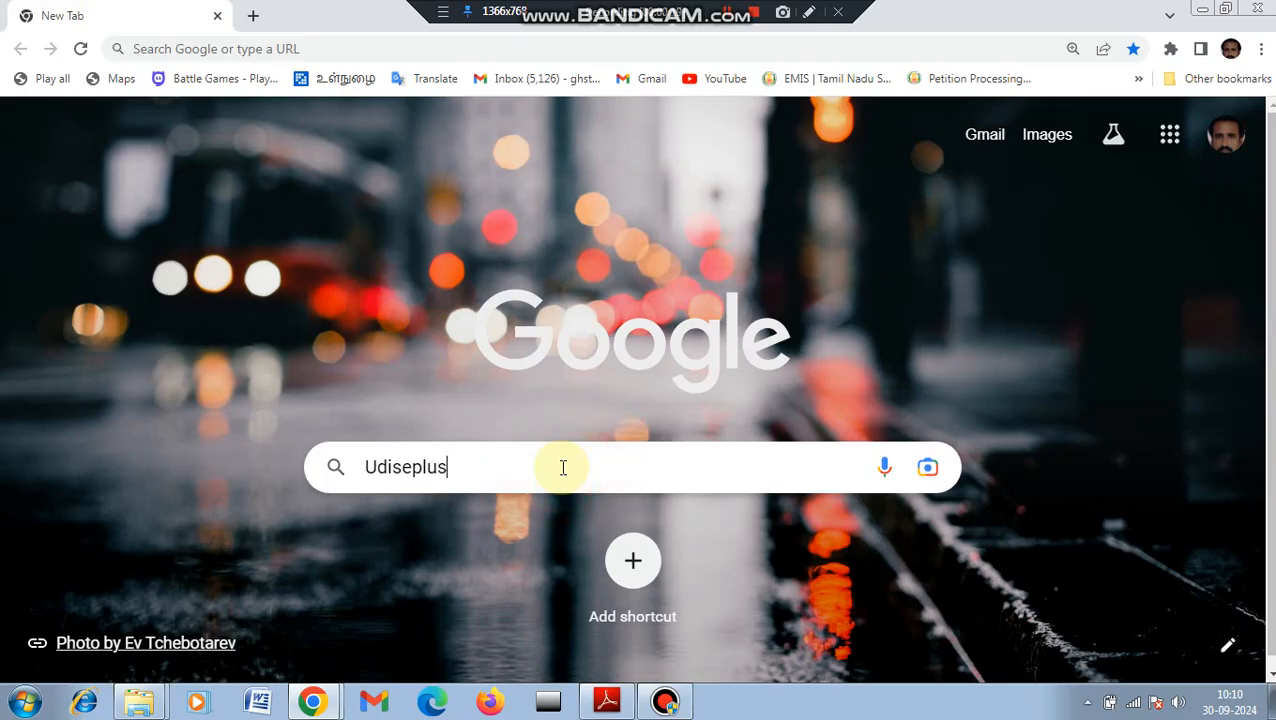
# Step: Search Google for Udiseplus, then open the UDISE+ website's login page for all modules
pyautogui.press('Return')
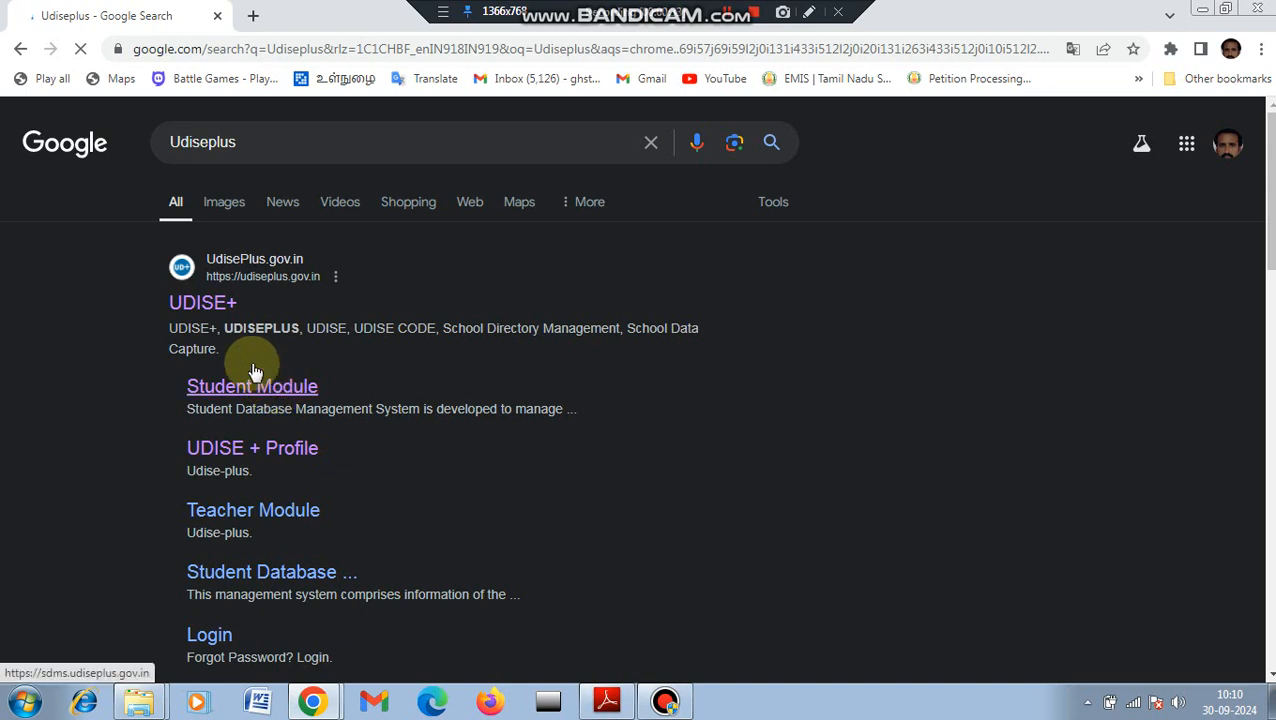
pyautogui.click(260, 277)
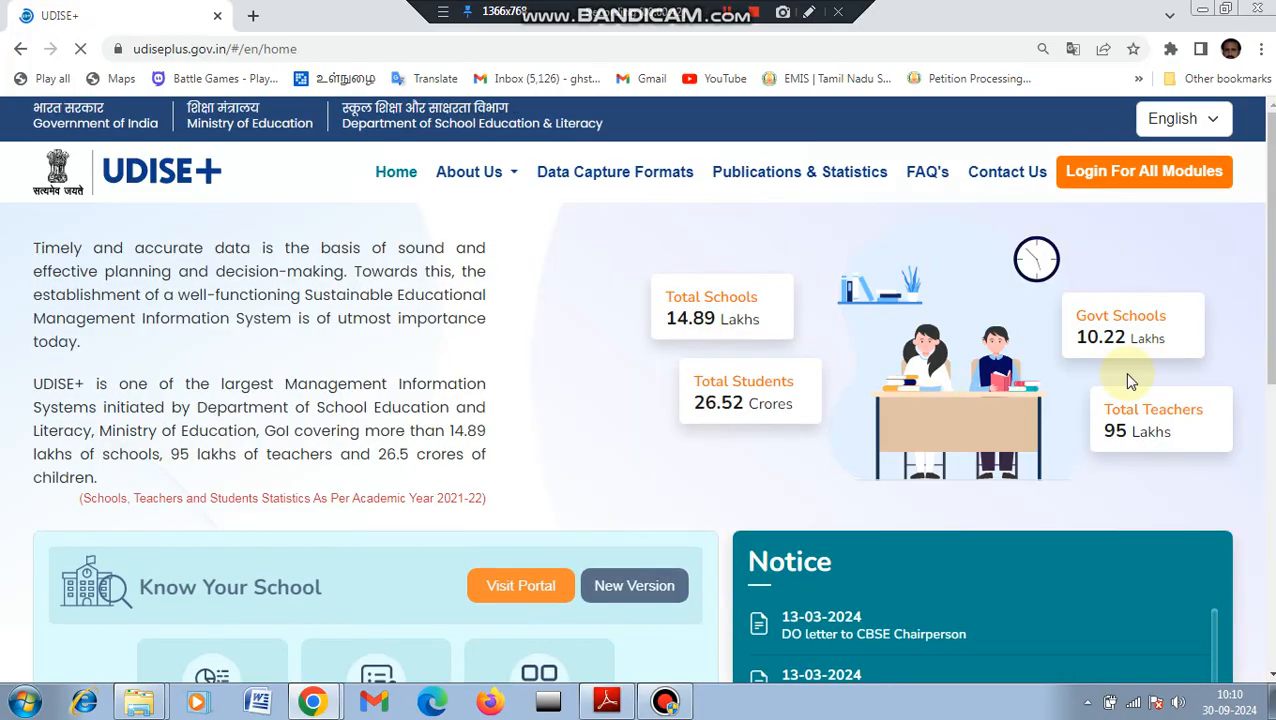
pyautogui.scroll(-5, 638, 400)
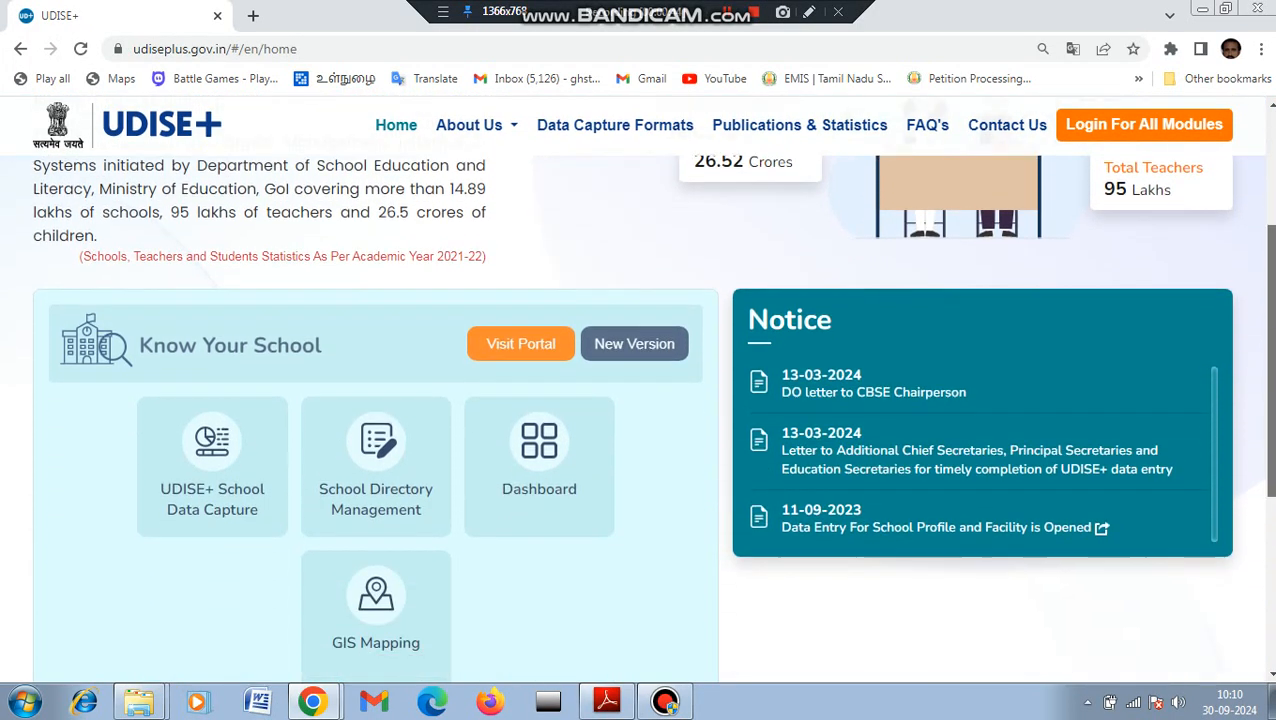
pyautogui.scroll(4, 1250, 395)
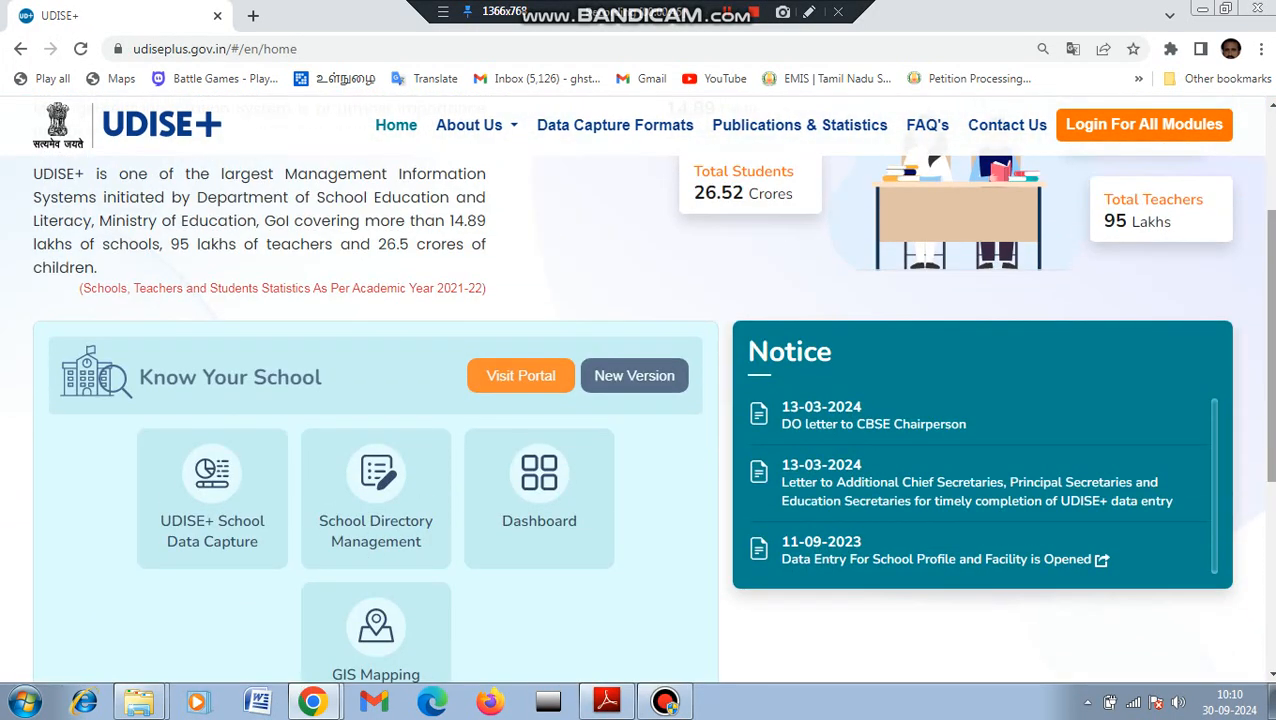
pyautogui.click(1130, 128)
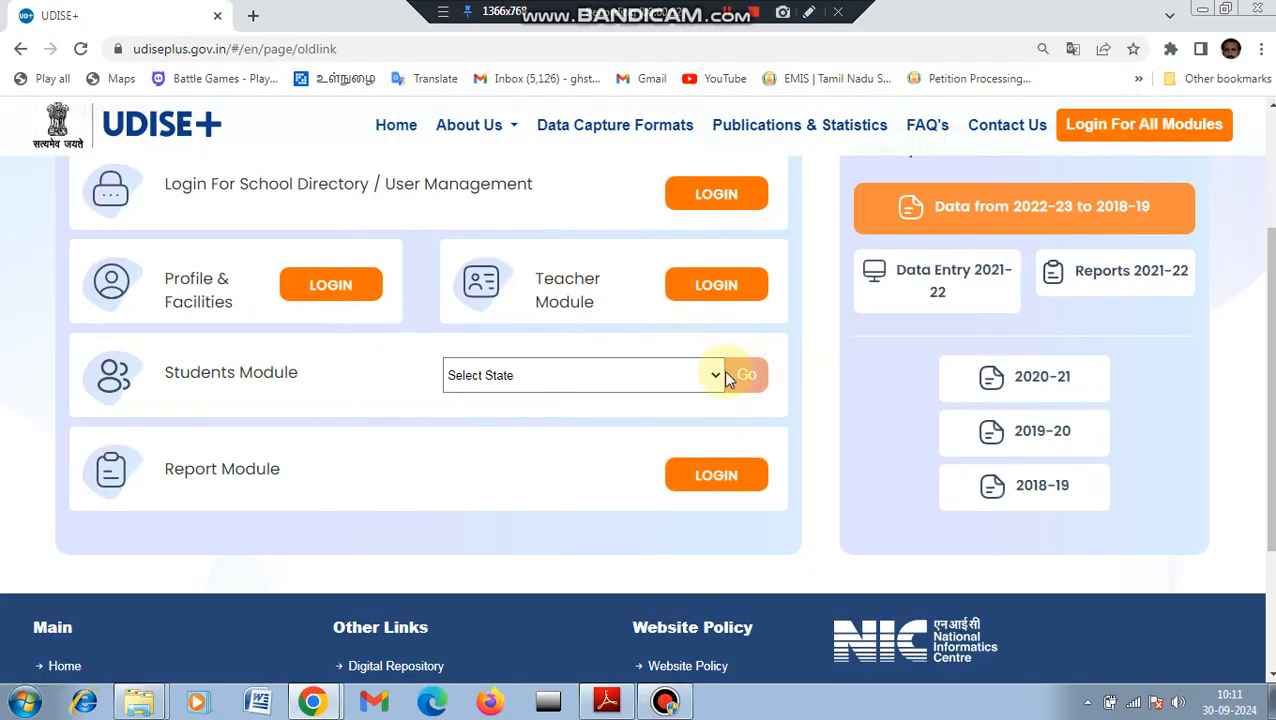
# Step: Choose TAMIL NADU as the state for the Students Module and open its login page
pyautogui.click(716, 378)
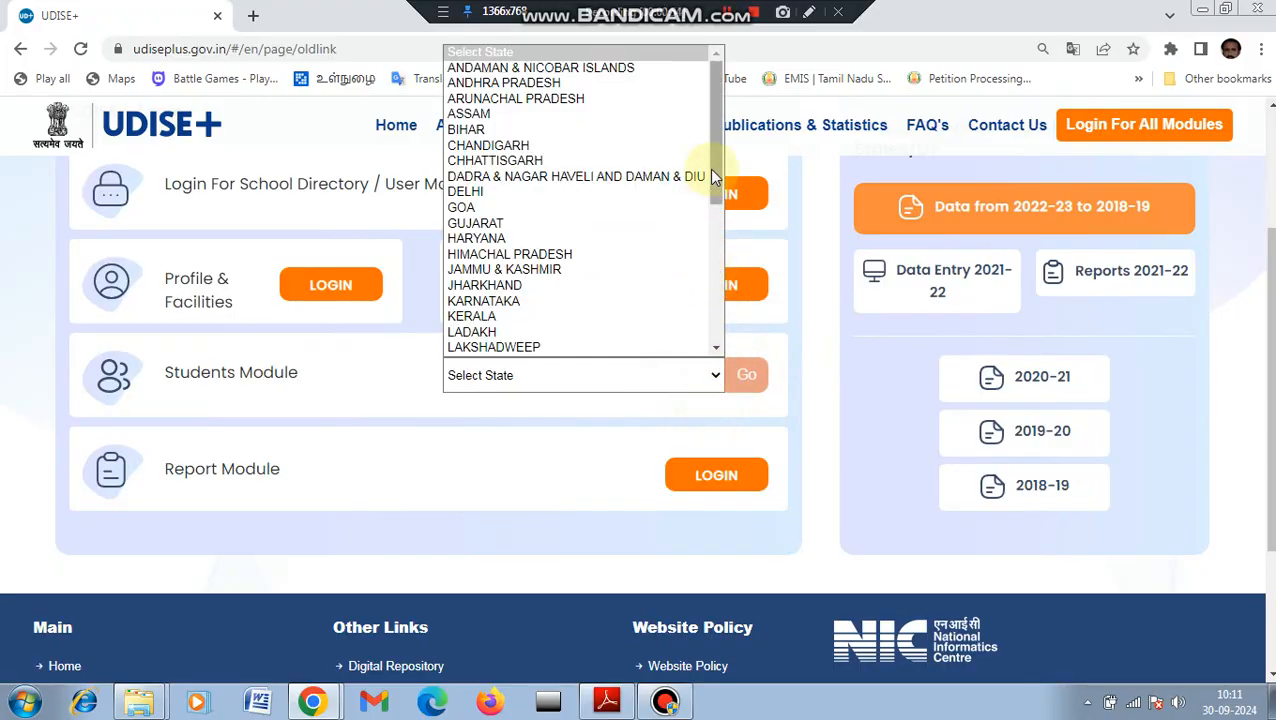
pyautogui.moveTo(709, 168); pyautogui.dragTo(715, 274)
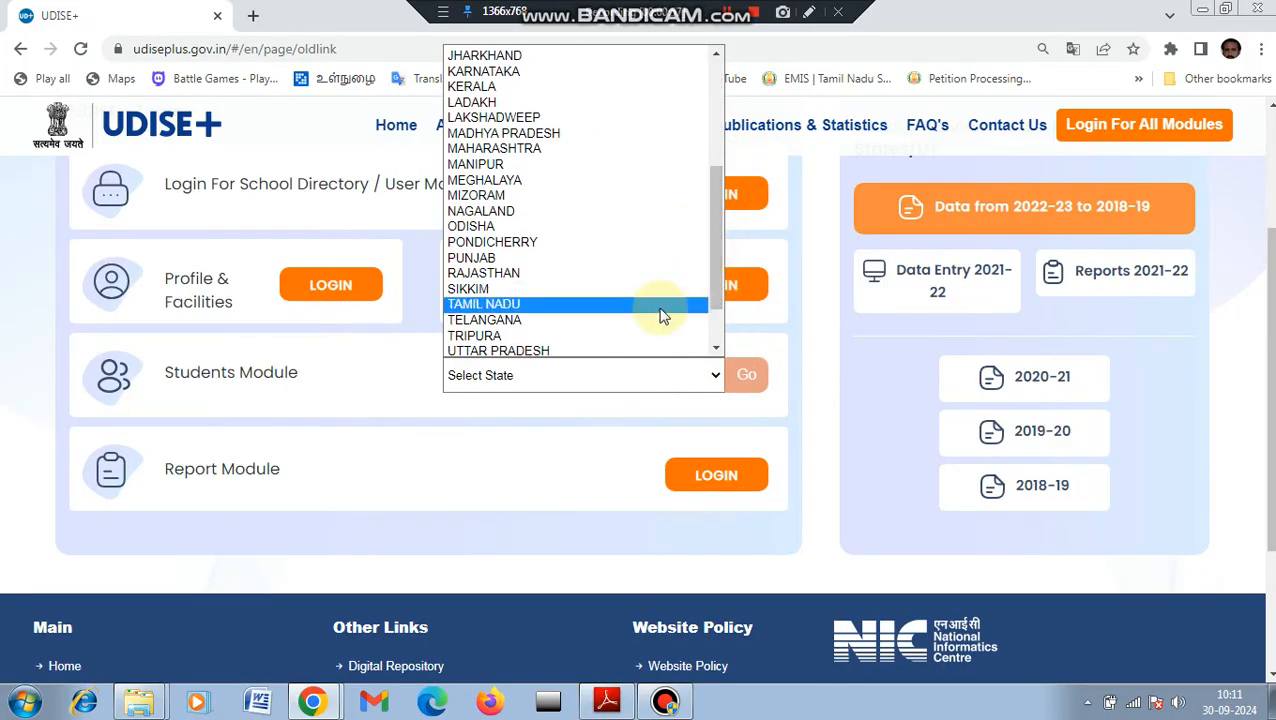
pyautogui.click(600, 304)
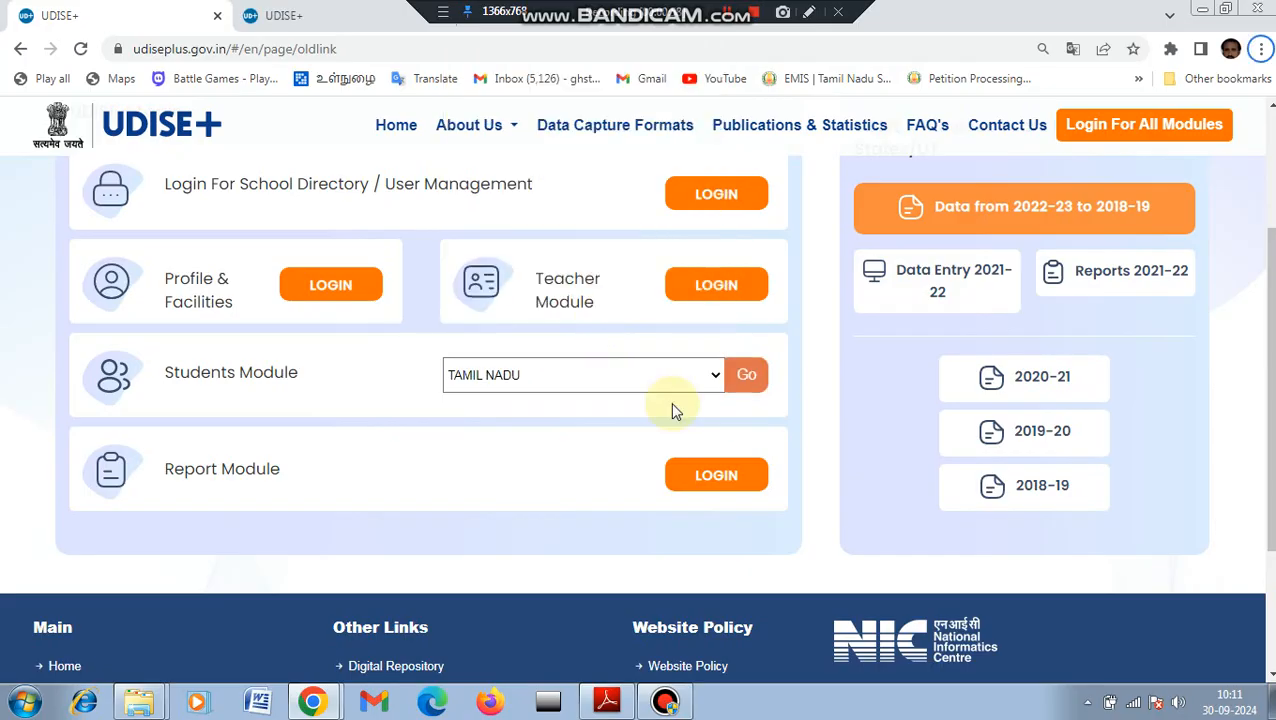
pyautogui.click(748, 380)
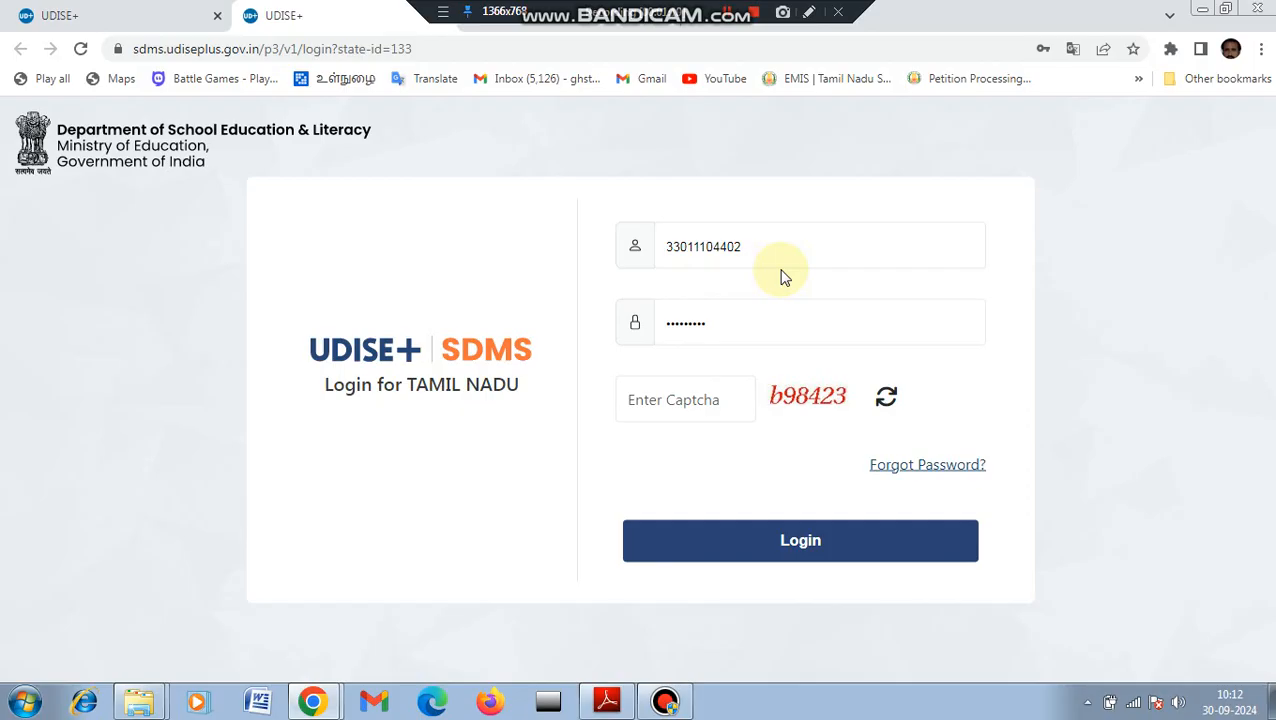
pyautogui.click(810, 18)
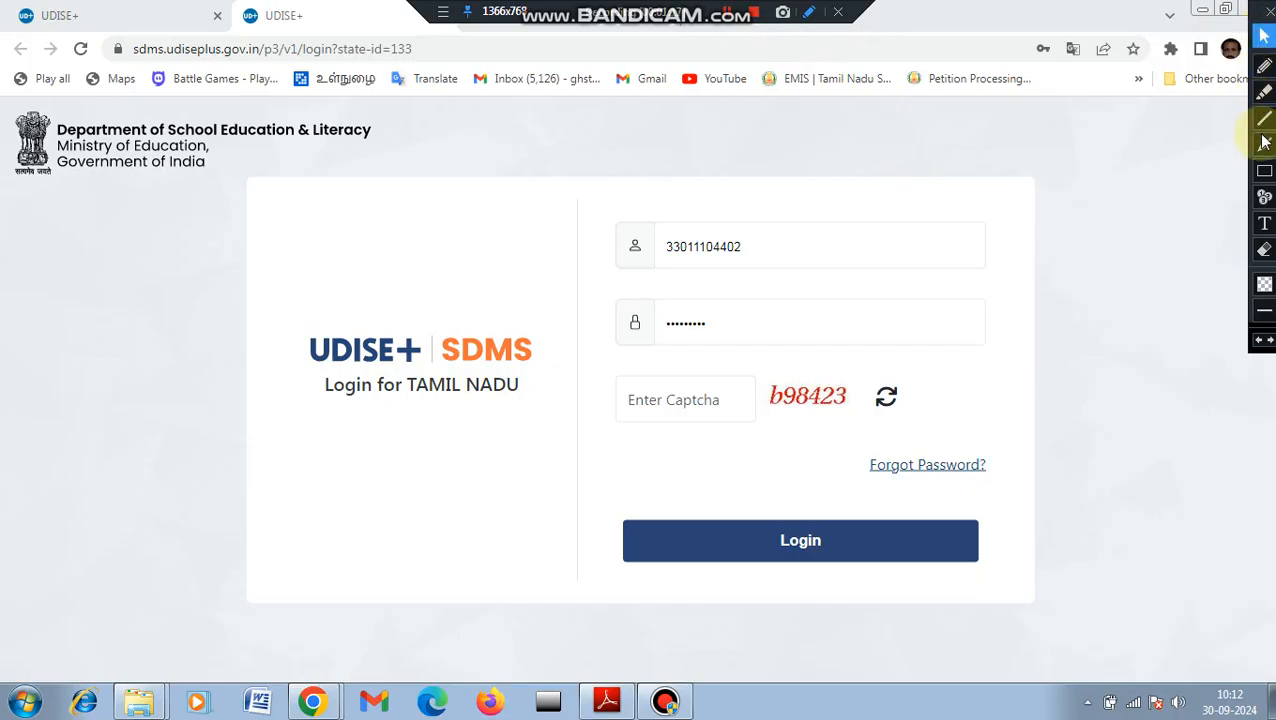
pyautogui.click(1264, 170)
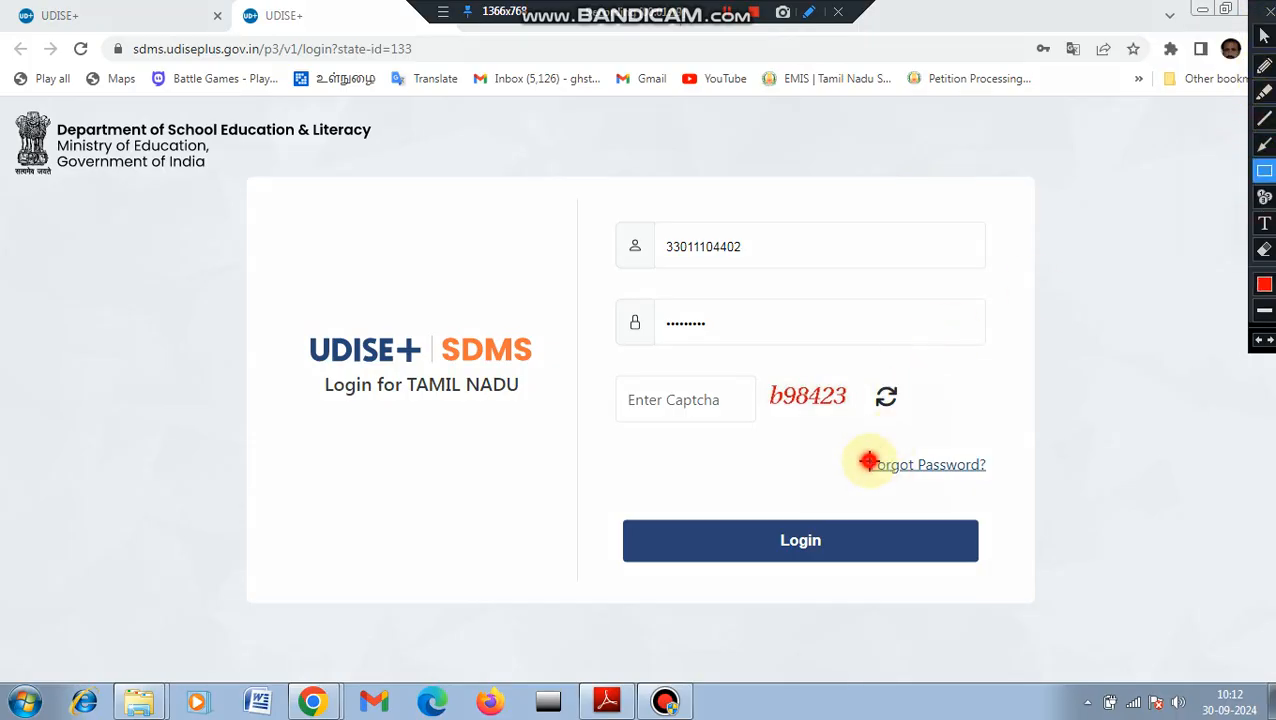
pyautogui.moveTo(868, 461)
pyautogui.mouseDown()
pyautogui.moveTo(1020, 464)
pyautogui.moveTo(1119, 493)
pyautogui.moveTo(1101, 487)
pyautogui.mouseUp()
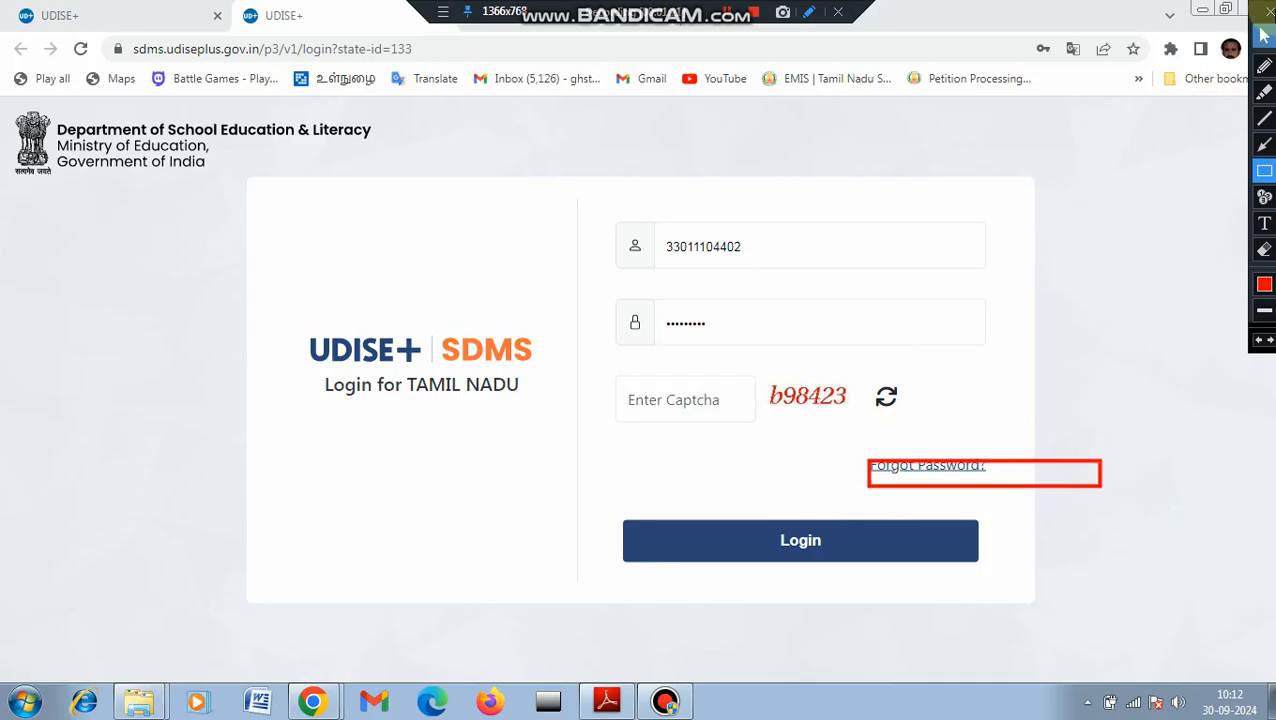
pyautogui.click(1269, 12)
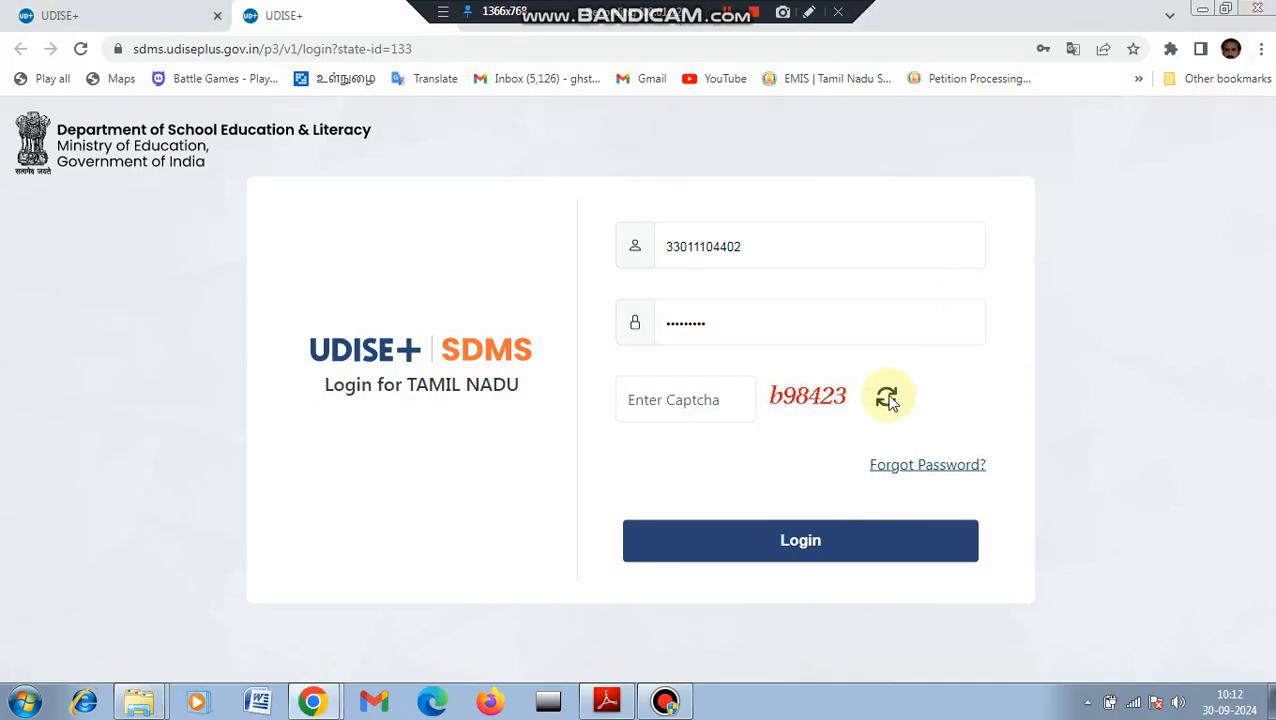
# Step: Request a password-reset OTP through the Forgot Password form, giving the user ID, registered mobile number and captcha
pyautogui.click(892, 465)
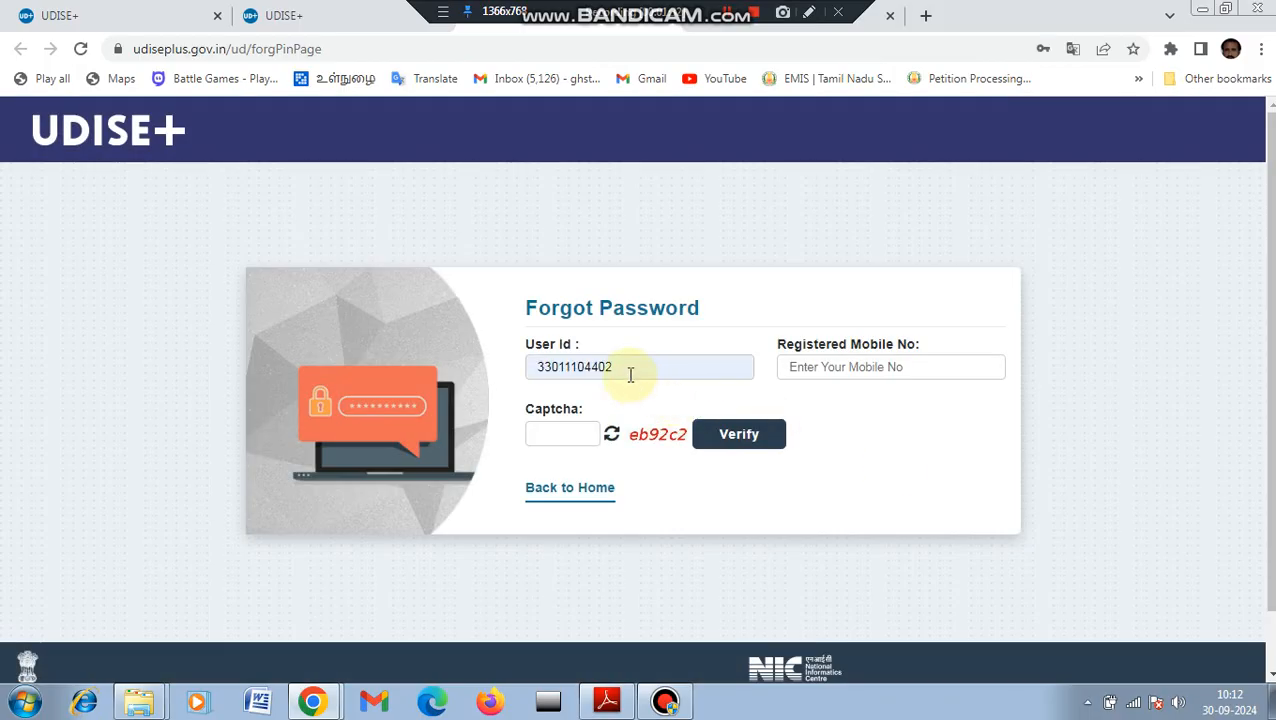
pyautogui.click(624, 367)
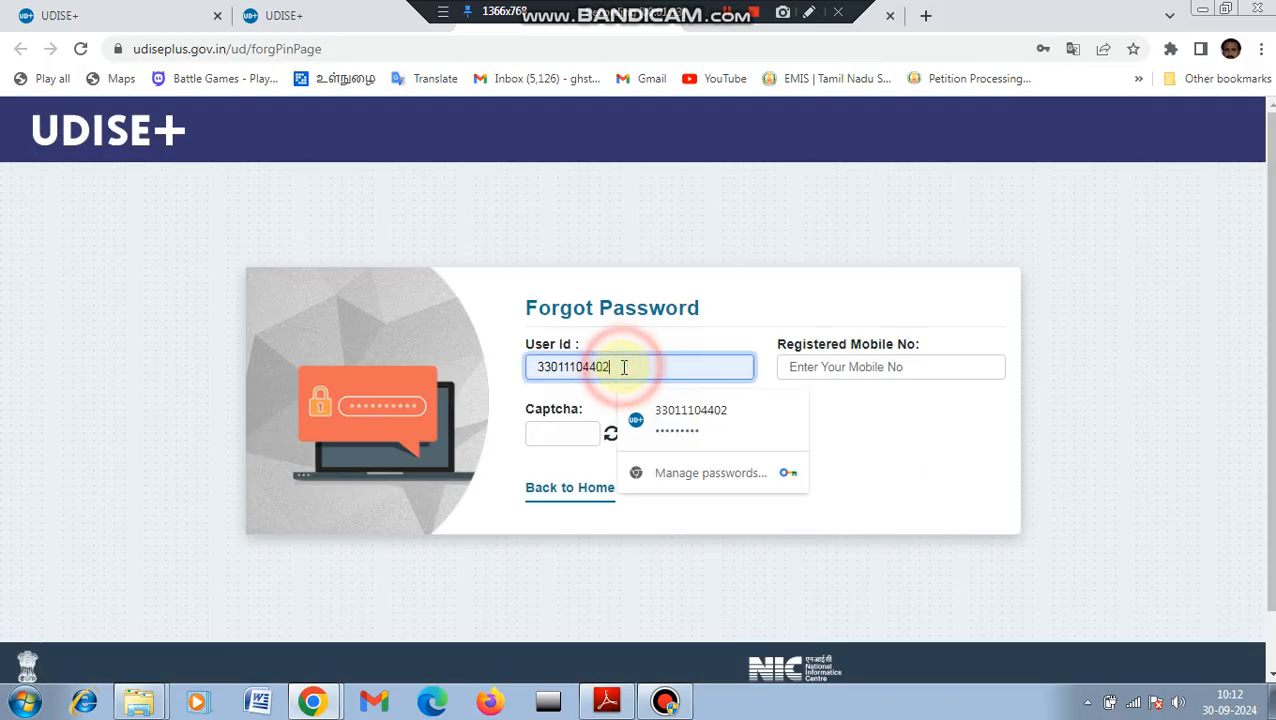
pyautogui.click(849, 371)
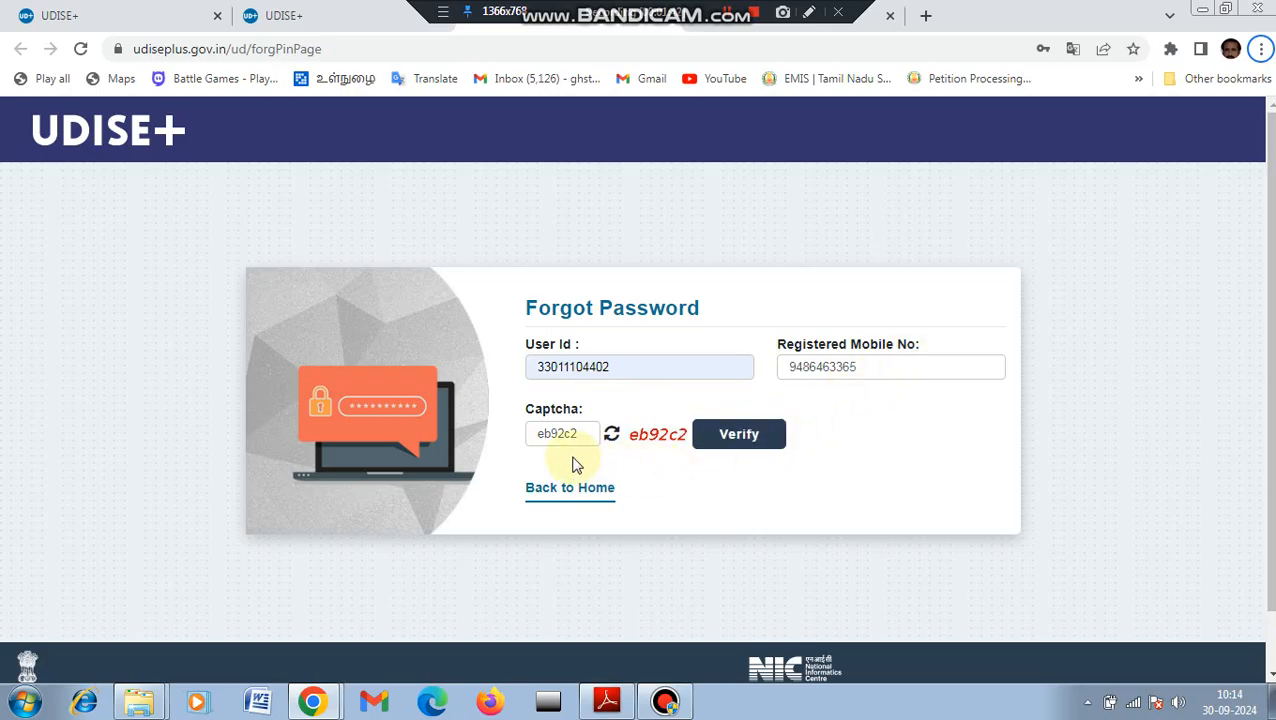
pyautogui.click(730, 438)
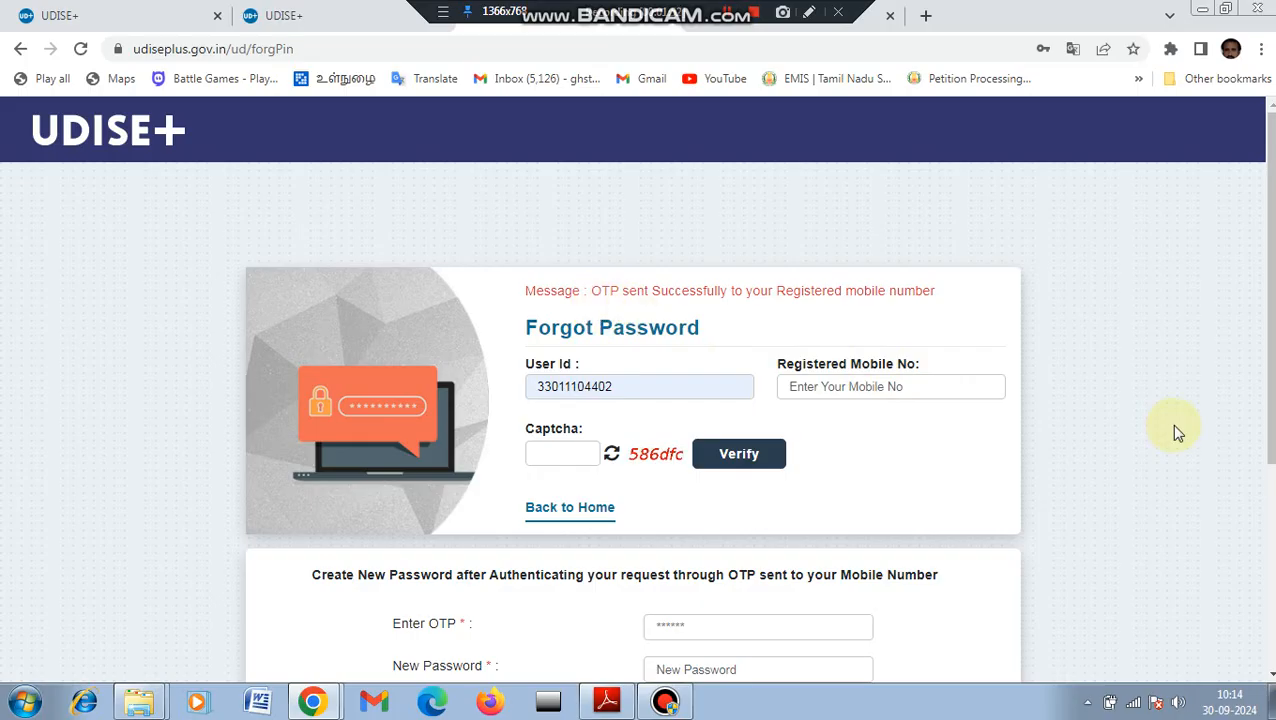
# Step: Enter the OTP received on the mobile, the new password and its confirmation in the password creation form
pyautogui.moveTo(1272, 395); pyautogui.dragTo(1270, 455)
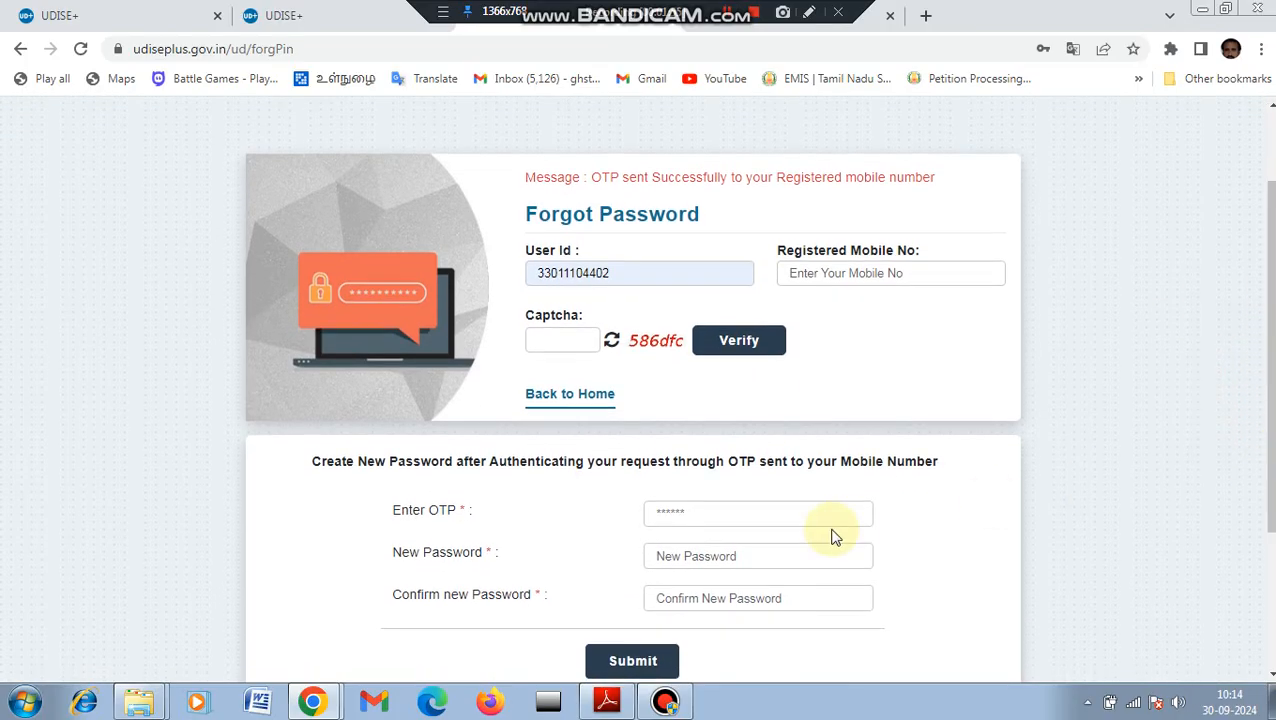
pyautogui.click(710, 508)
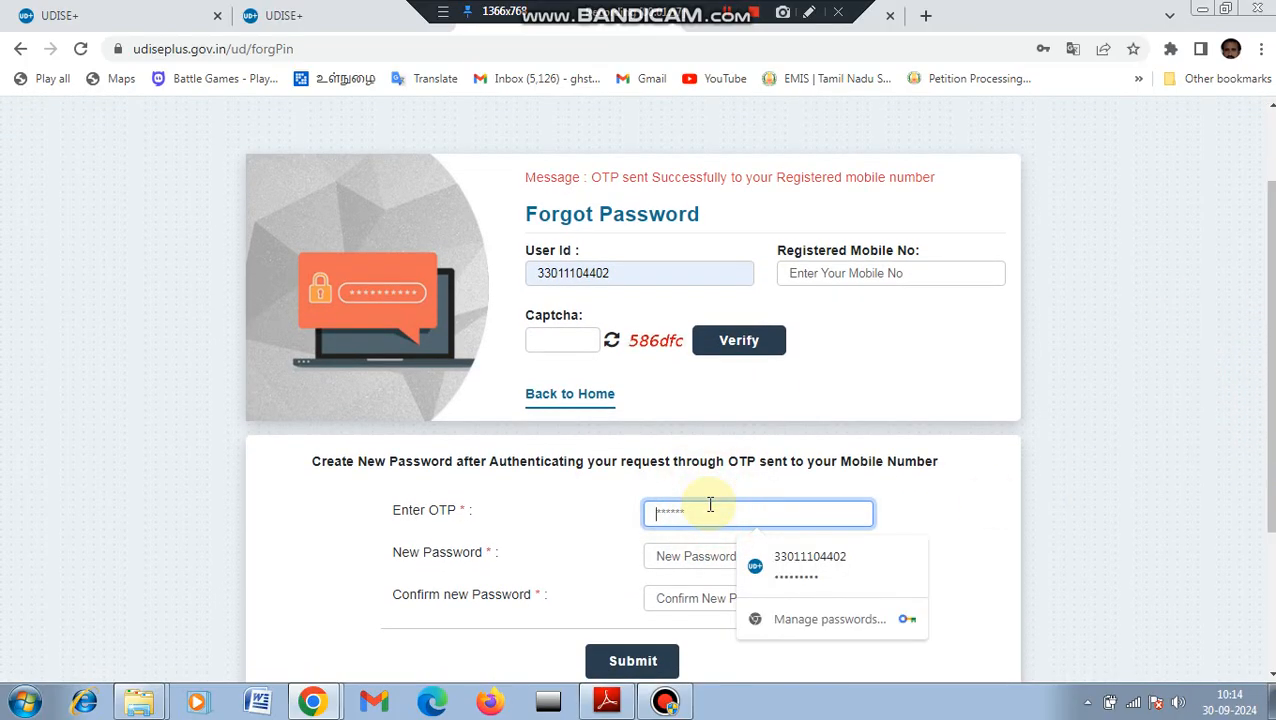
pyautogui.write('1')
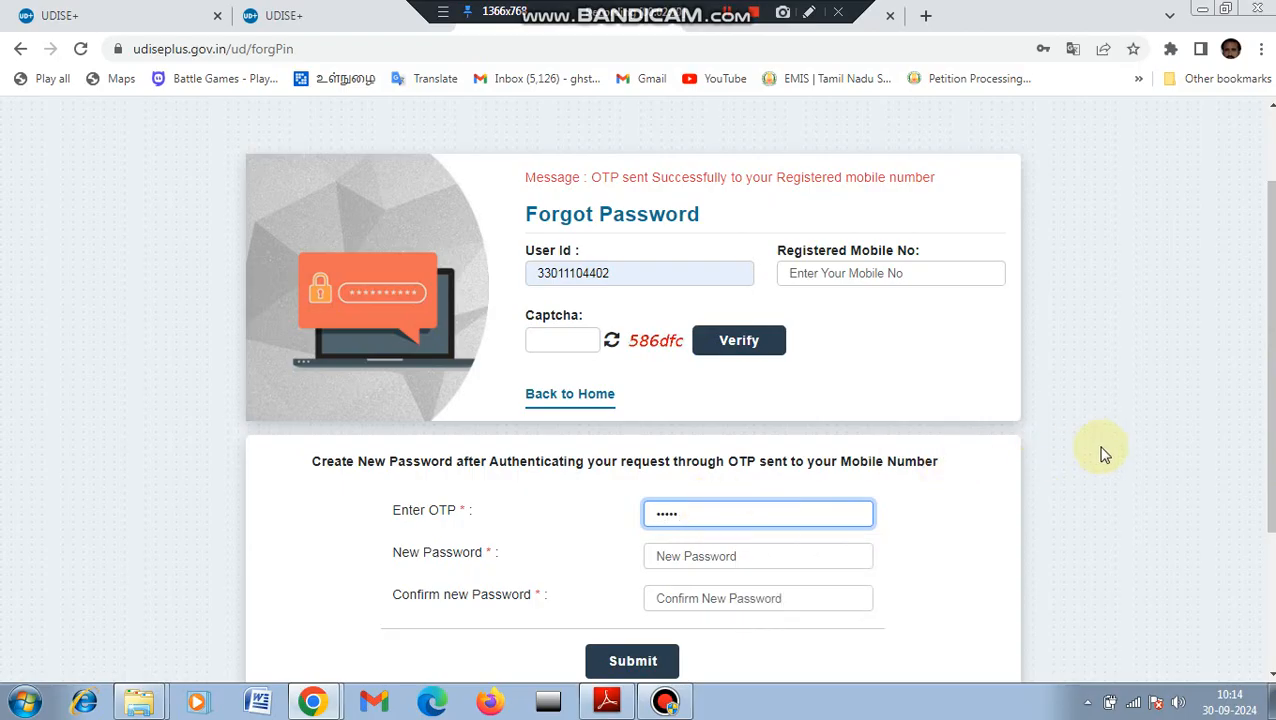
pyautogui.scroll(-1, 1268, 350)
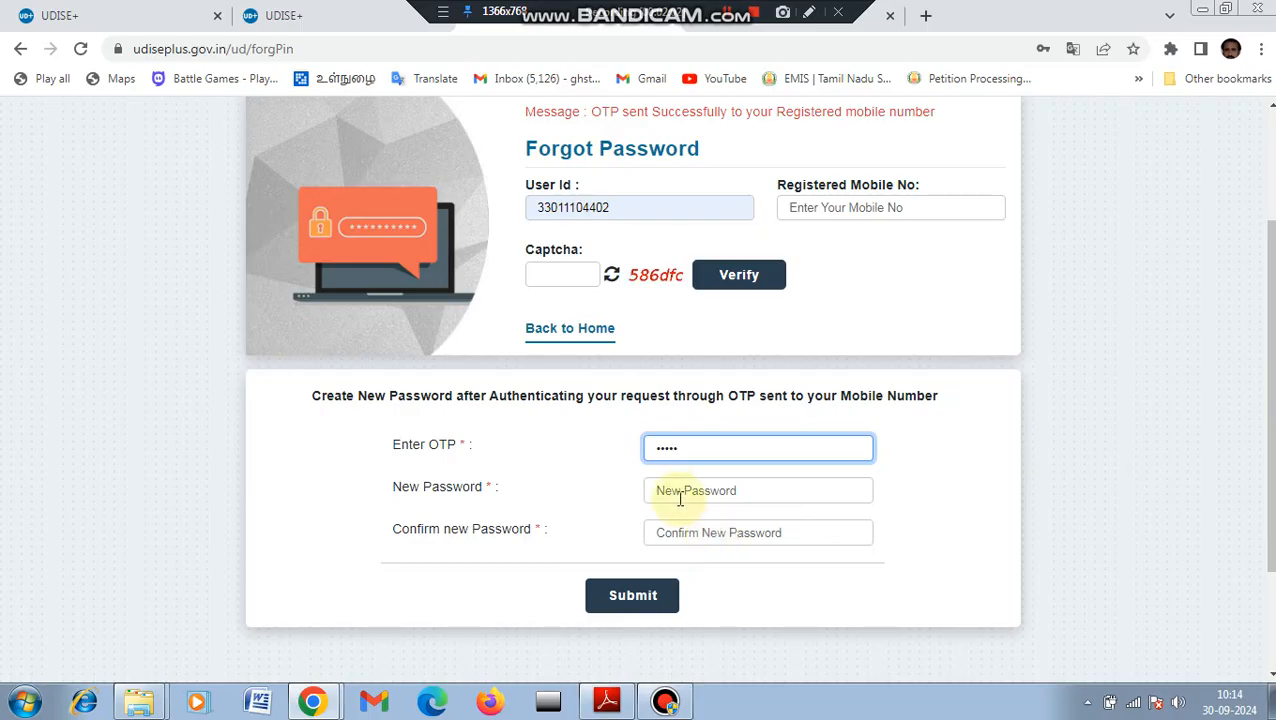
pyautogui.click(676, 491)
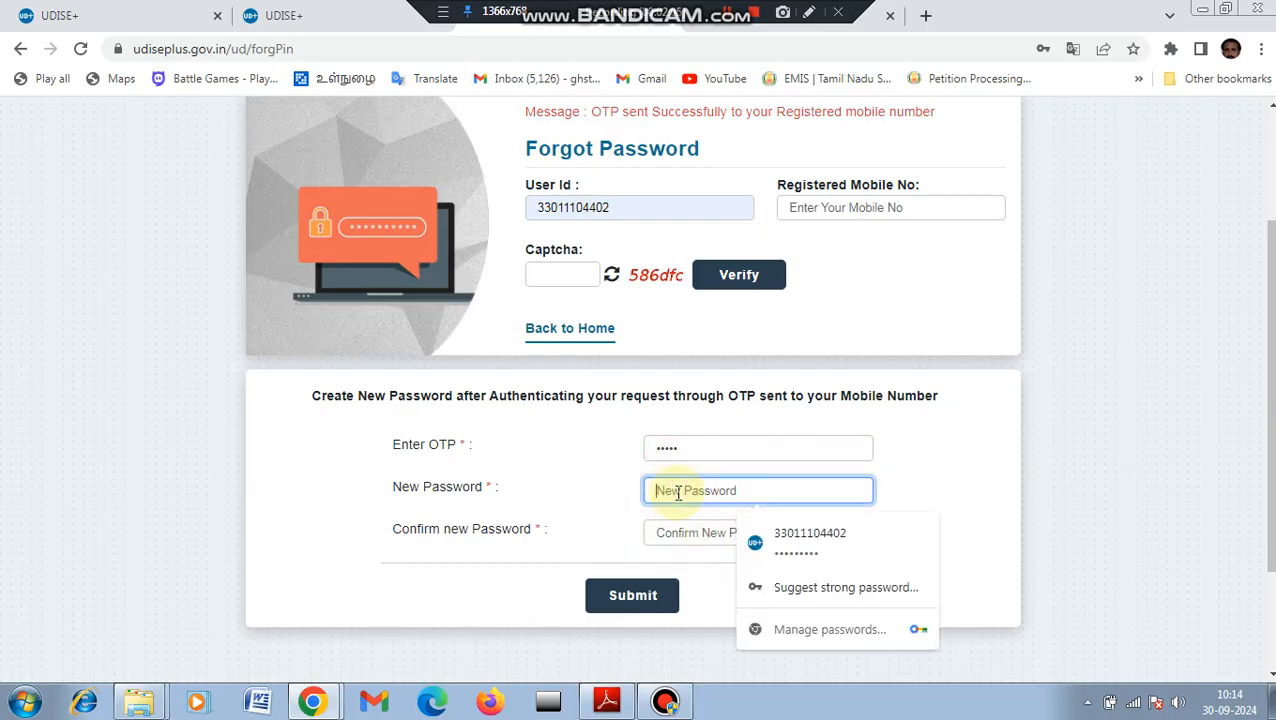
pyautogui.write('*')
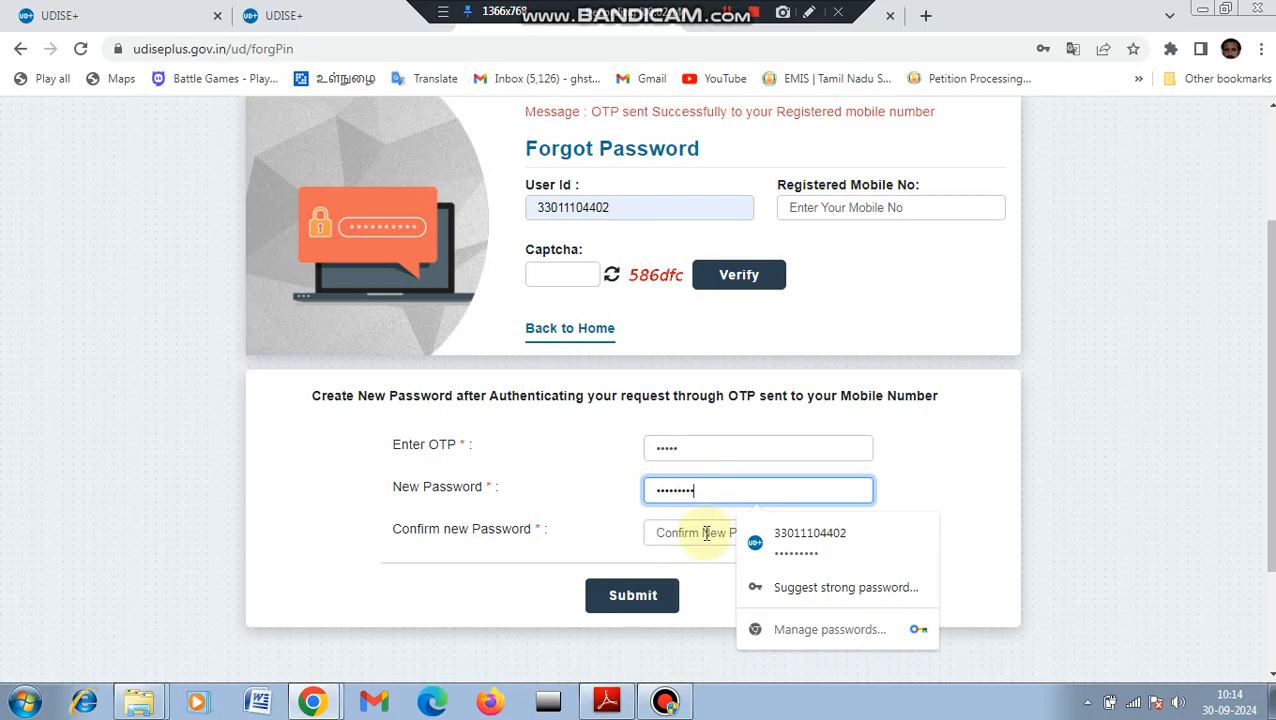
pyautogui.click(706, 533)
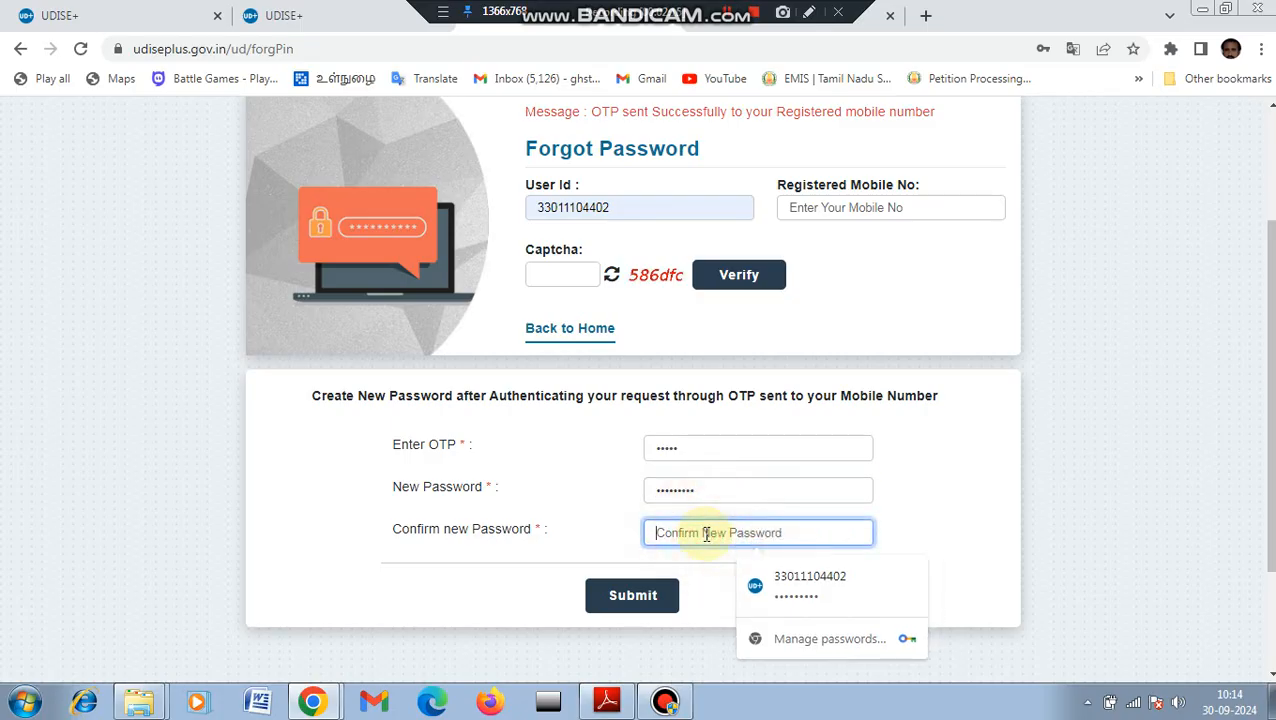
pyautogui.write('**')
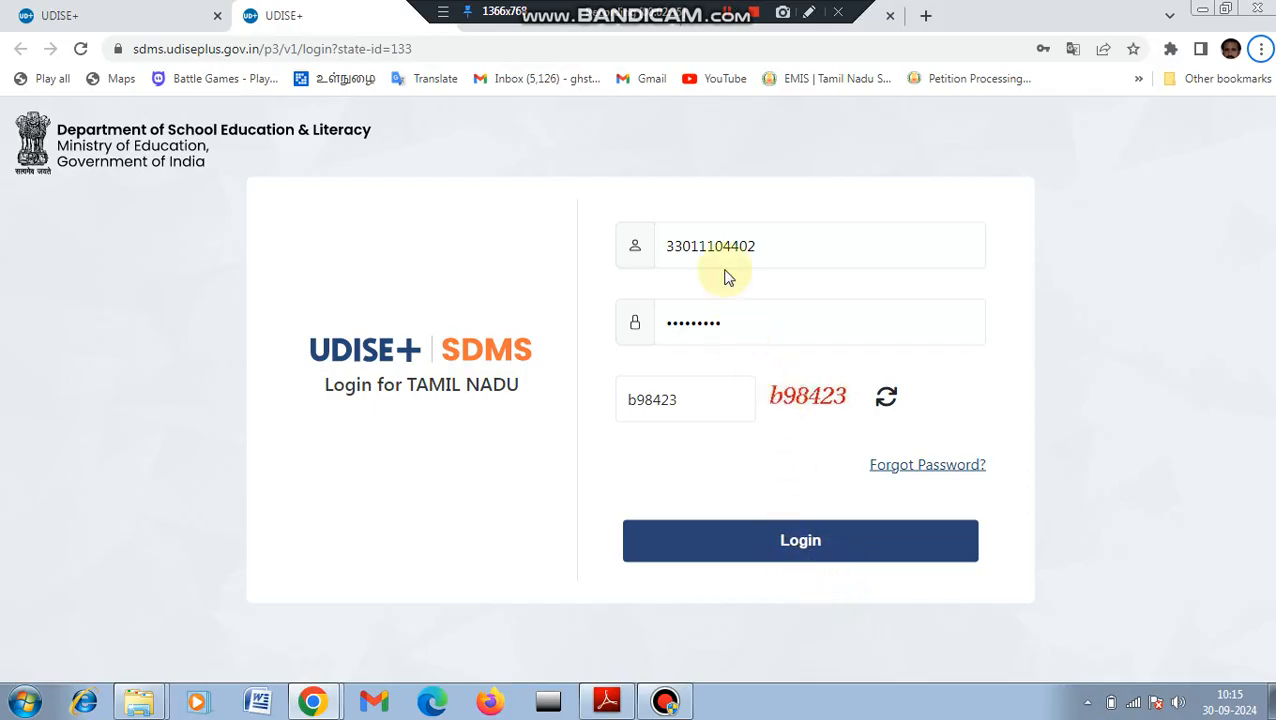
# Step: Log in to the Student Database Management System and enter academic year 2024-25, dismissing the School Information notice
pyautogui.click(786, 553)
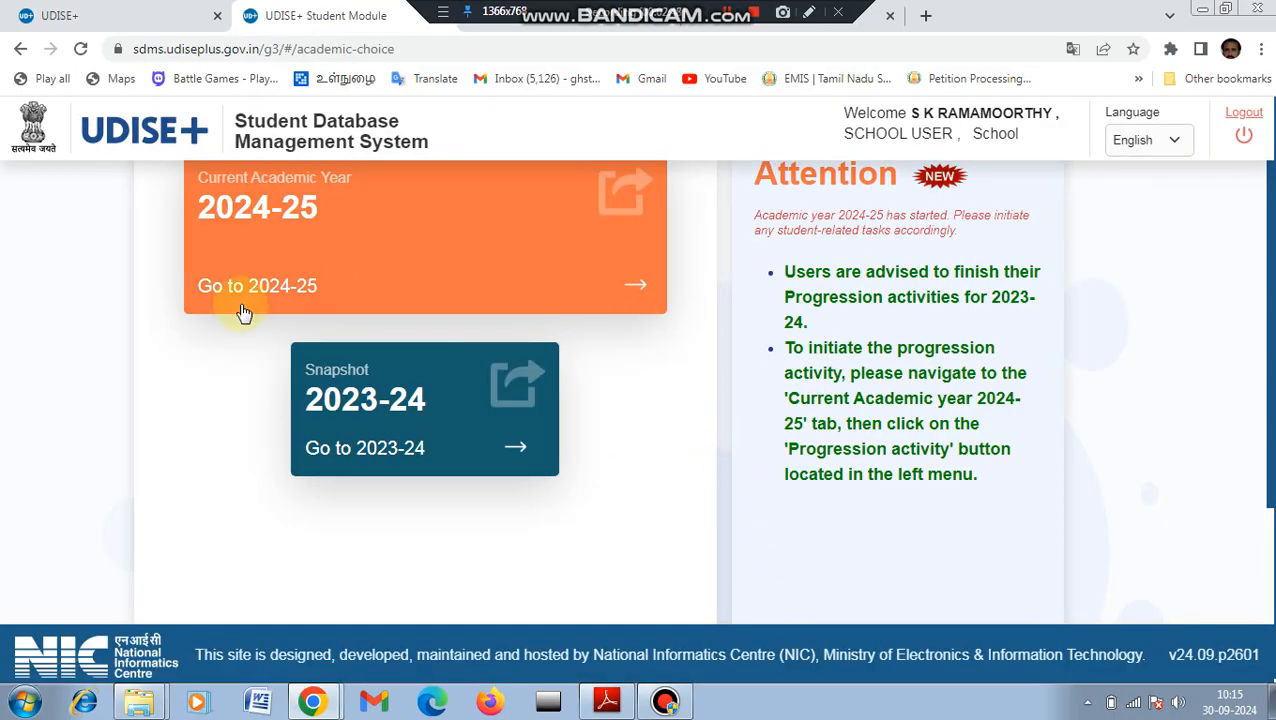
pyautogui.click(643, 287)
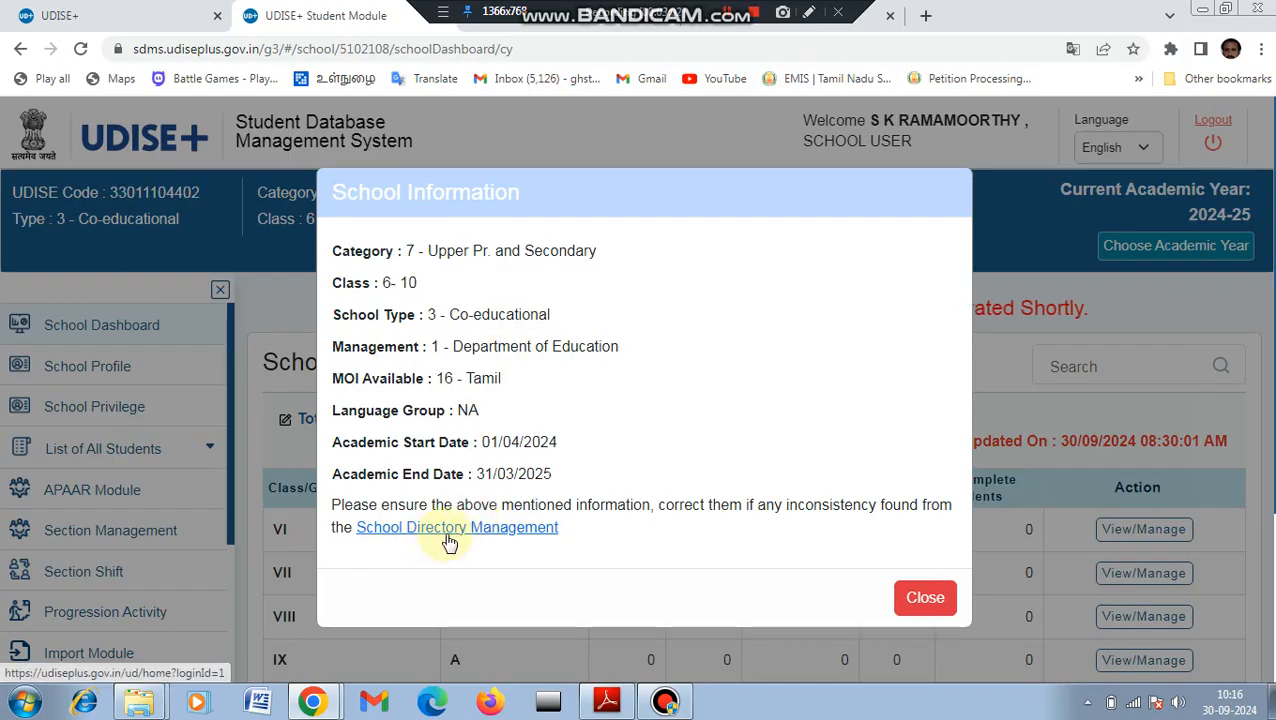
pyautogui.click(925, 599)
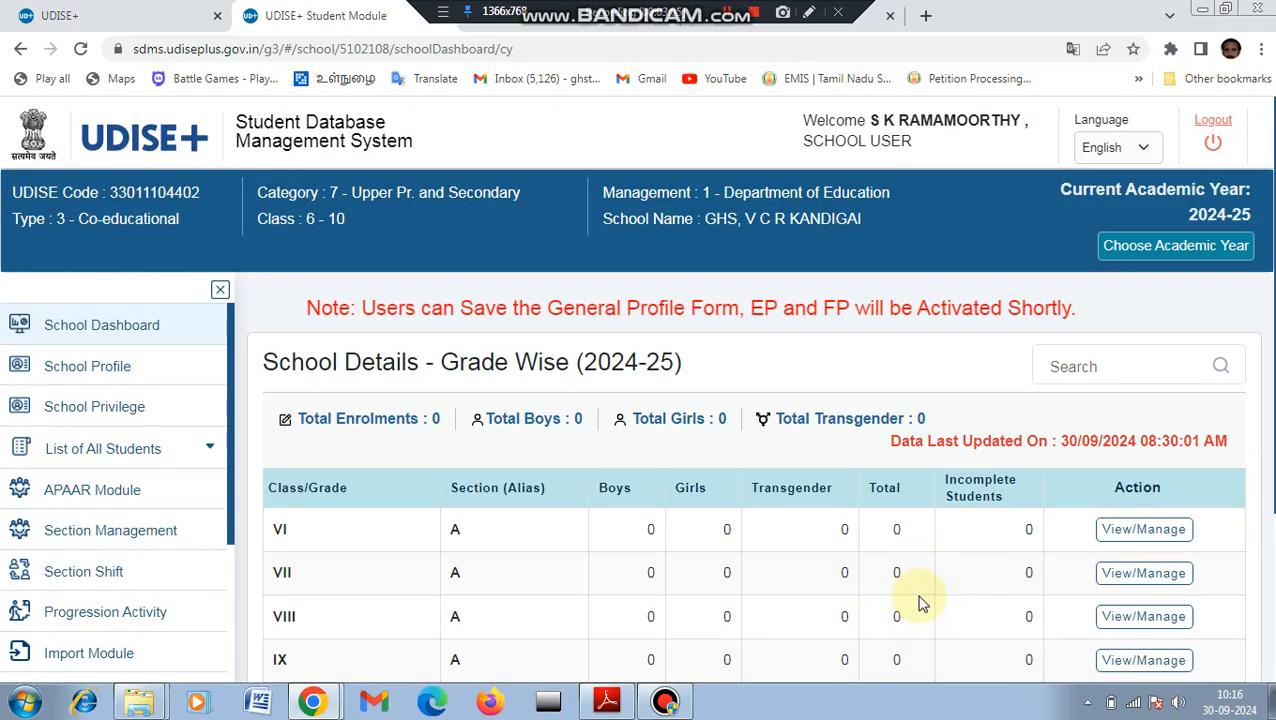
# Step: Open the Progression Module of the school's Progression Activity
pyautogui.scroll(-1, 746, 327)
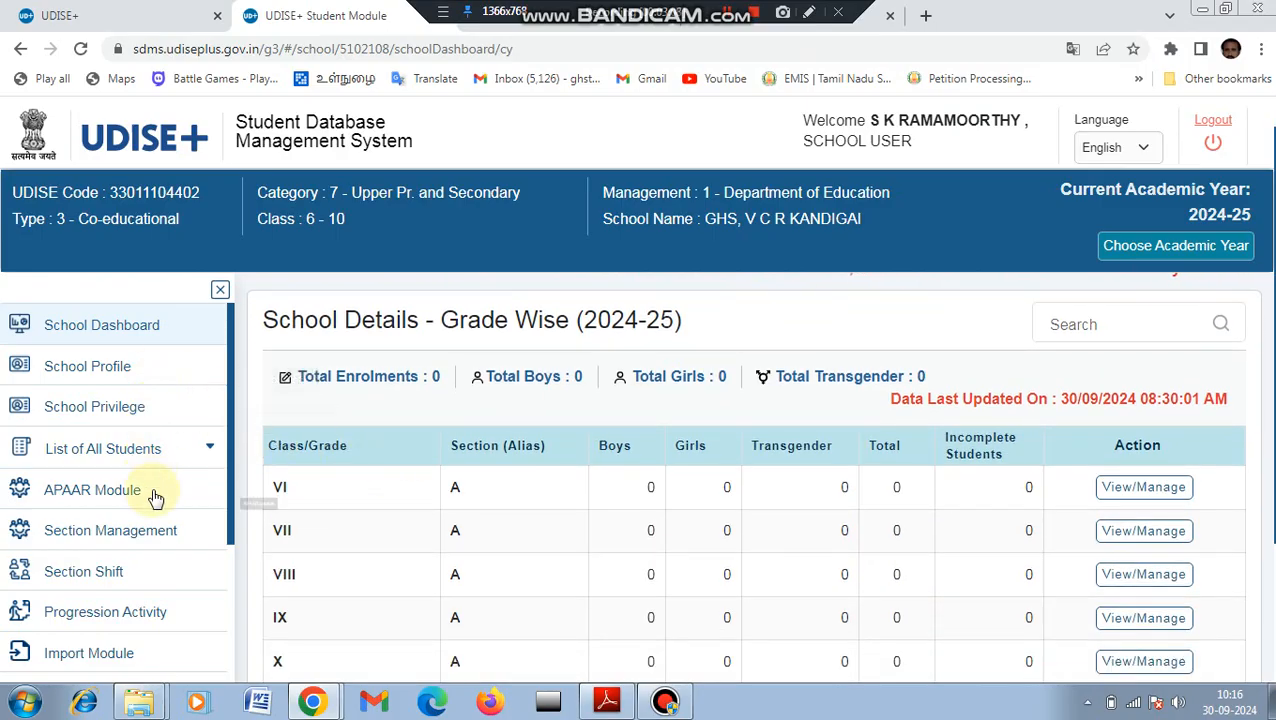
pyautogui.click(124, 614)
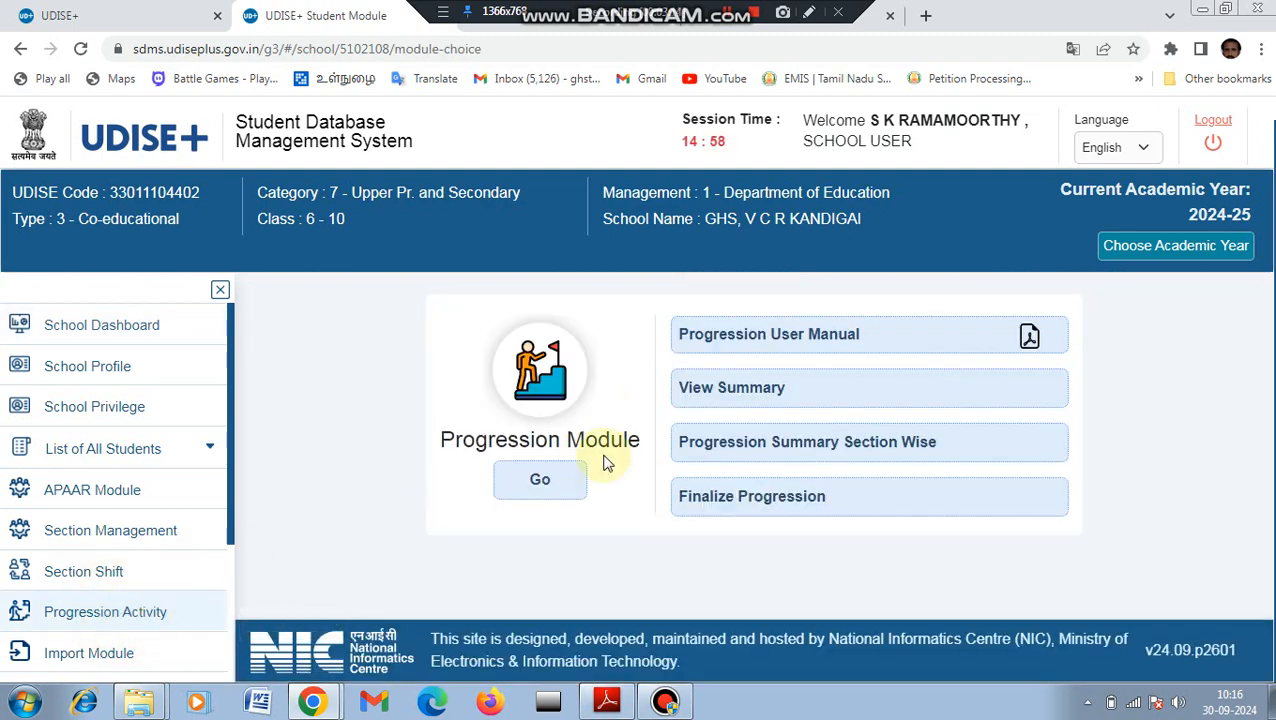
pyautogui.click(550, 481)
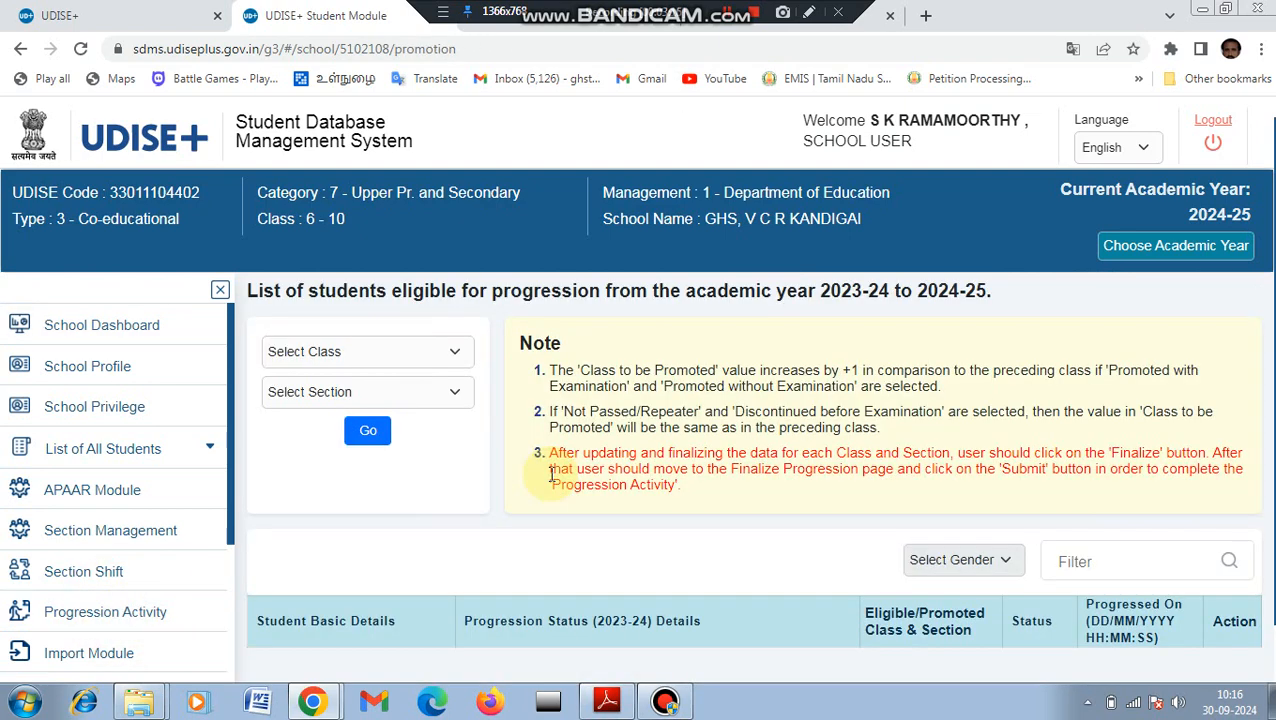
# Step: List the students eligible for progression in class X, section A
pyautogui.click(451, 353)
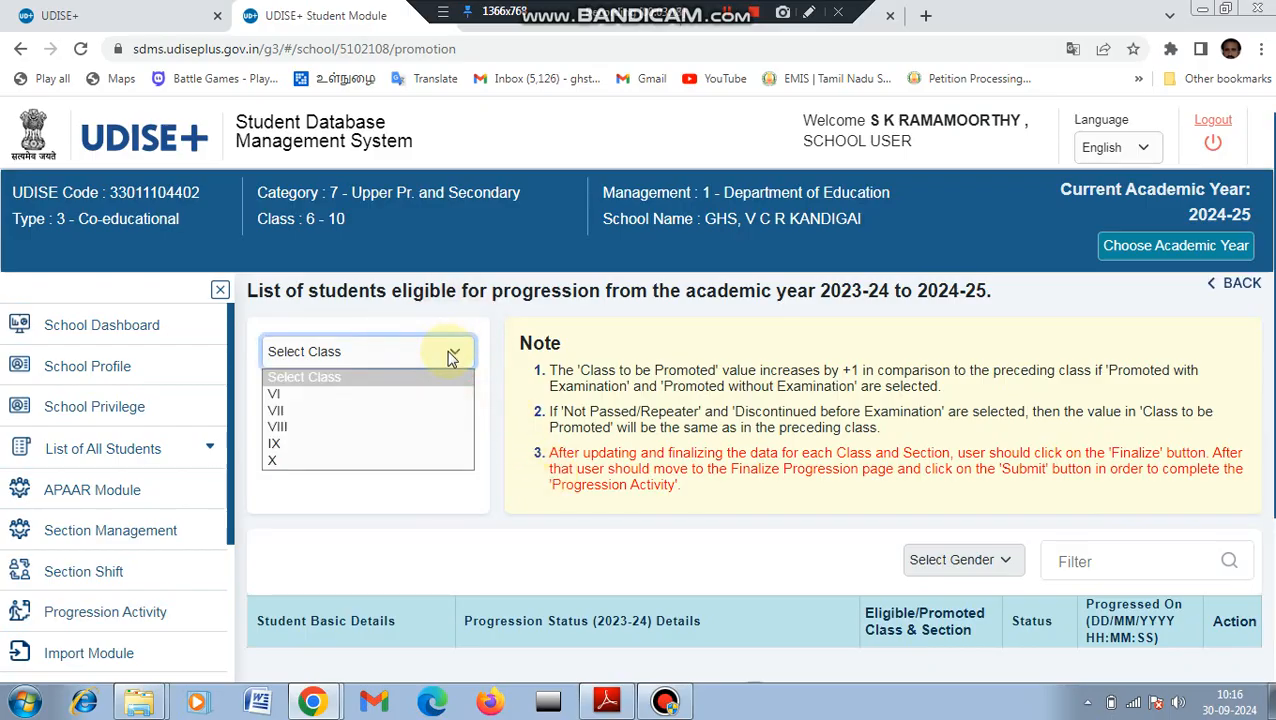
pyautogui.click(421, 460)
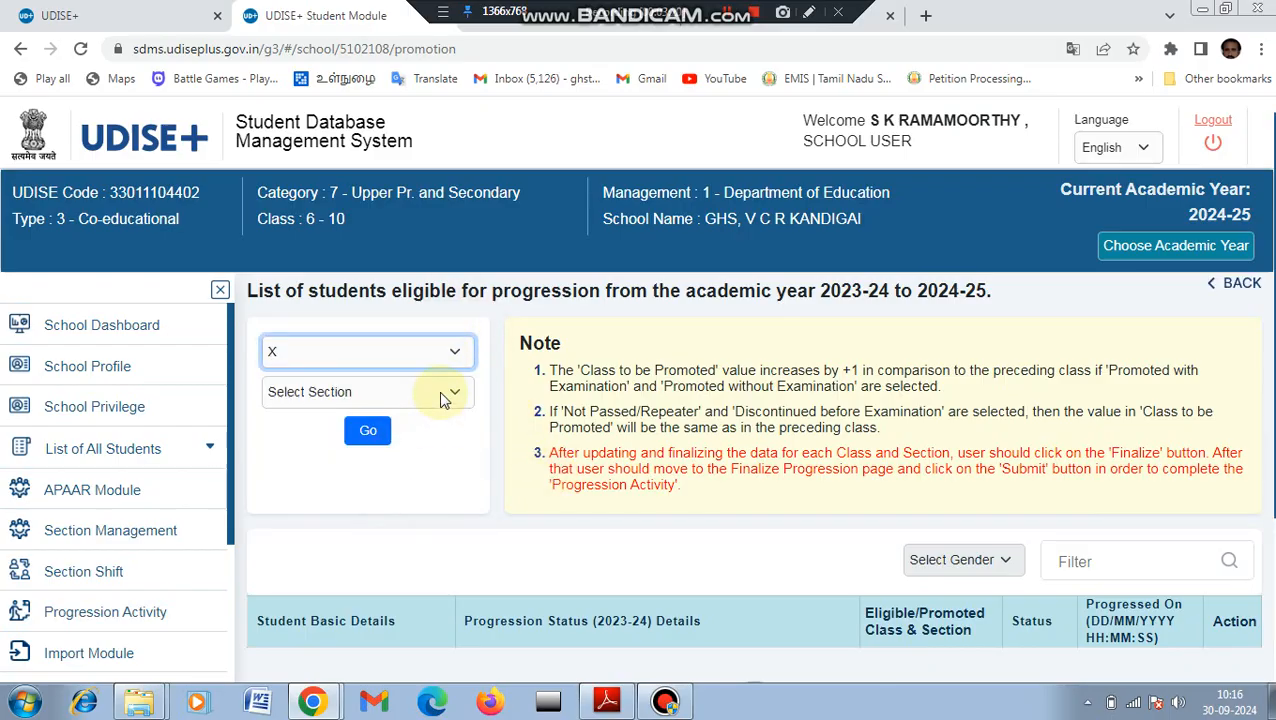
pyautogui.click(444, 395)
pyautogui.click(426, 431)
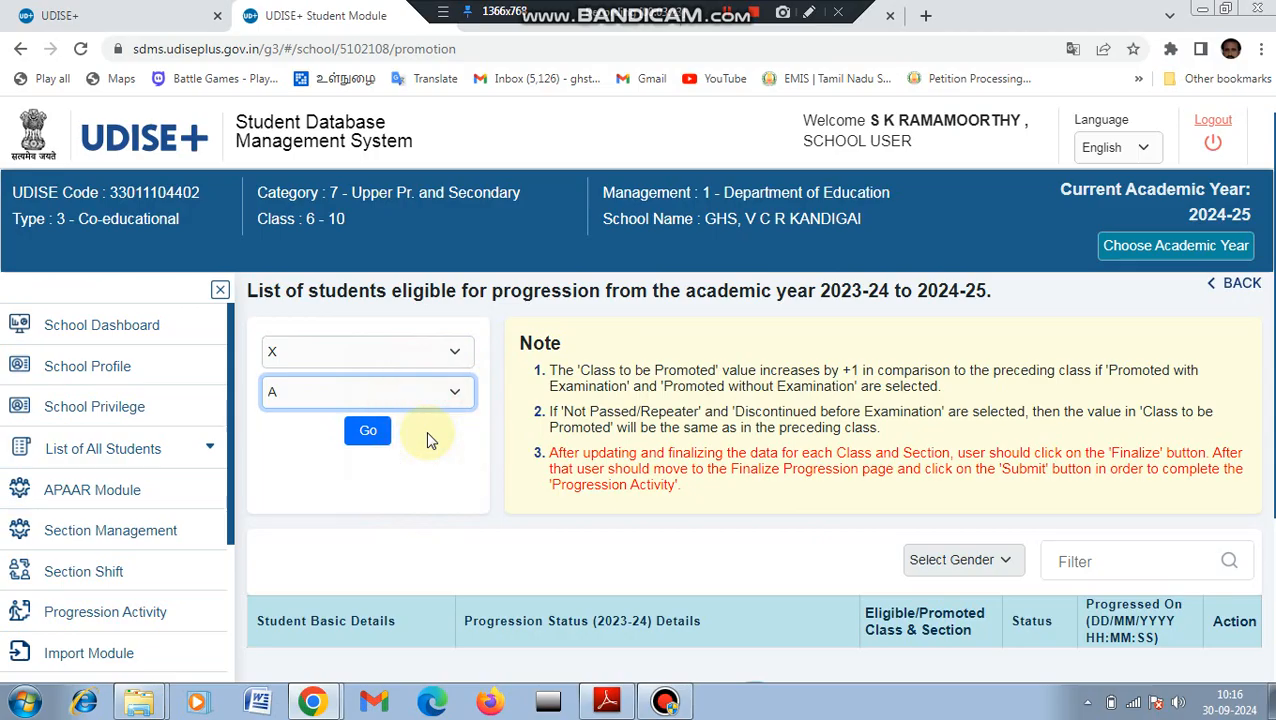
pyautogui.click(371, 434)
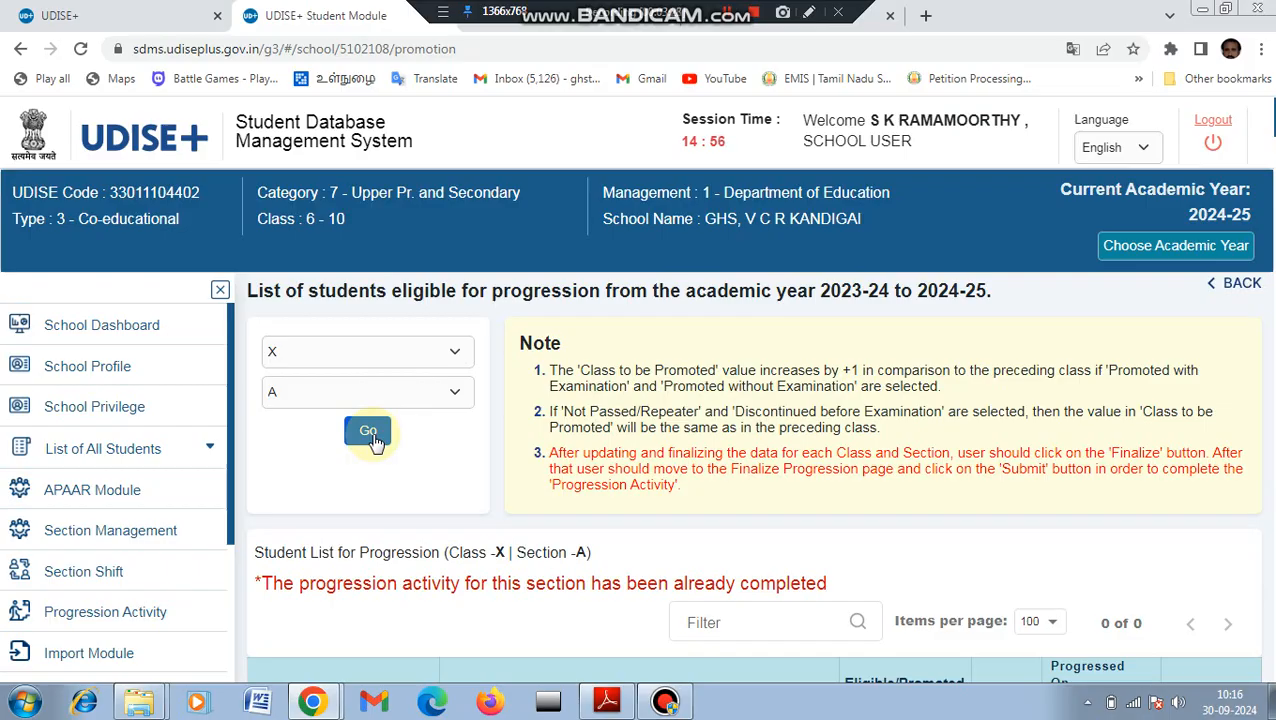
# Step: Review the progression records of the class X, section A students through the end of the list
pyautogui.scroll(-10, 759, 477)
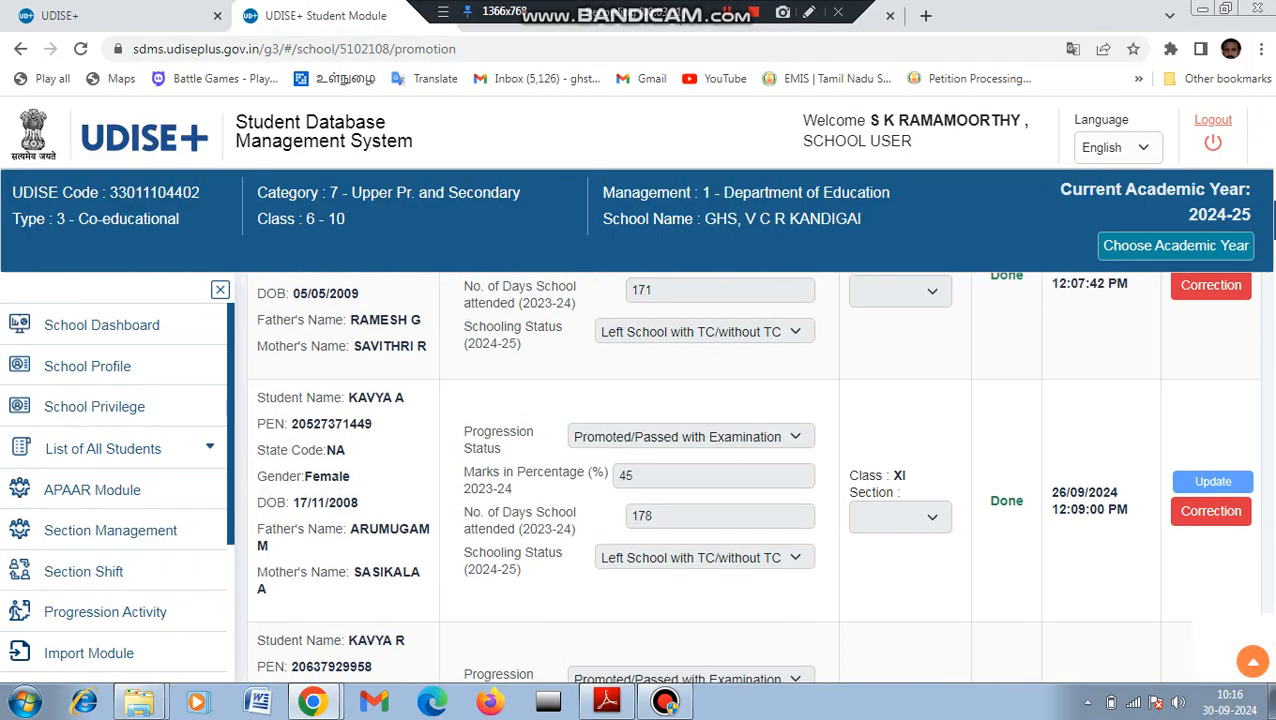
pyautogui.scroll(10, 751, 477)
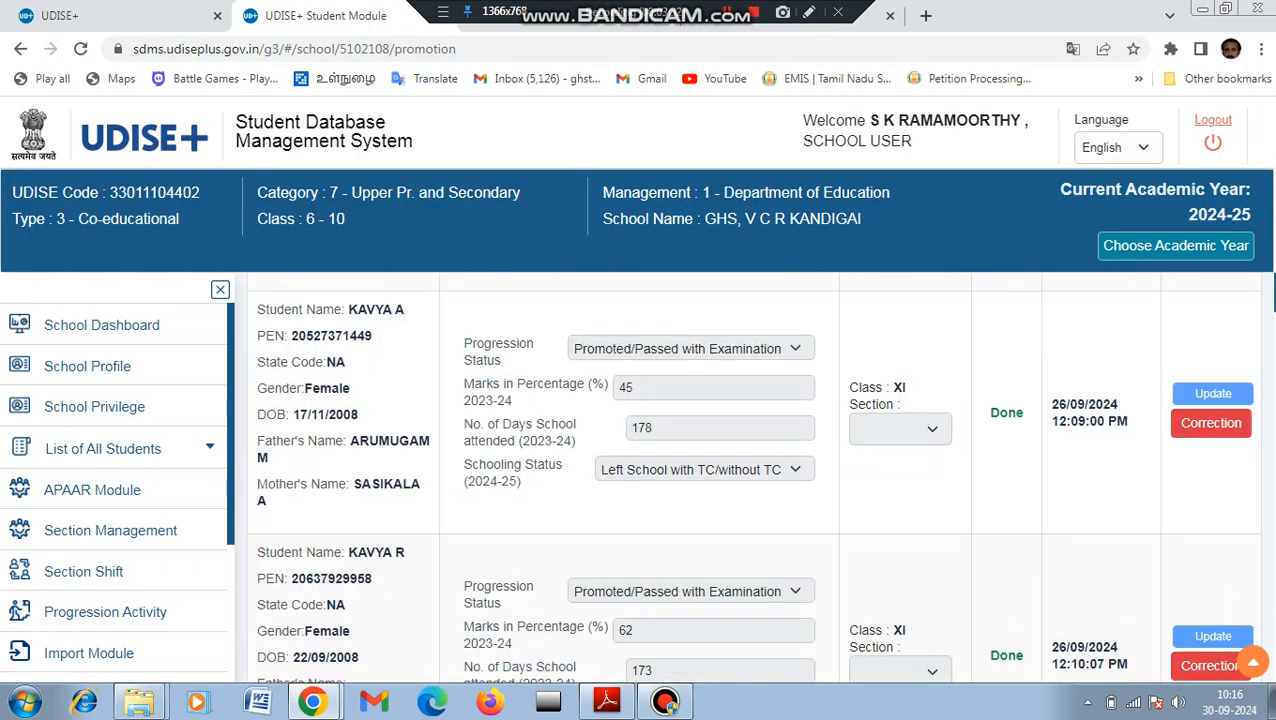
pyautogui.scroll(-1, 759, 477)
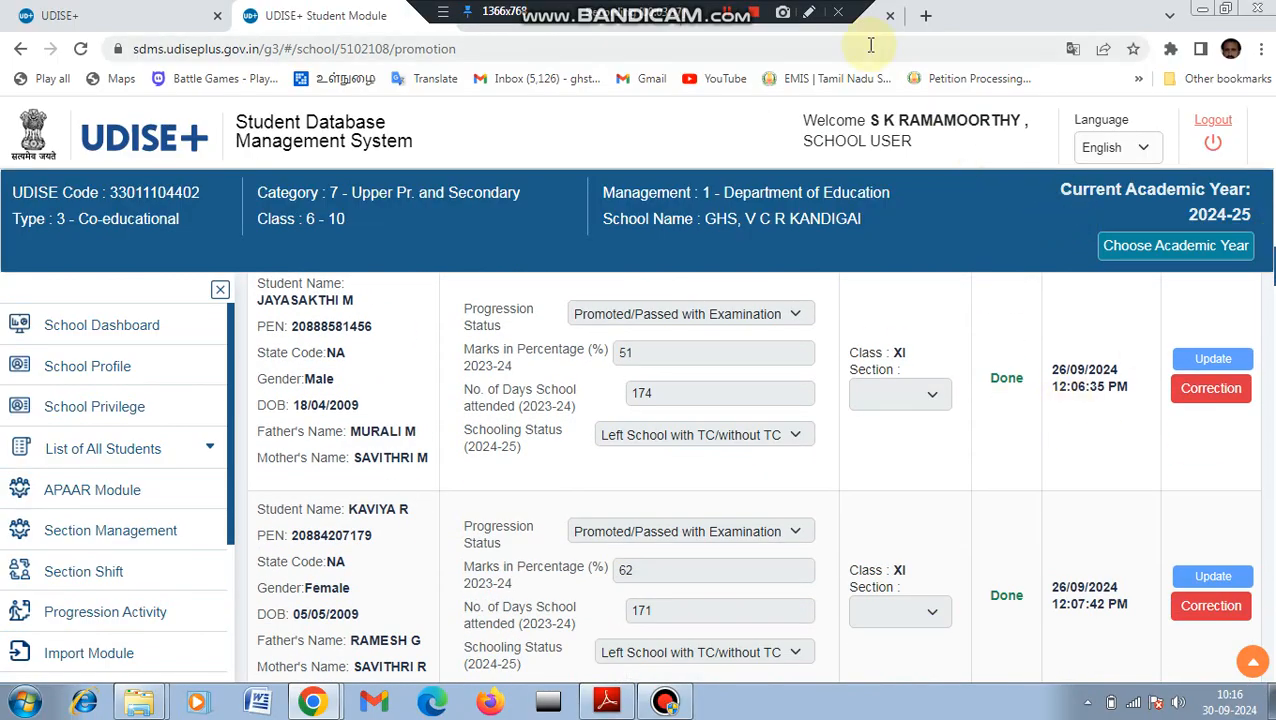
pyautogui.scroll(-10, 750, 477)
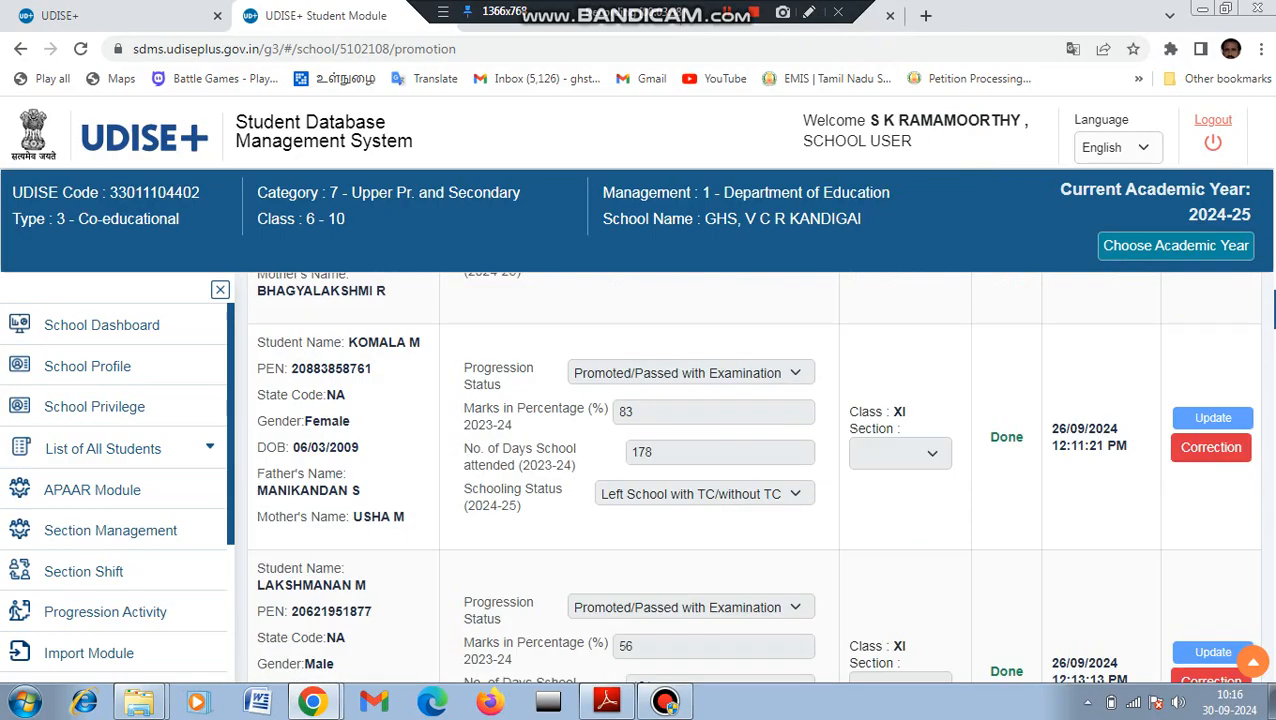
pyautogui.scroll(-7, 750, 477)
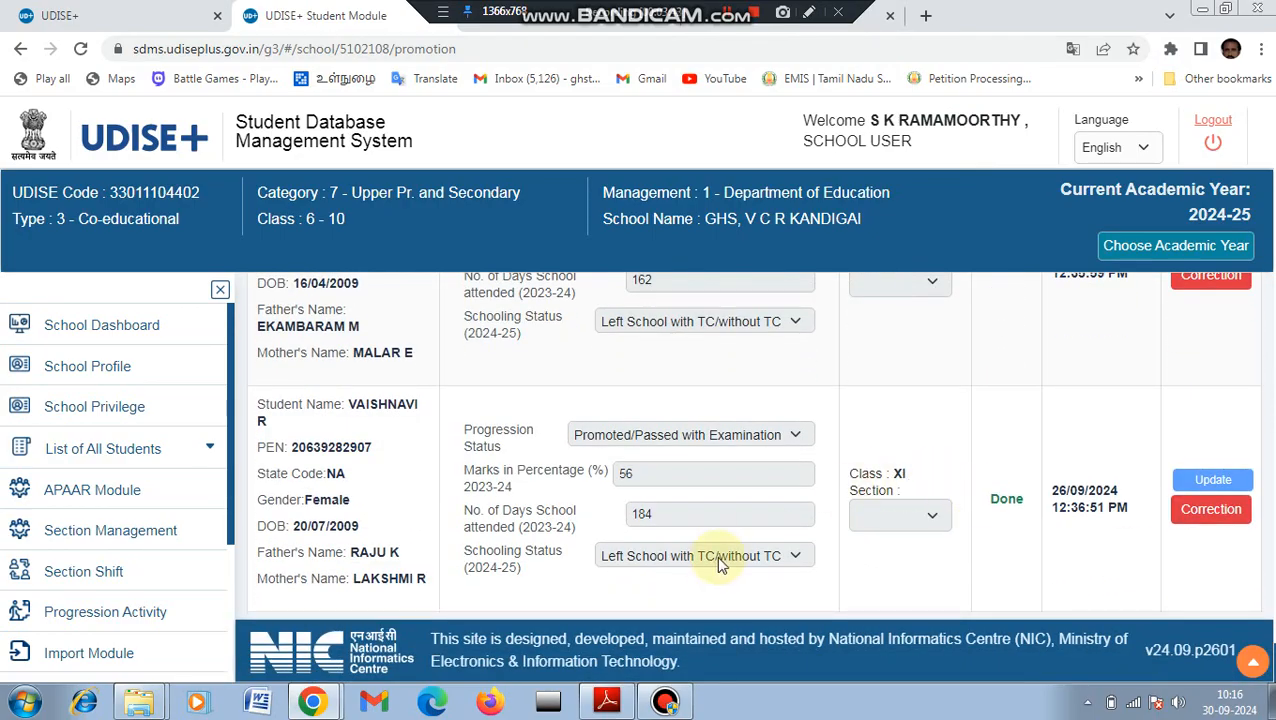
pyautogui.scroll(12, 760, 477)
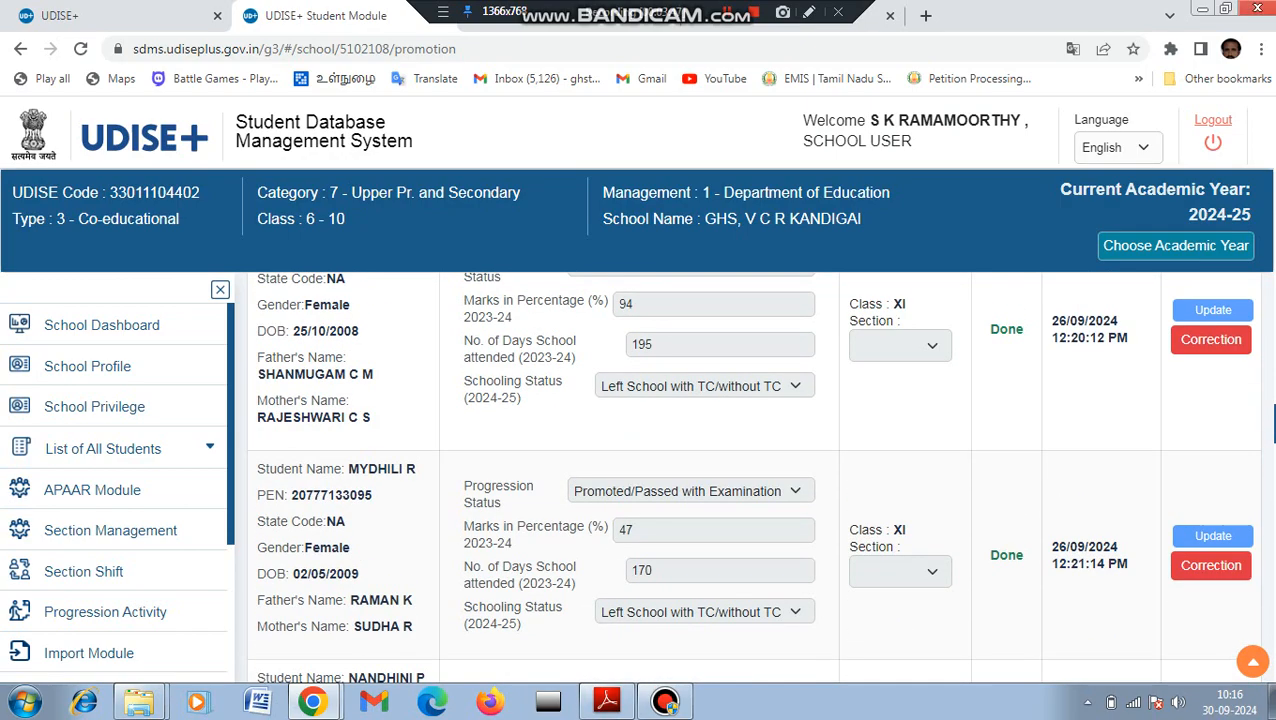
pyautogui.scroll(9, 760, 477)
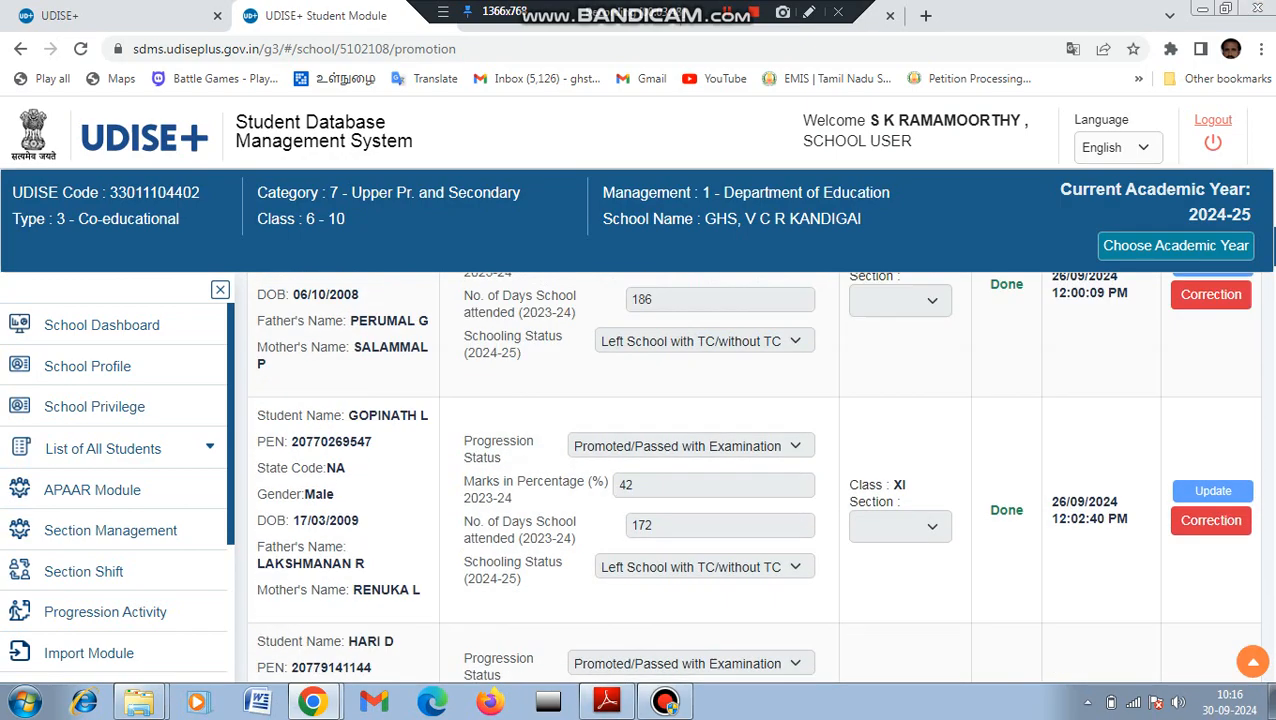
pyautogui.scroll(6, 841, 319)
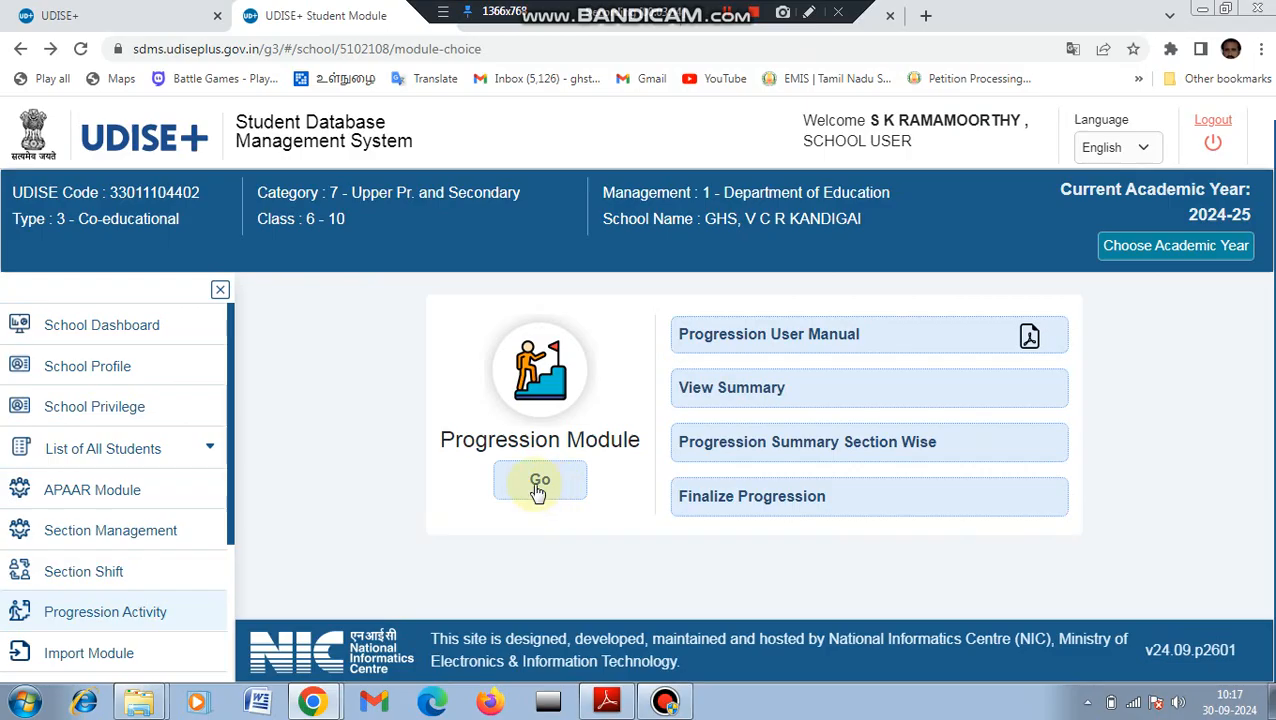
# Step: Reopen the Progression Module and list the students eligible for progression in class IX, section A
pyautogui.click(539, 484)
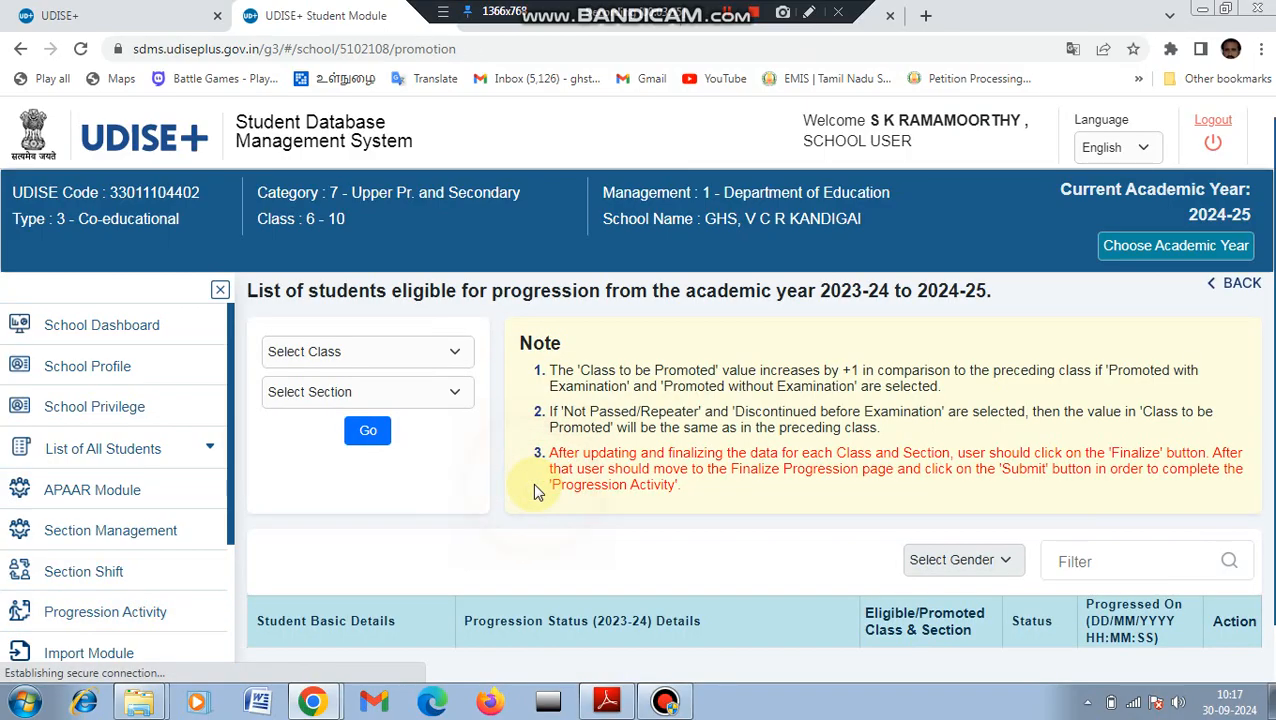
pyautogui.click(455, 355)
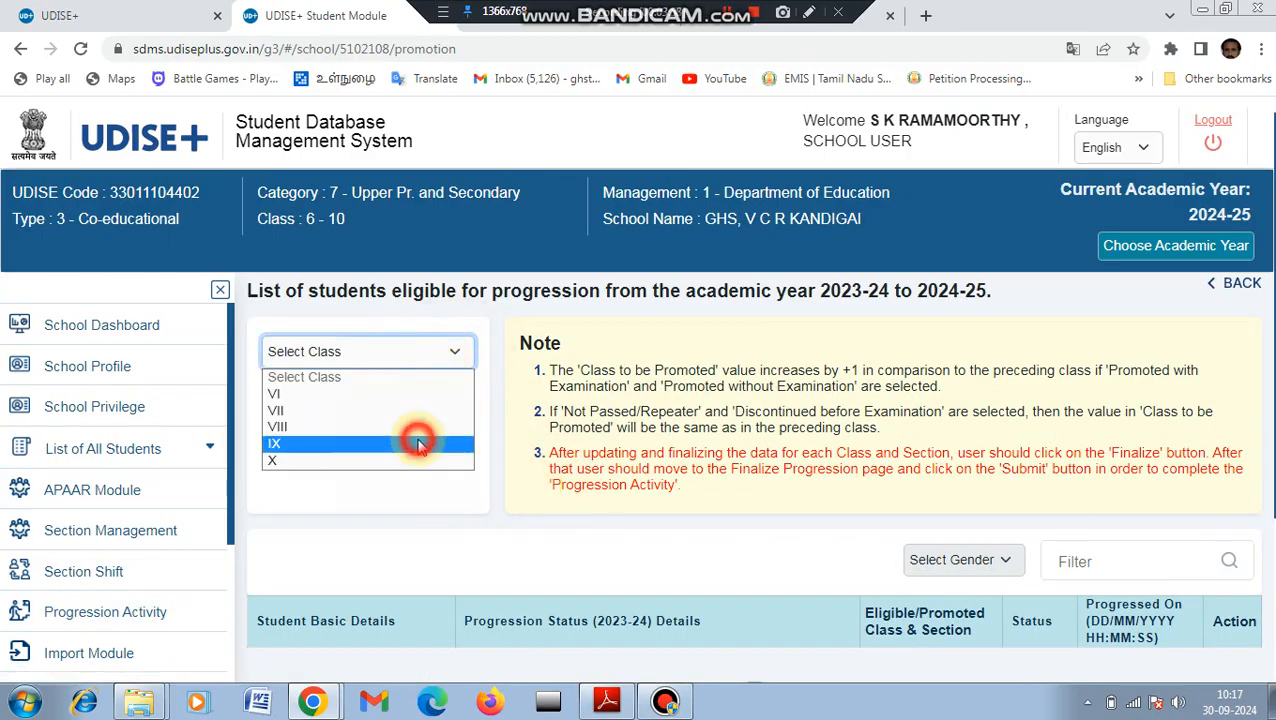
pyautogui.click(419, 441)
pyautogui.click(445, 392)
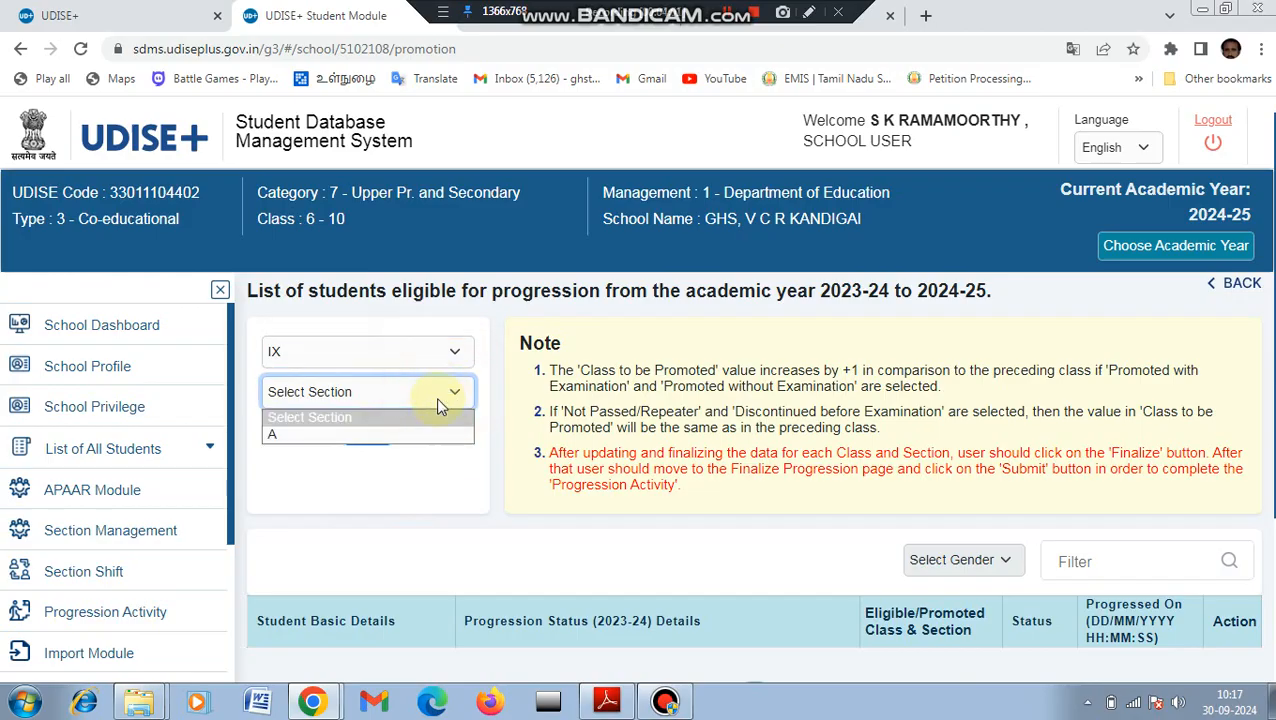
pyautogui.click(425, 436)
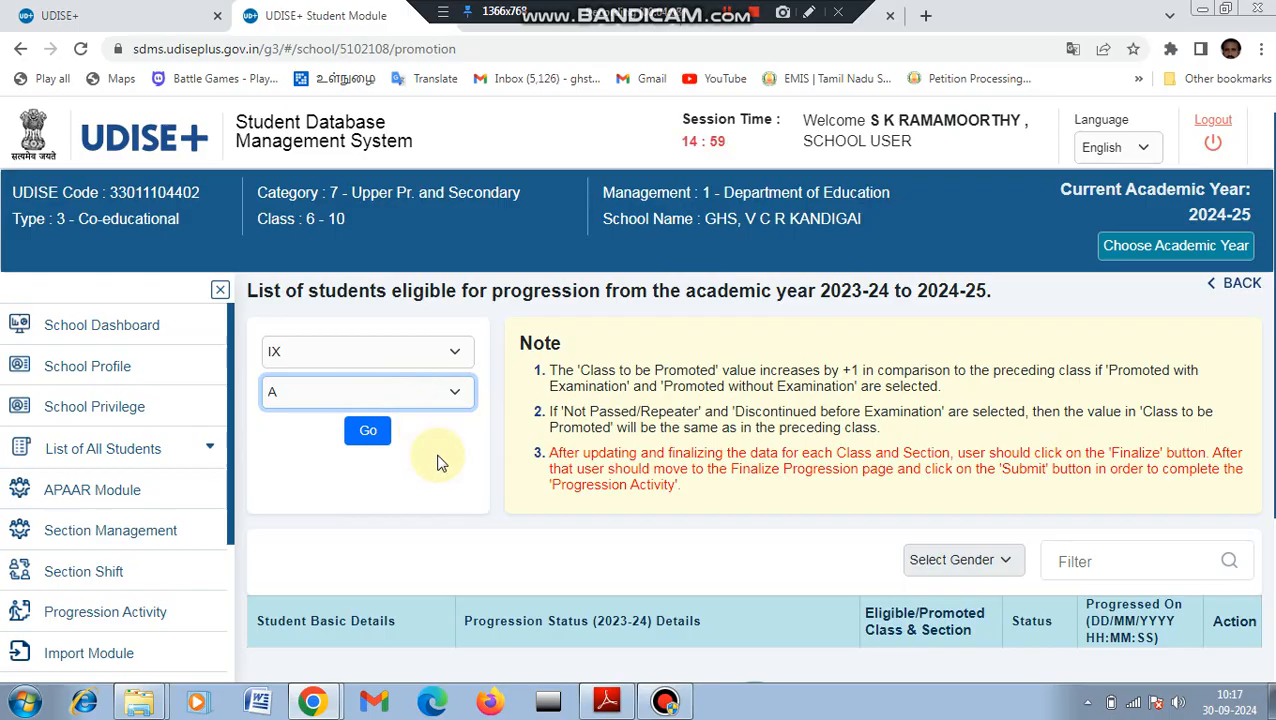
pyautogui.click(366, 430)
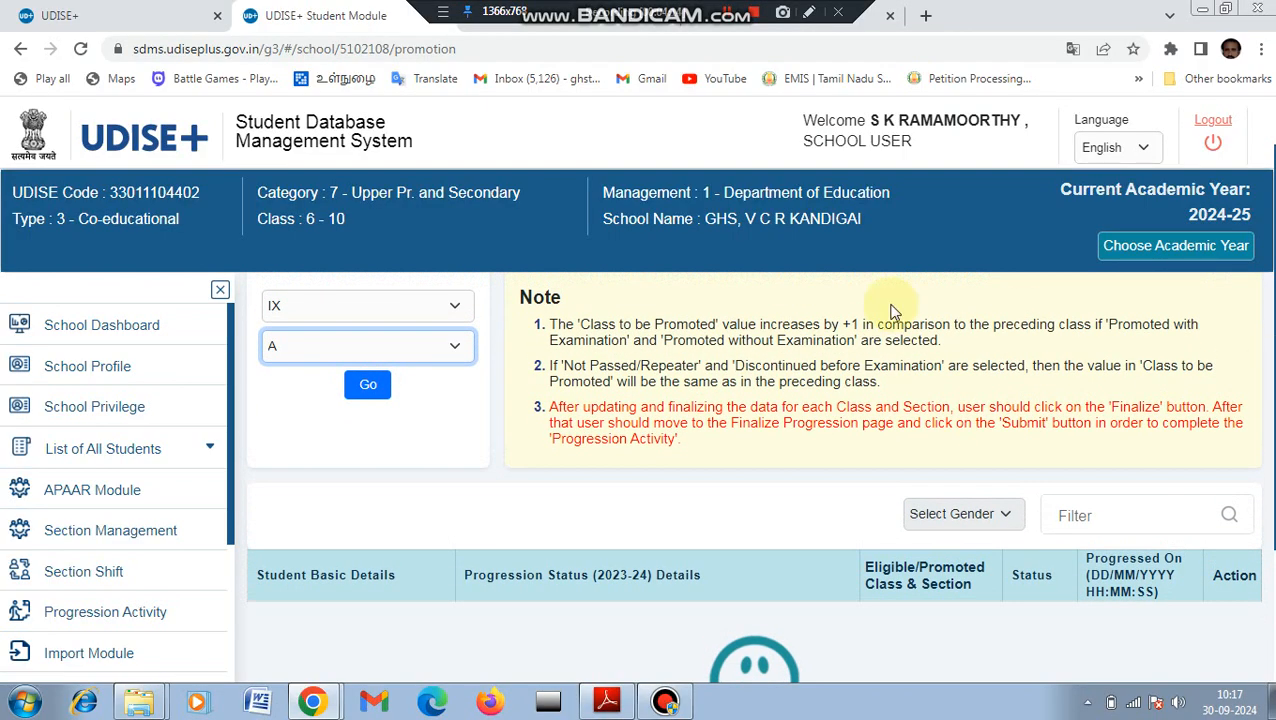
pyautogui.click(366, 386)
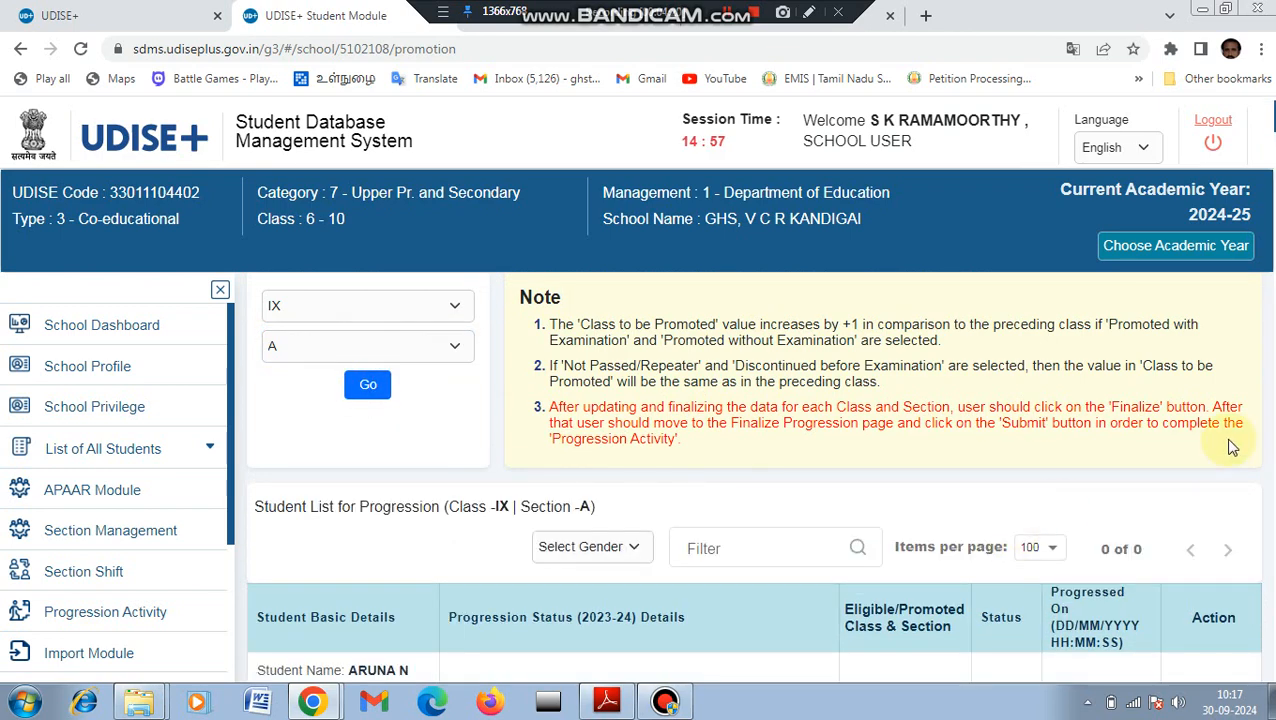
# Step: For the first of the two adjacent same-named students, set Progression Status to Promoted/Passed with Examination and the 2023-24 marks to 60 percent
pyautogui.scroll(-15, 750, 475)
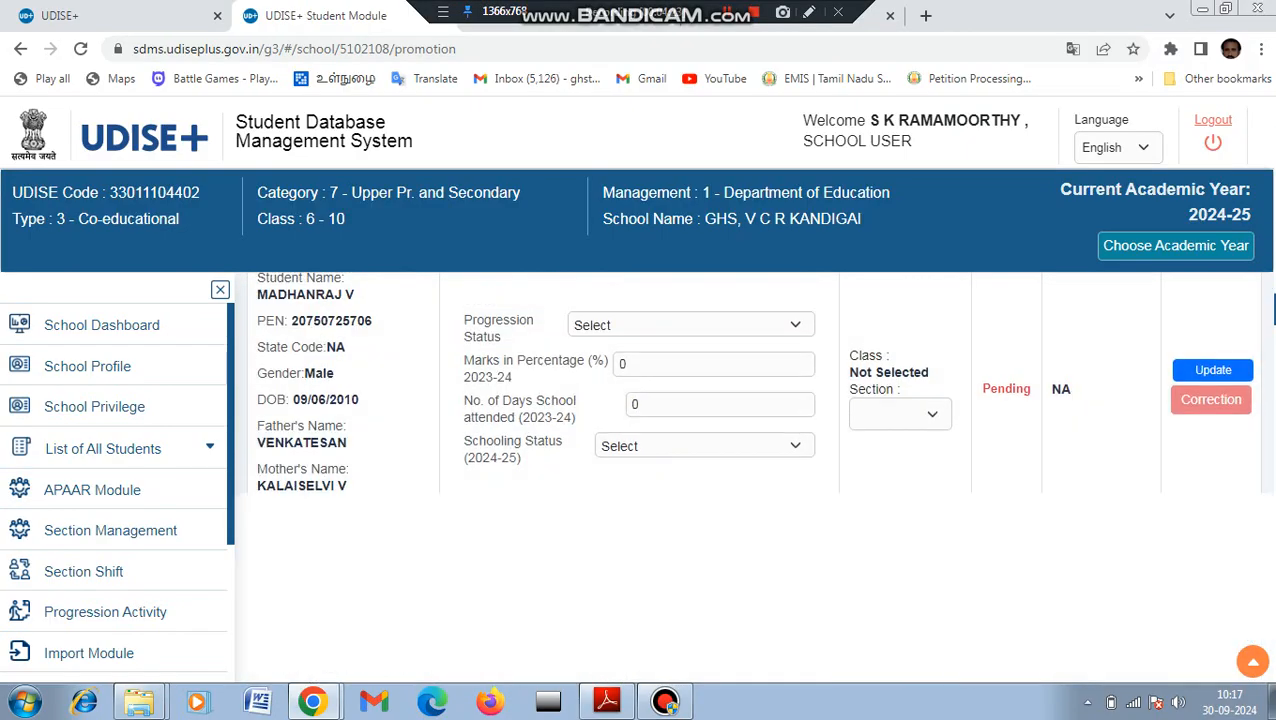
pyautogui.scroll(-5, 750, 475)
pyautogui.scroll(-5, 750, 475)
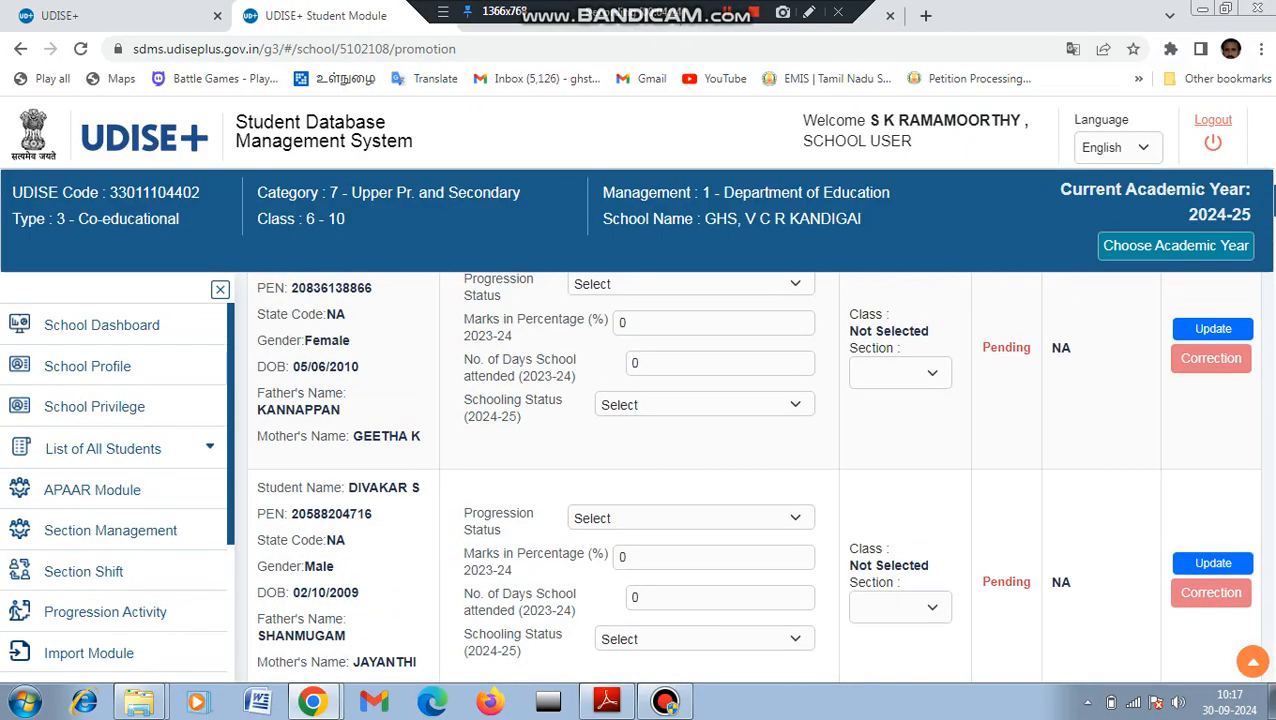
pyautogui.scroll(3, 750, 475)
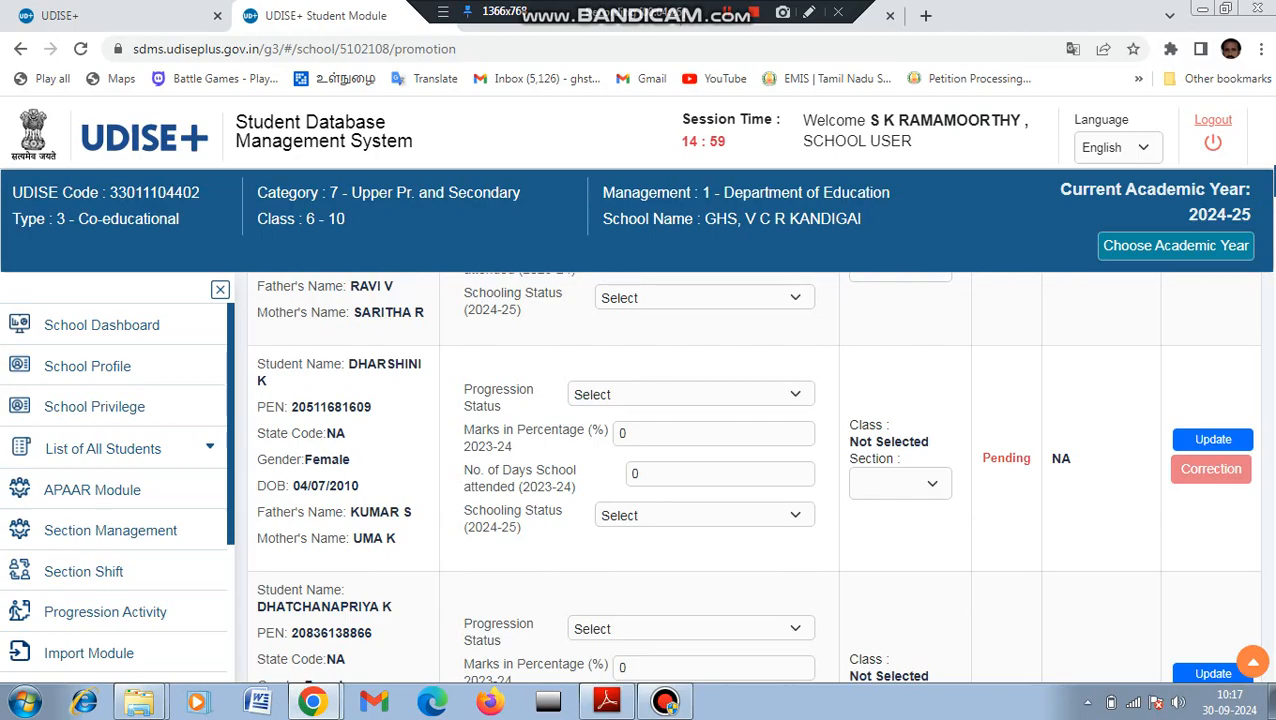
pyautogui.scroll(-3, 750, 475)
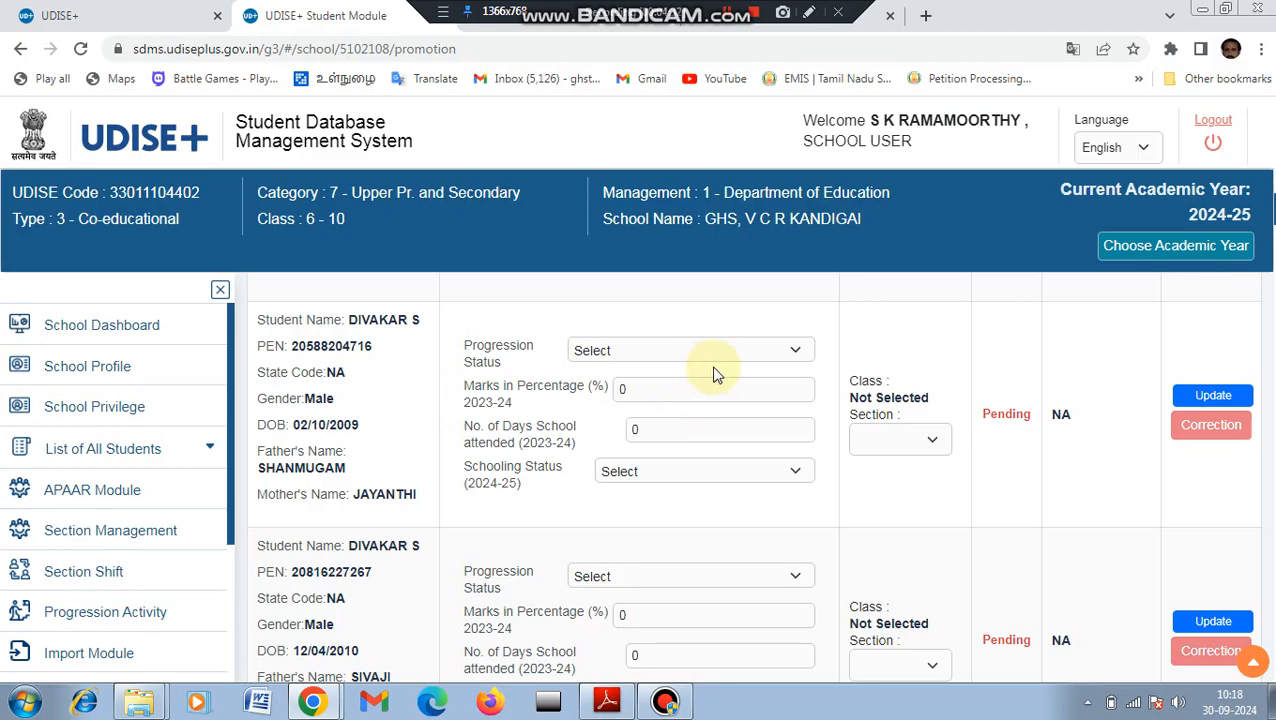
pyautogui.click(785, 350)
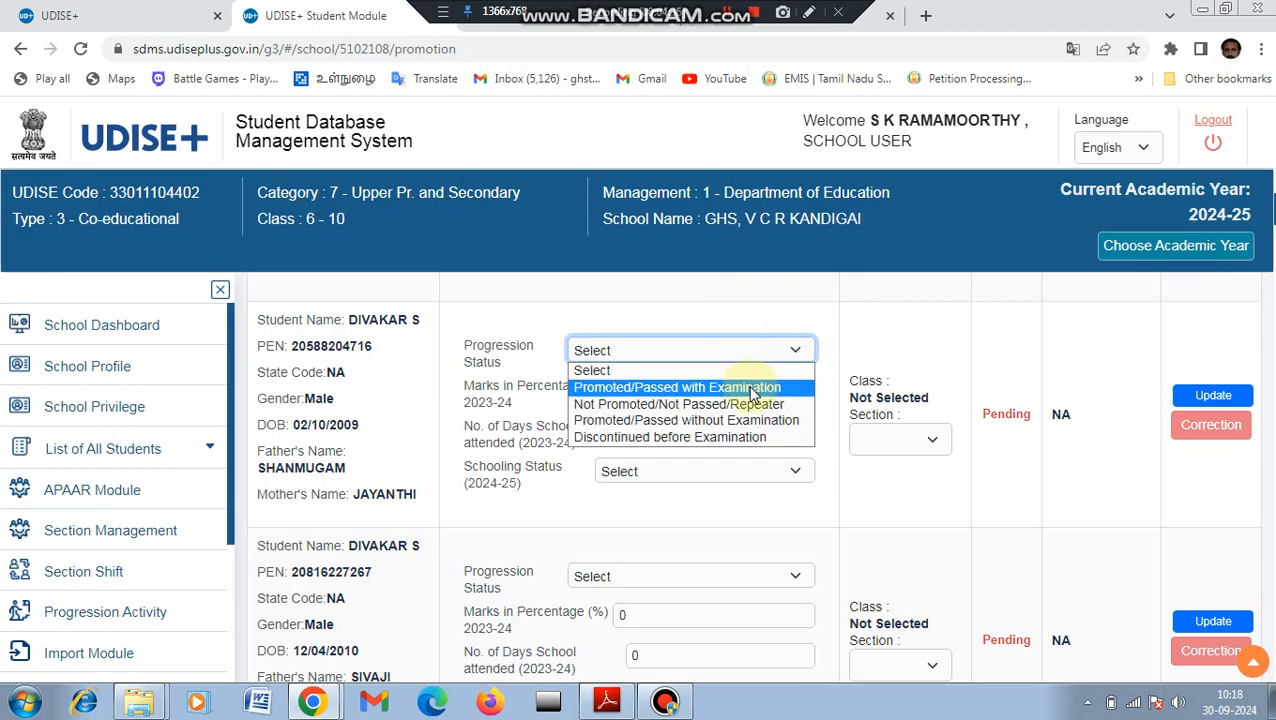
pyautogui.click(752, 387)
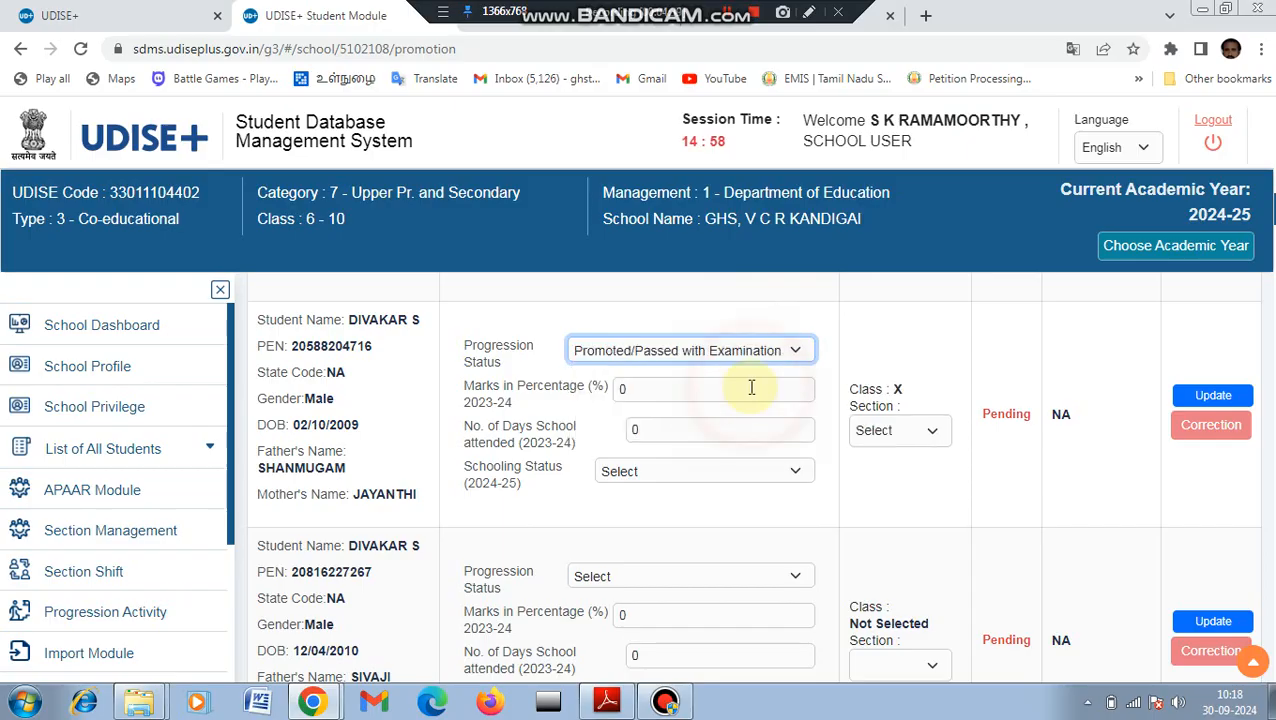
pyautogui.click(694, 393)
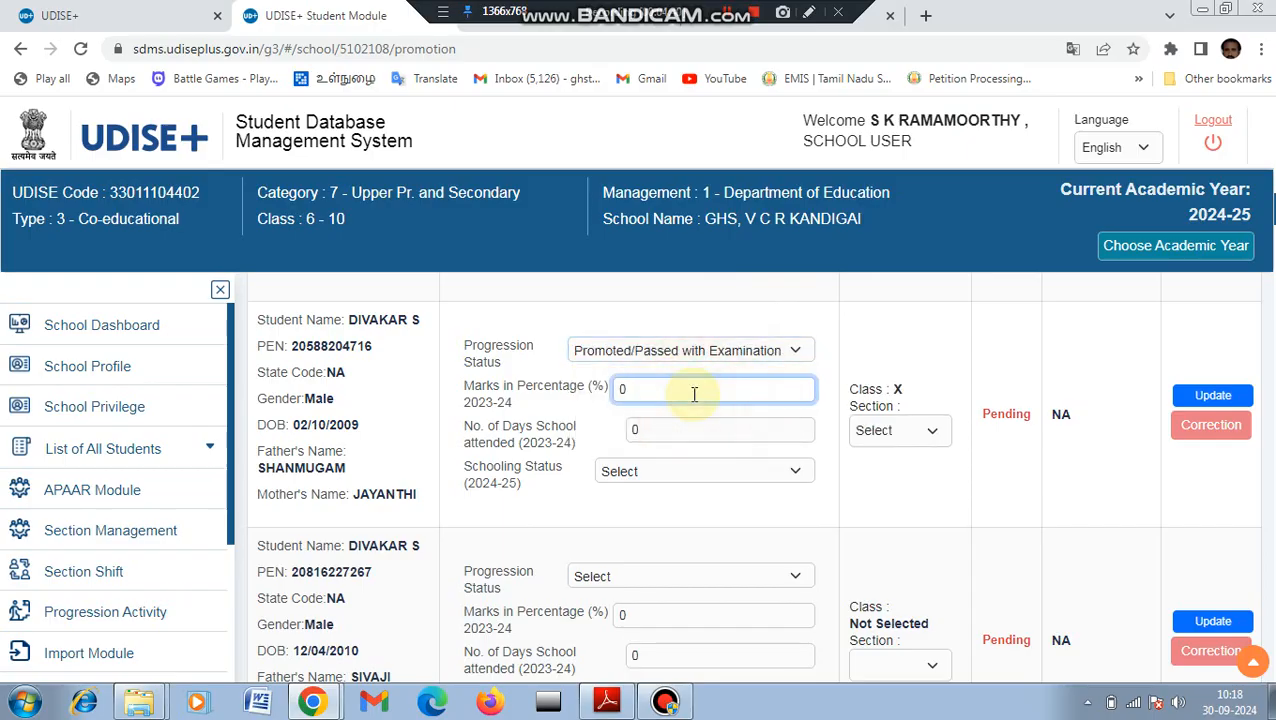
pyautogui.press('BackSpace')
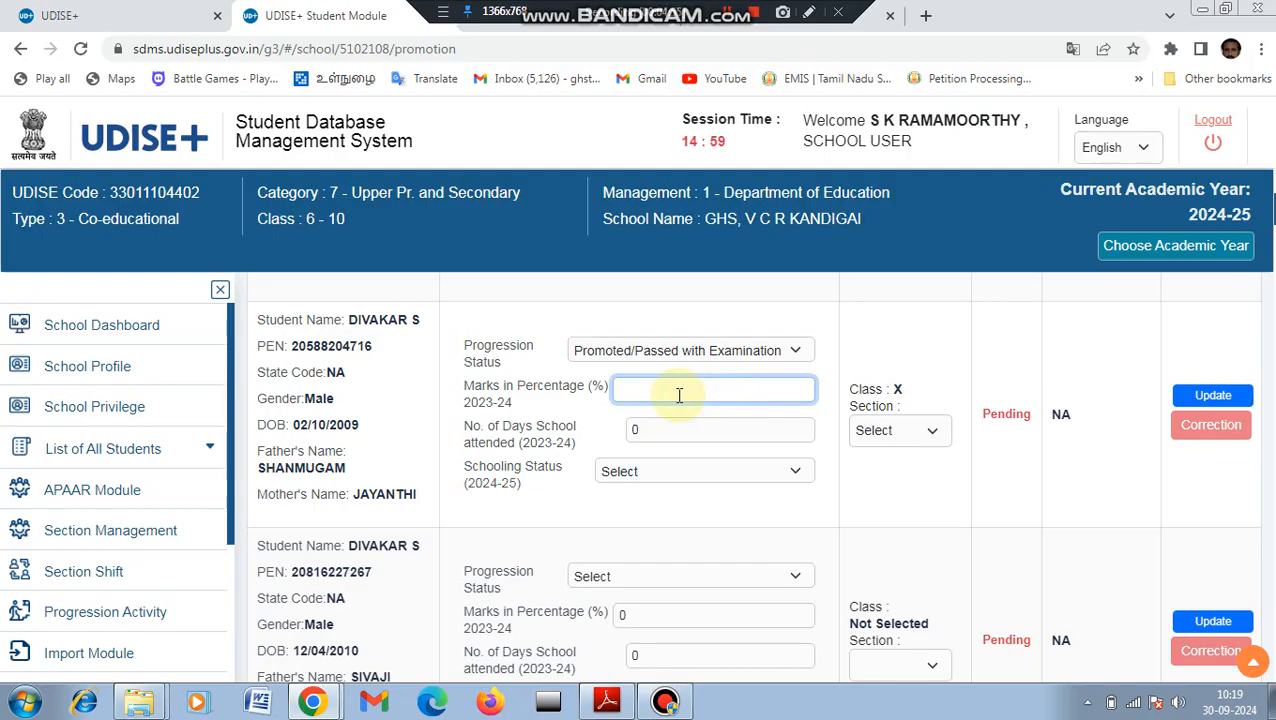
pyautogui.write('60')
# Step: Set the same student's days attended in 2023-24 to 170 and the 2024-25 schooling status to Studying in Same School
pyautogui.click(678, 425)
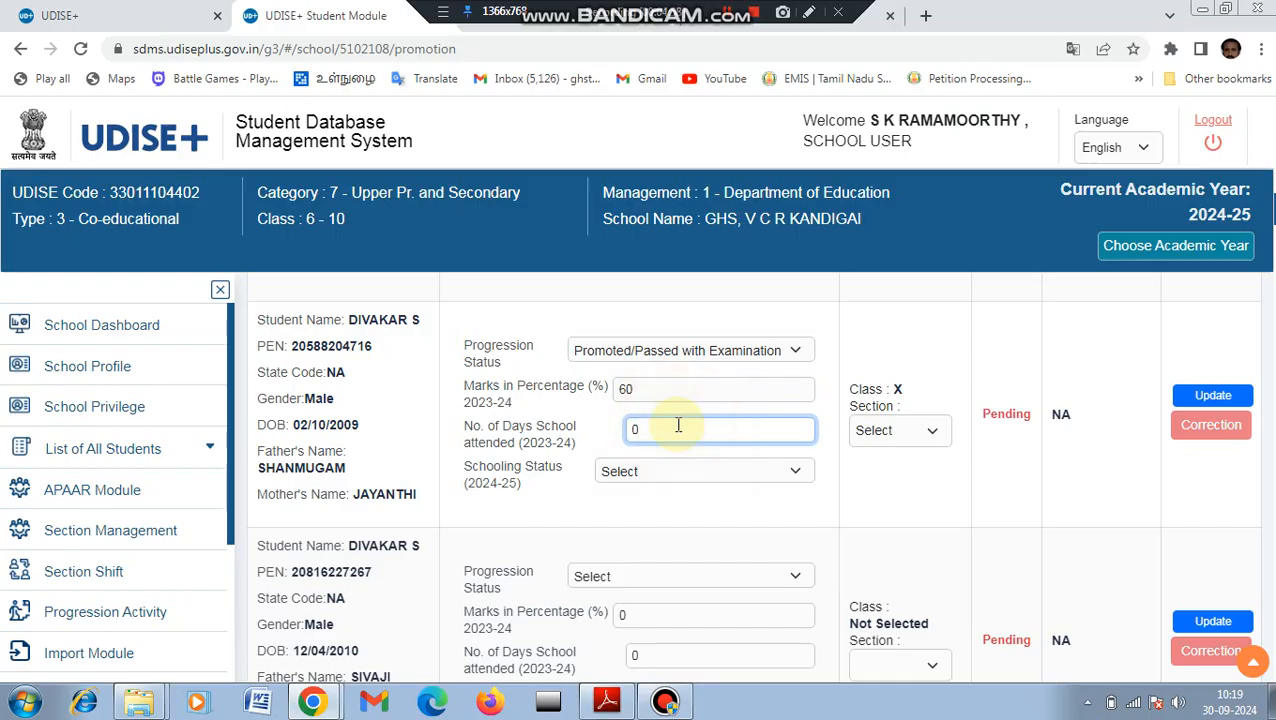
pyautogui.press('BackSpace')
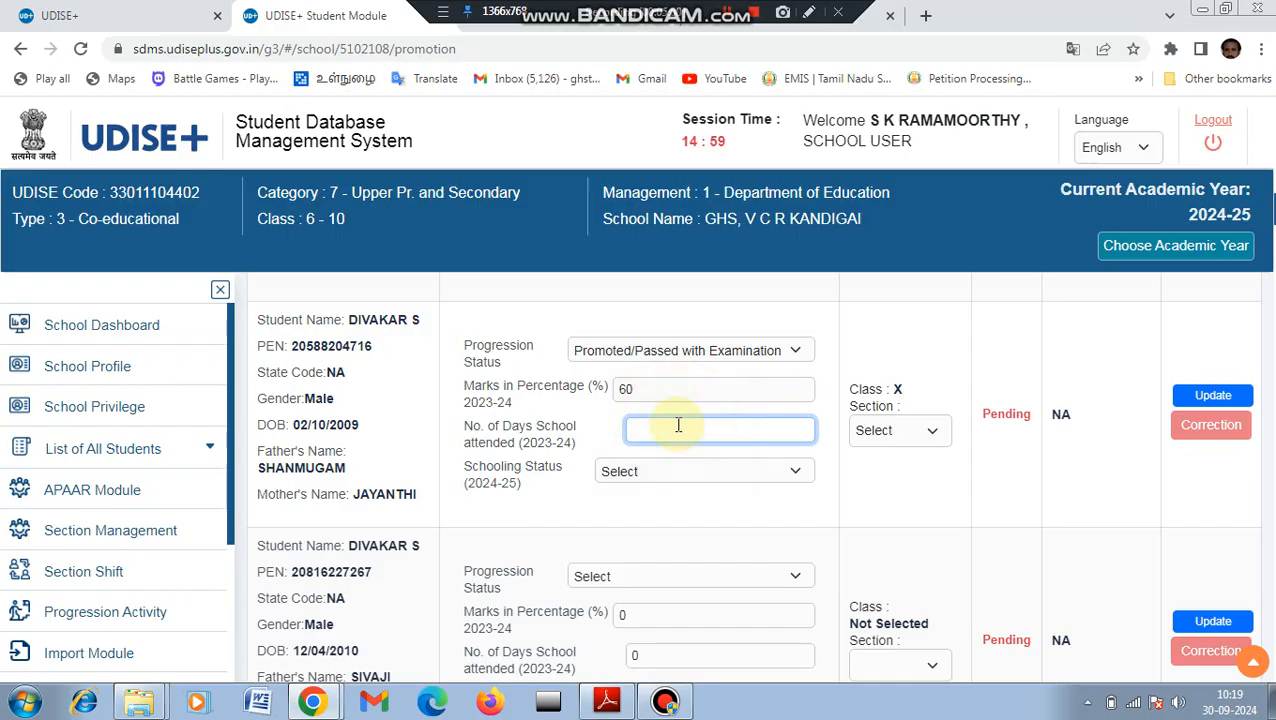
pyautogui.write('170')
pyautogui.click(688, 473)
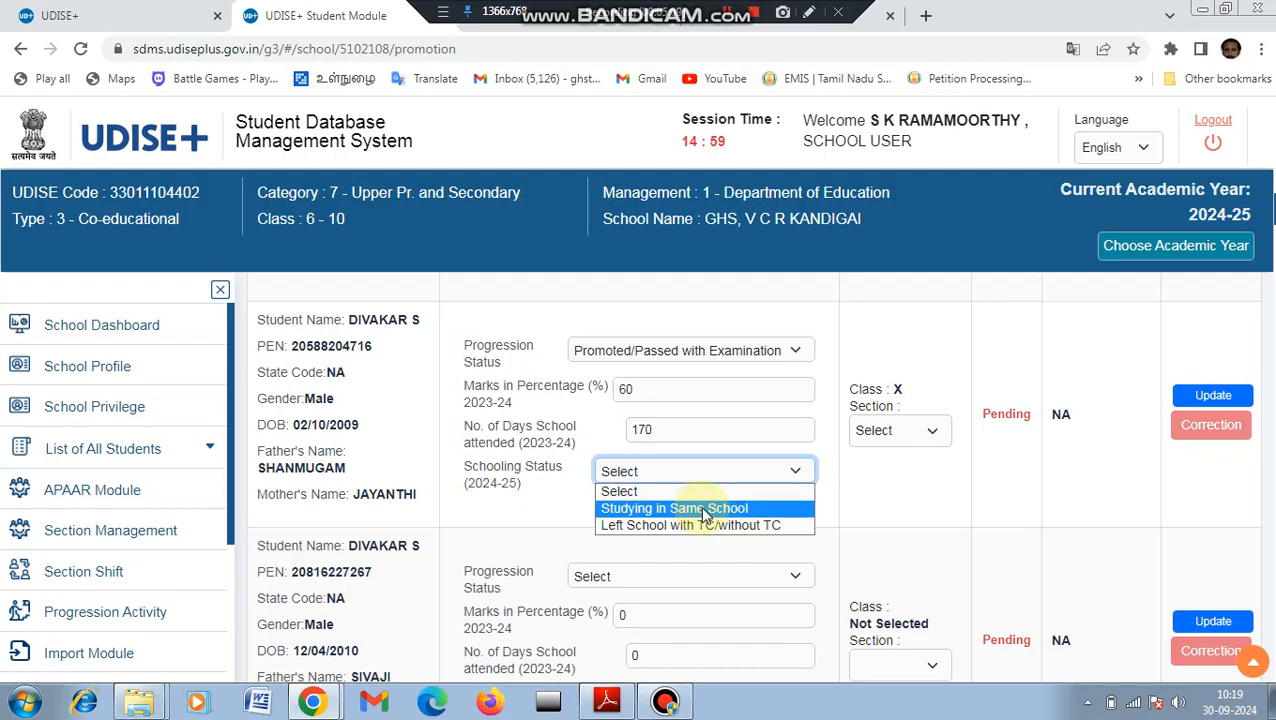
pyautogui.click(699, 508)
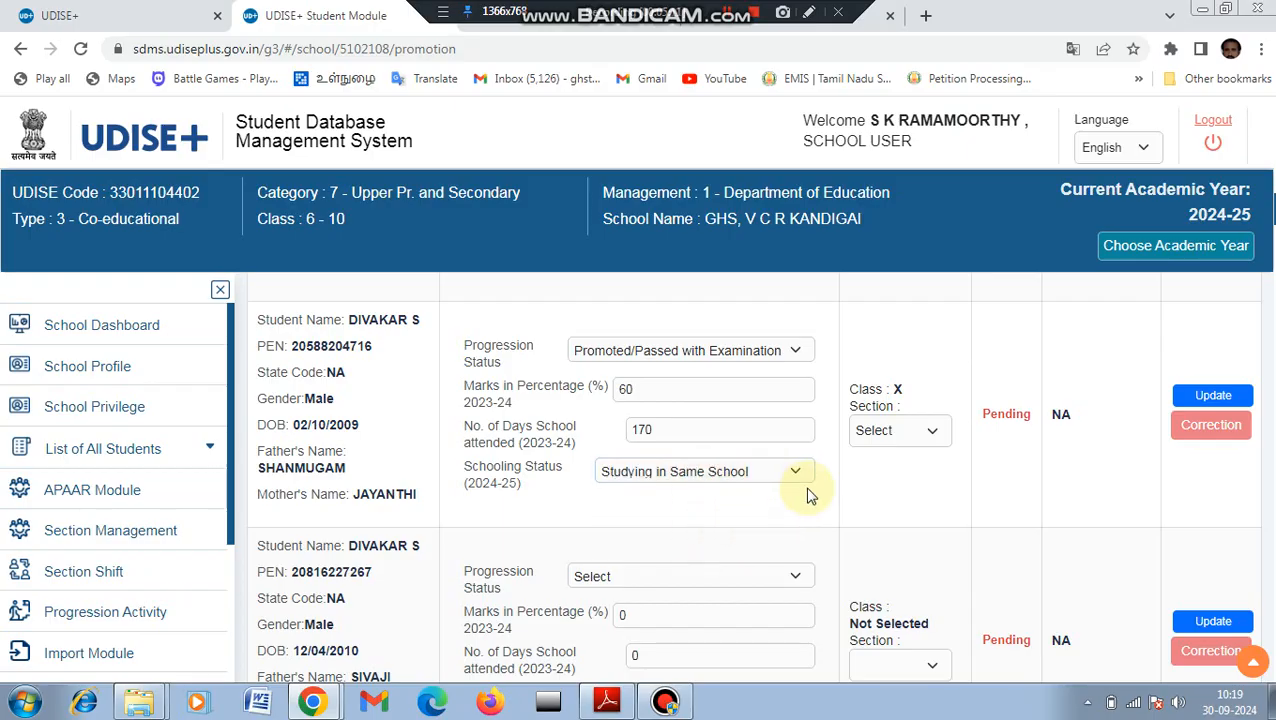
# Step: Assign the student to section A of class X and save the progression record
pyautogui.click(923, 435)
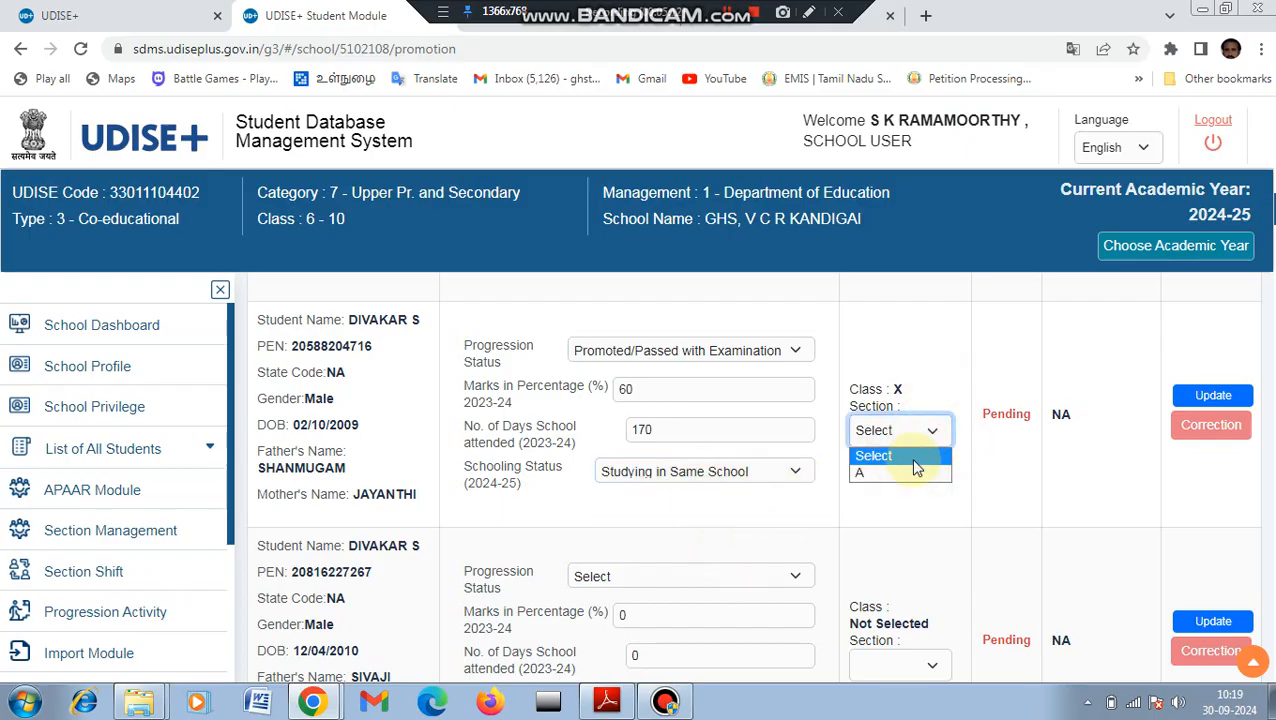
pyautogui.click(907, 475)
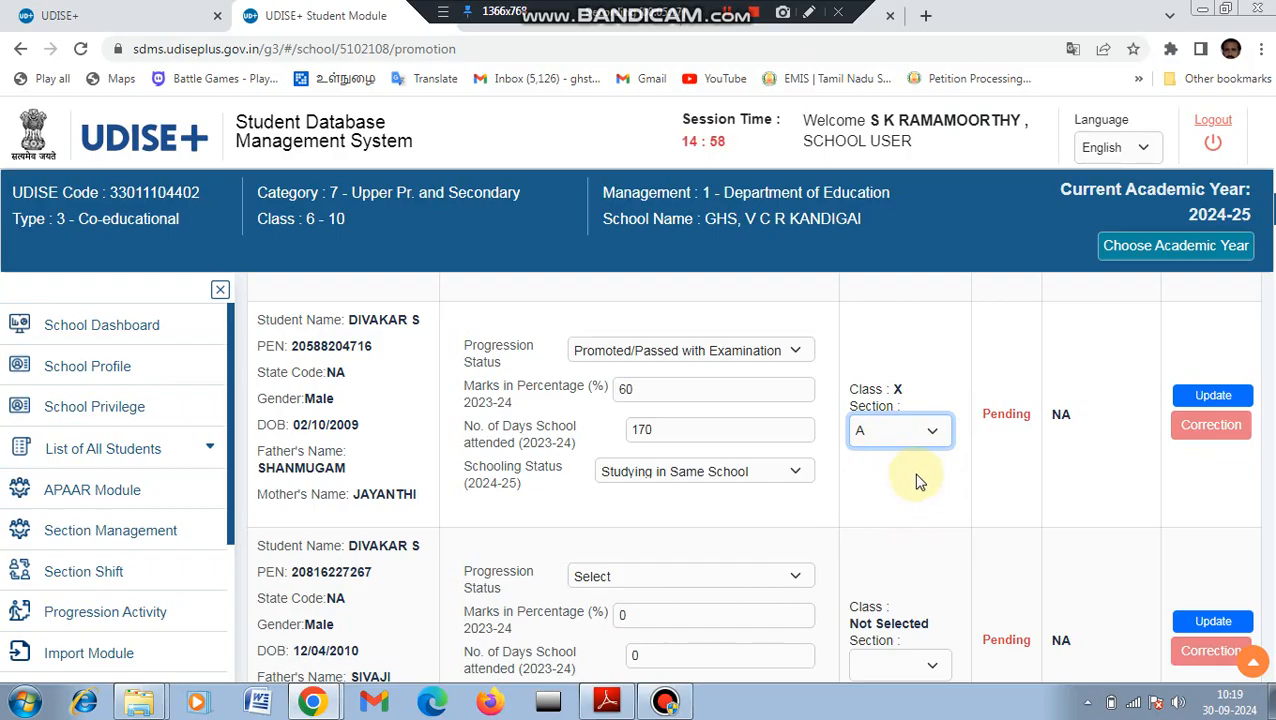
pyautogui.click(1210, 400)
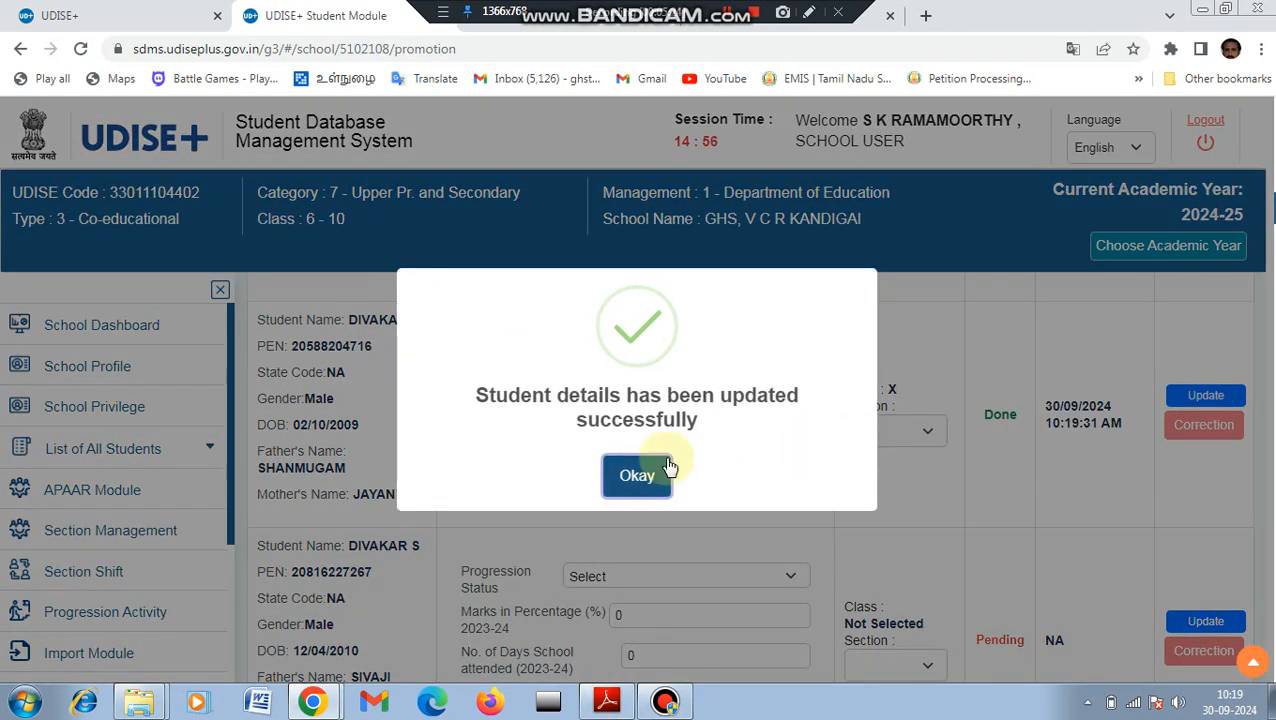
pyautogui.click(637, 477)
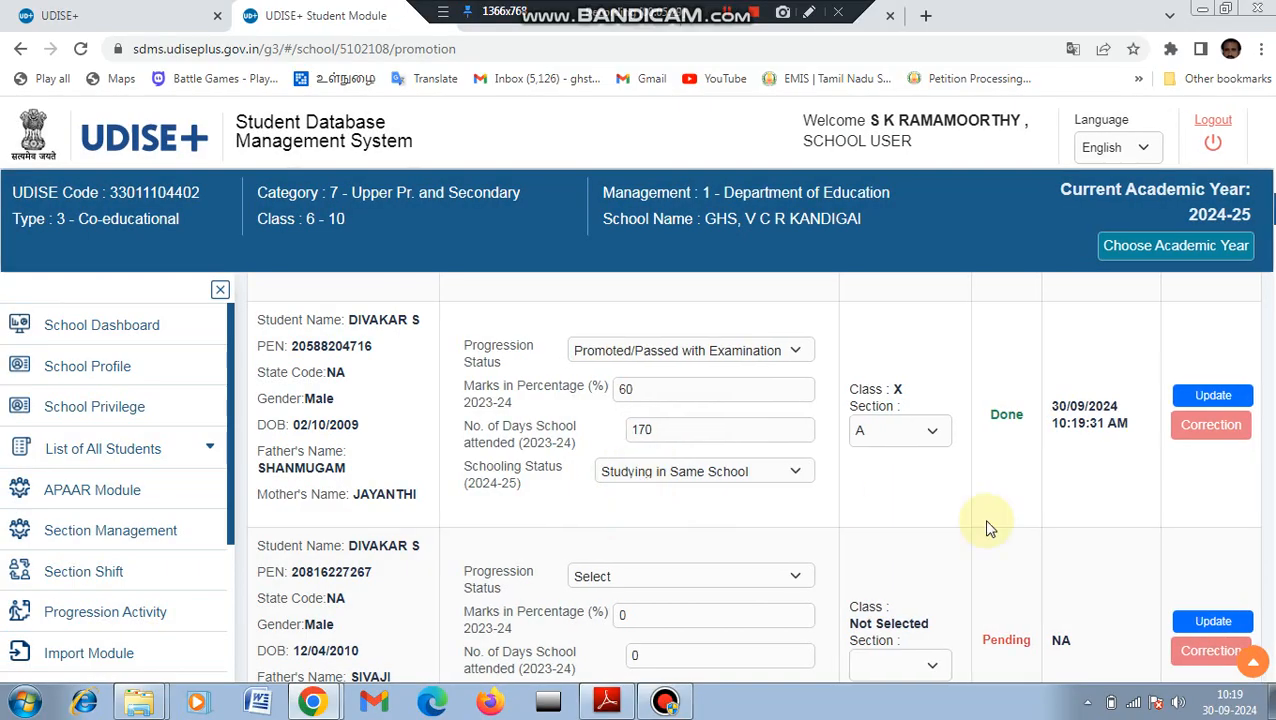
# Step: Re-enter 60 as the saved student's marks percentage and update the record again, dismissing the message
pyautogui.click(680, 391)
pyautogui.press('BackSpace')
pyautogui.press('BackSpace')
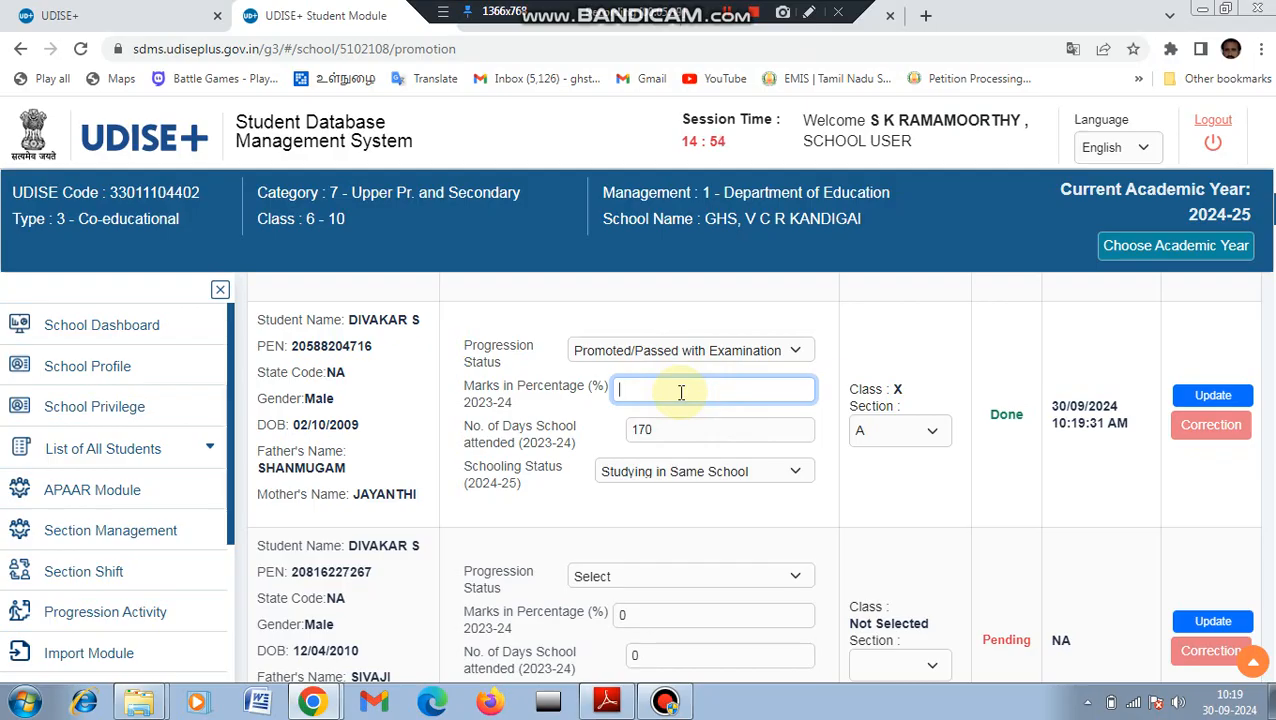
pyautogui.write('60')
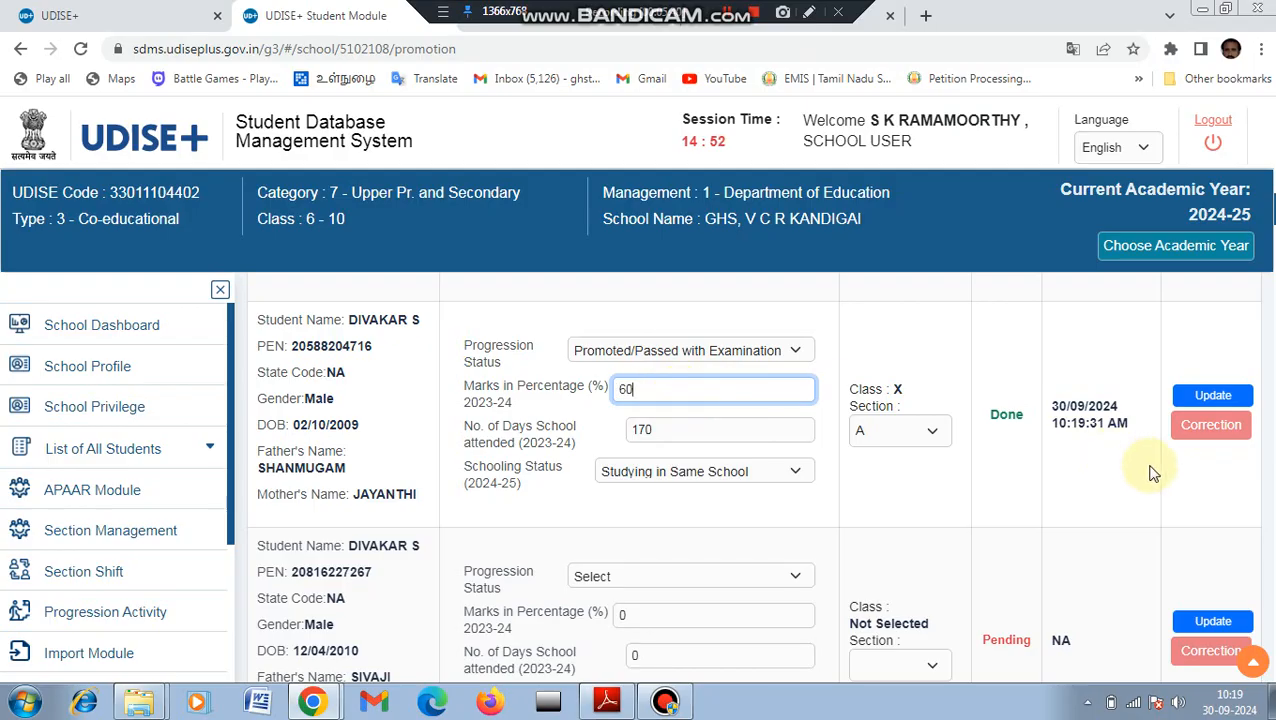
pyautogui.click(1213, 398)
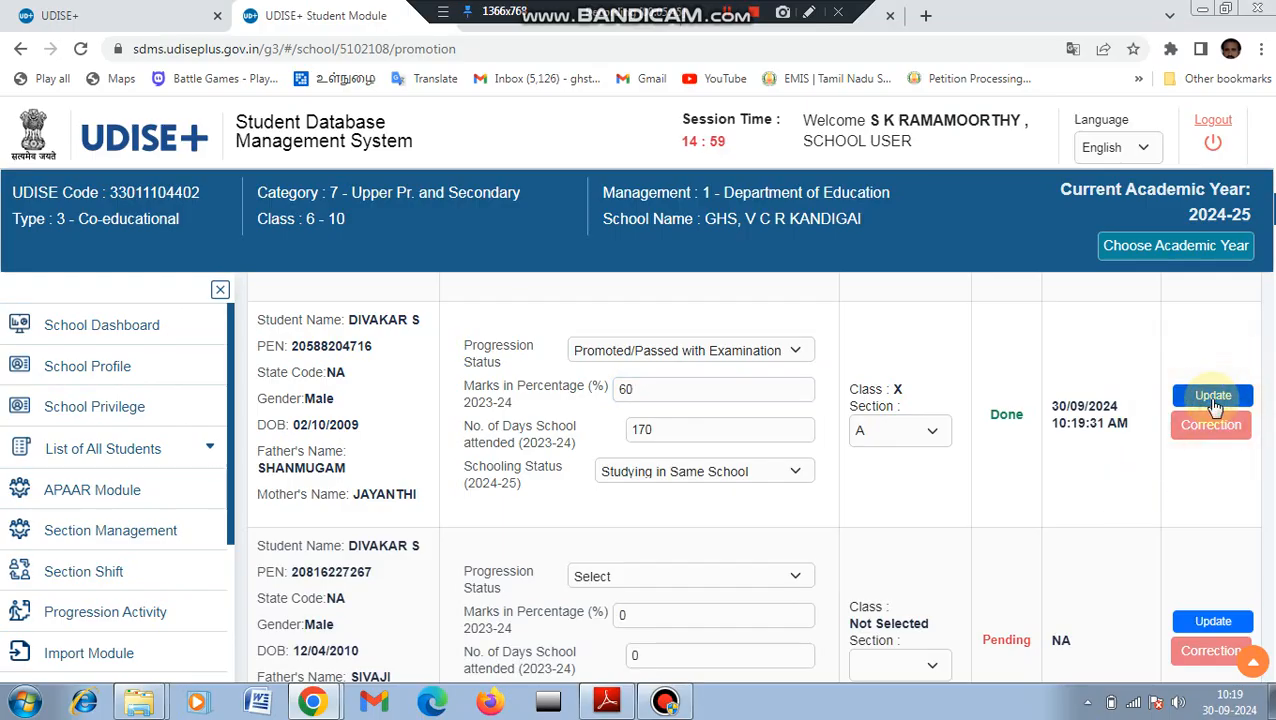
pyautogui.click(1214, 404)
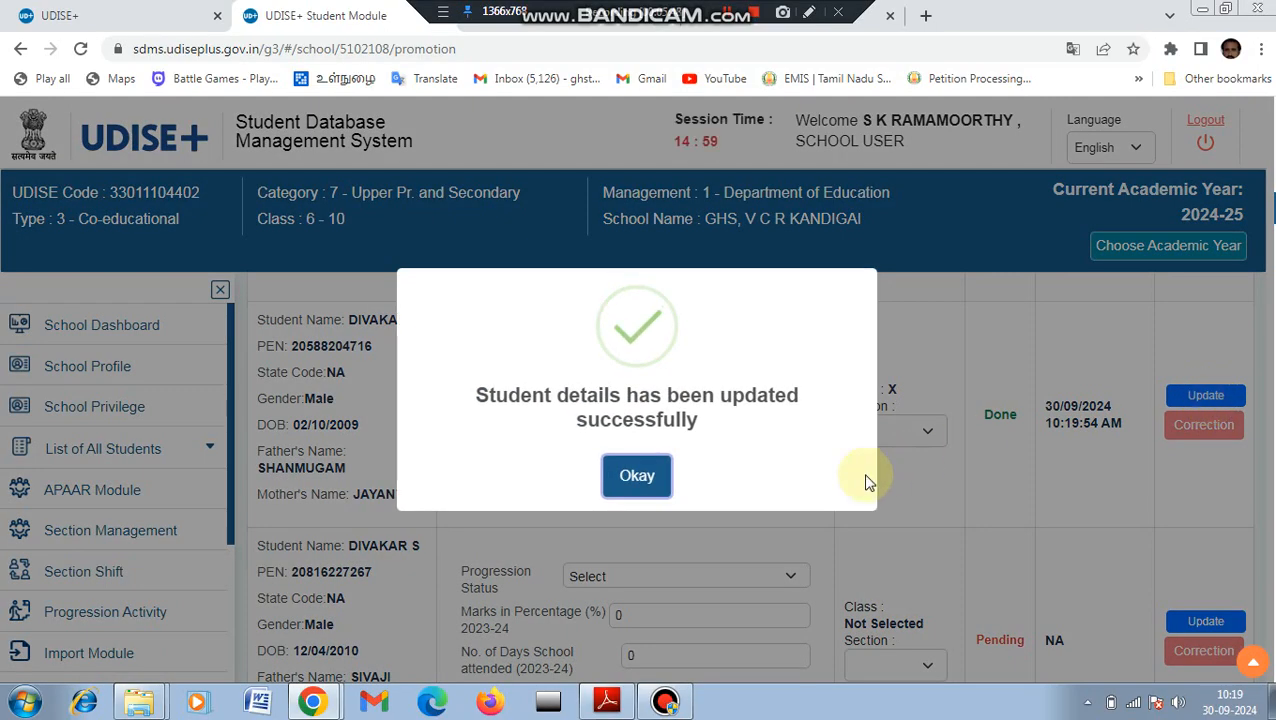
pyautogui.click(1187, 465)
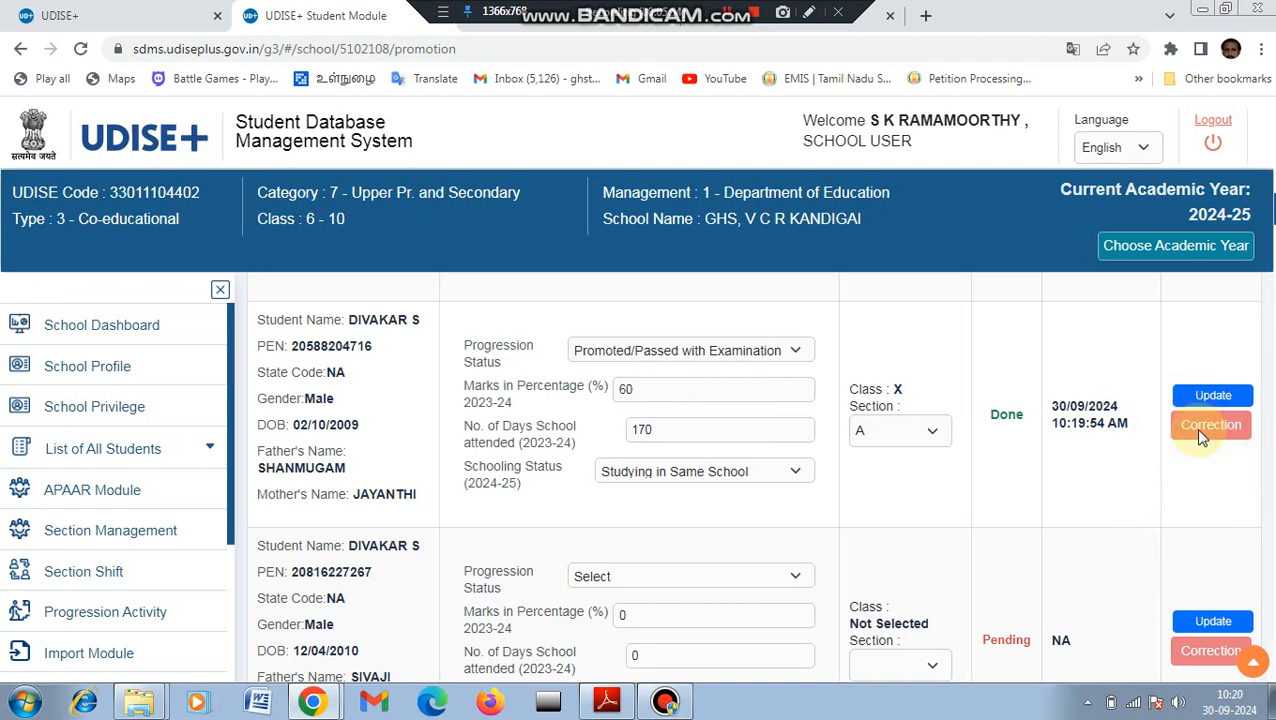
# Step: Change the first same-named student's days attended in 2023-24 to 171, update the record and dismiss the message
pyautogui.click(670, 431)
pyautogui.press('BackSpace')
pyautogui.press('BackSpace')
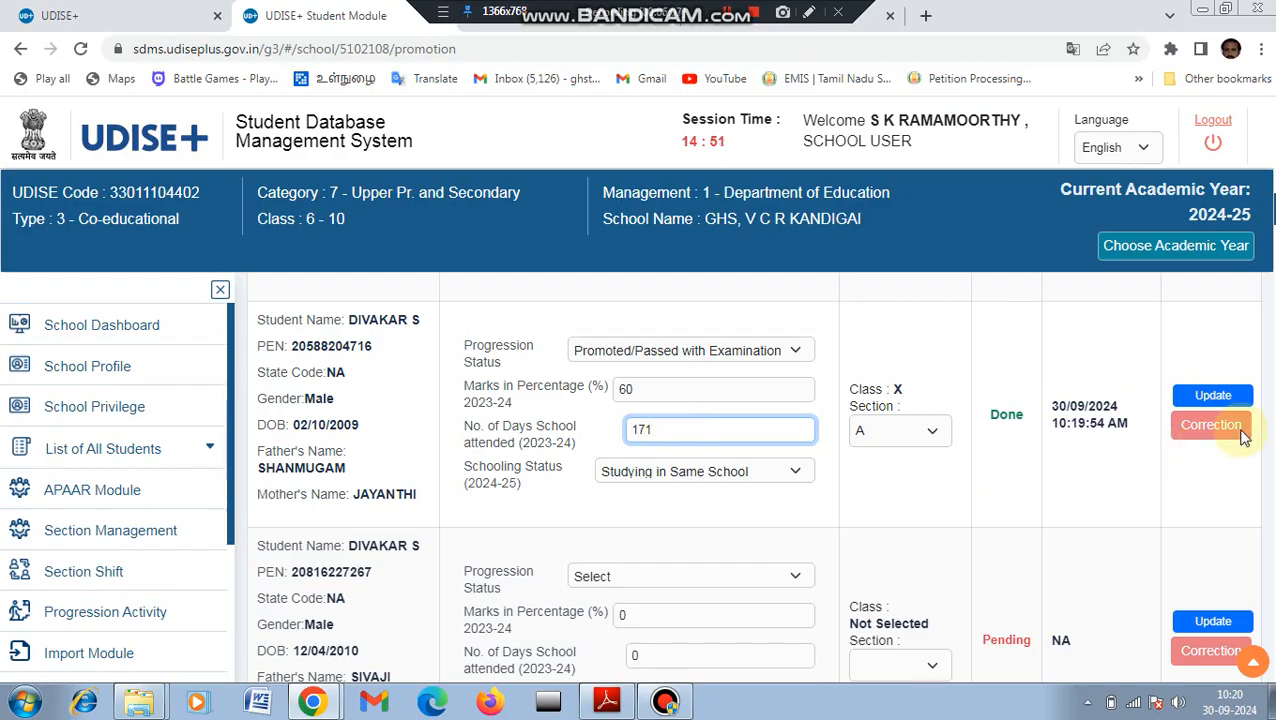
pyautogui.click(1213, 397)
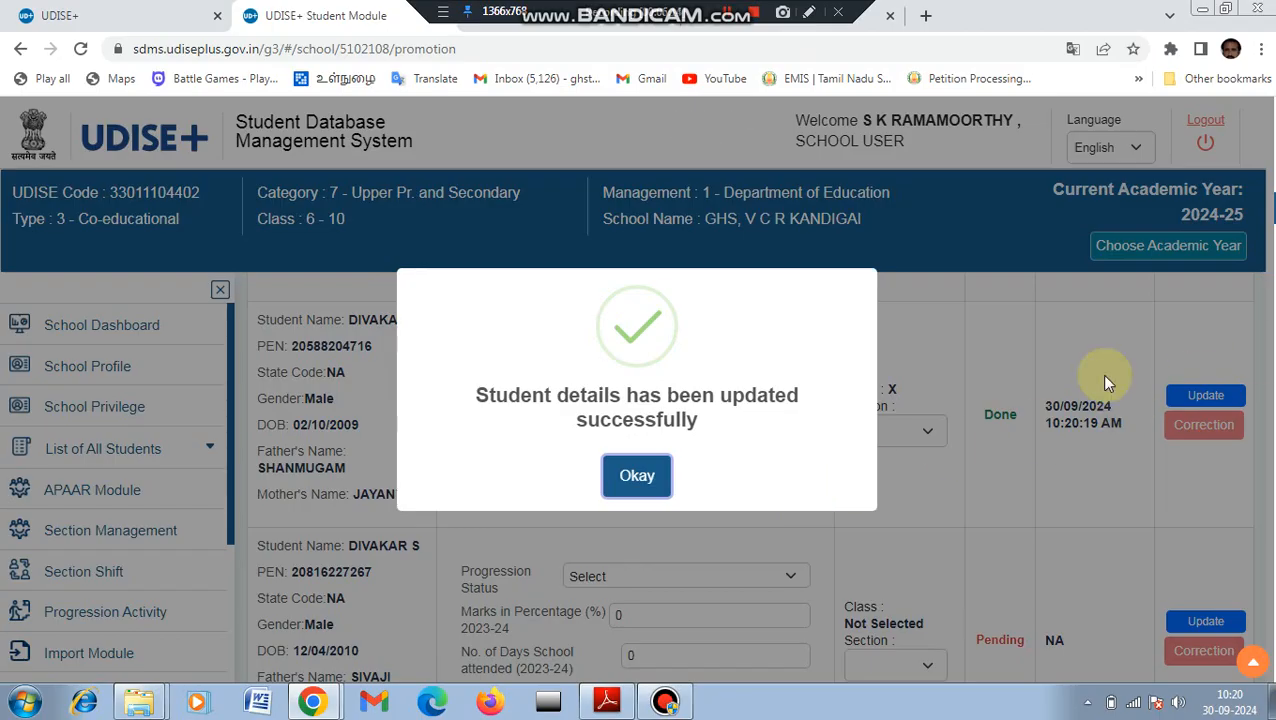
pyautogui.click(646, 477)
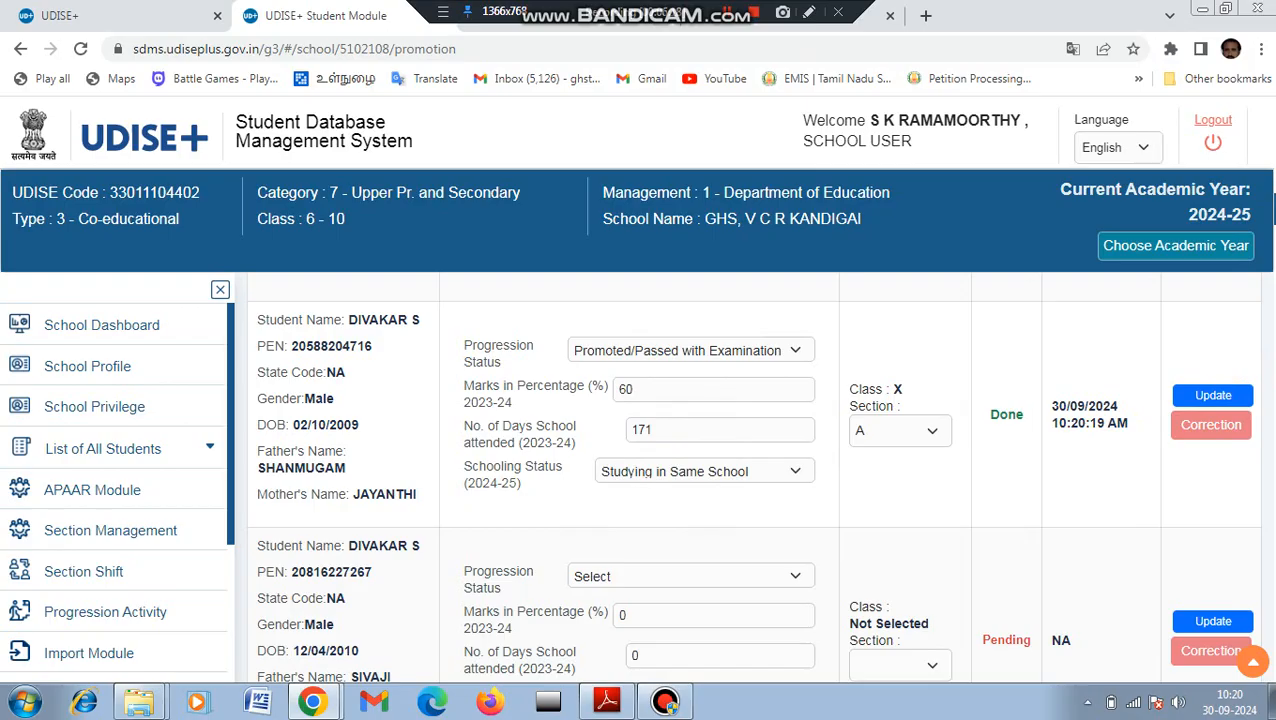
# Step: For the second of the same-named students, set Progression Status to Promoted/Passed with Examination and the 2023-24 marks to 42 percent
pyautogui.scroll(-1, 934, 370)
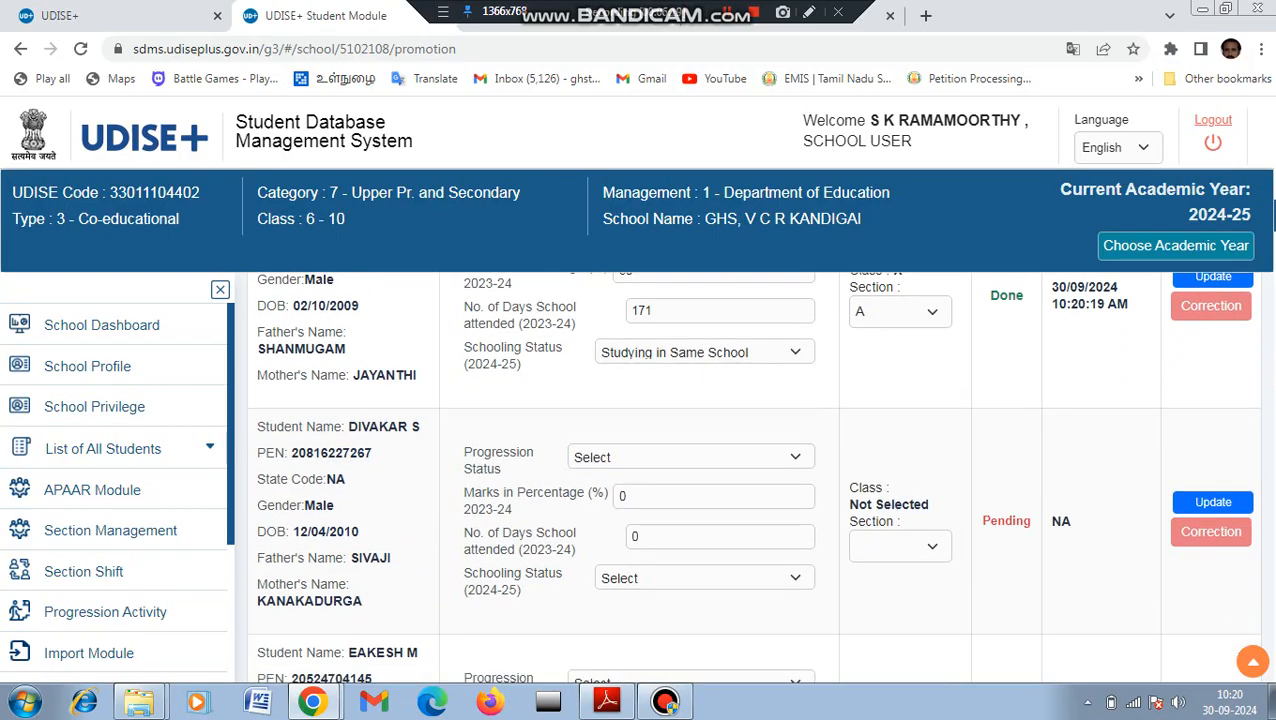
pyautogui.click(793, 462)
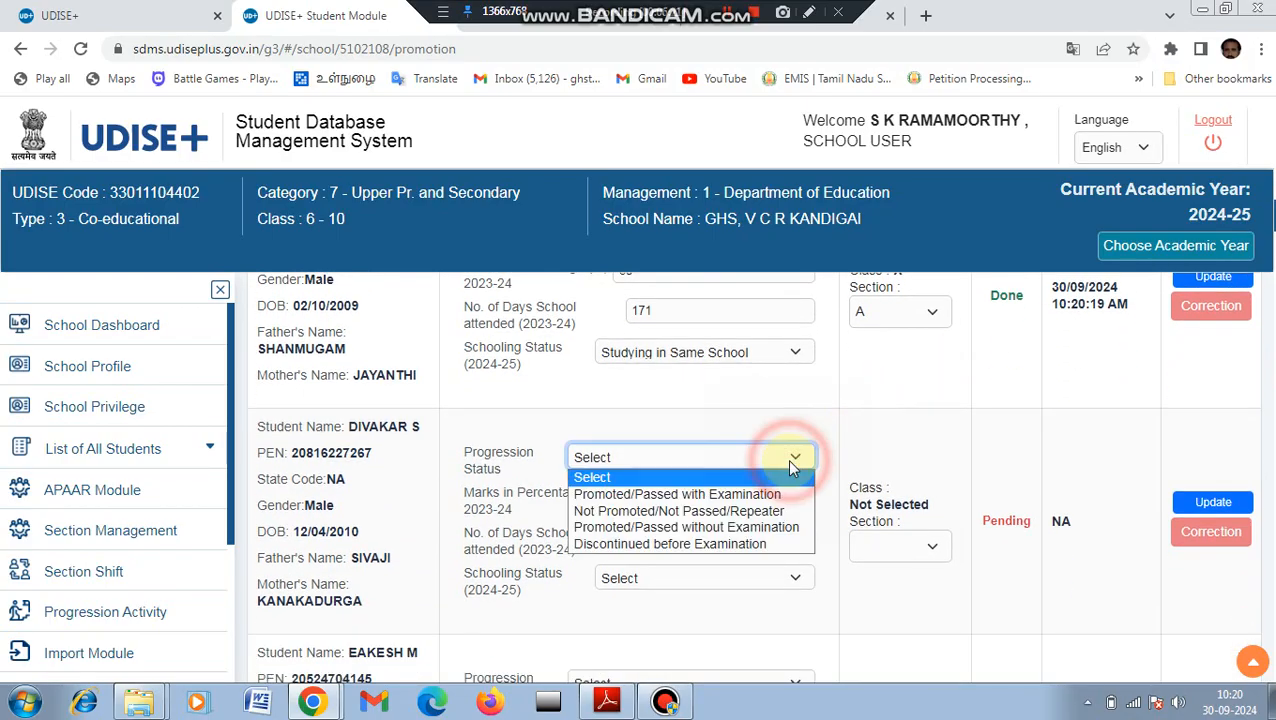
pyautogui.click(748, 495)
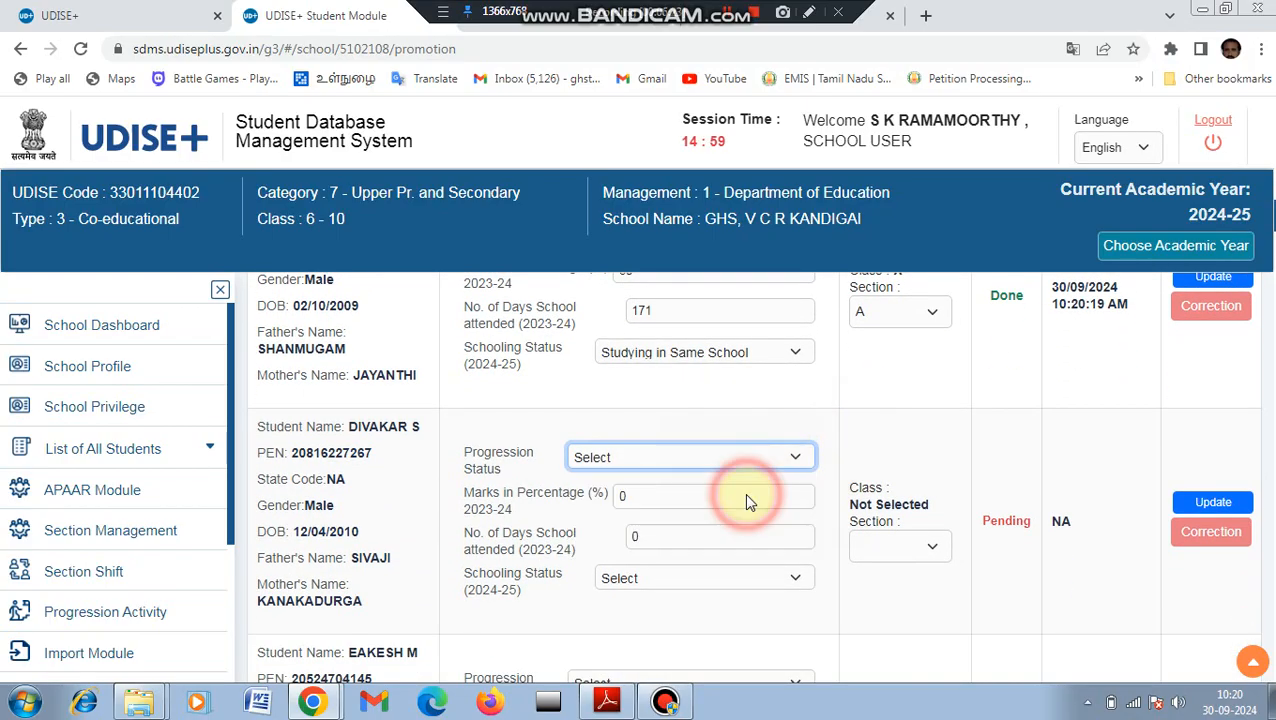
pyautogui.click(688, 503)
pyautogui.press('BackSpace')
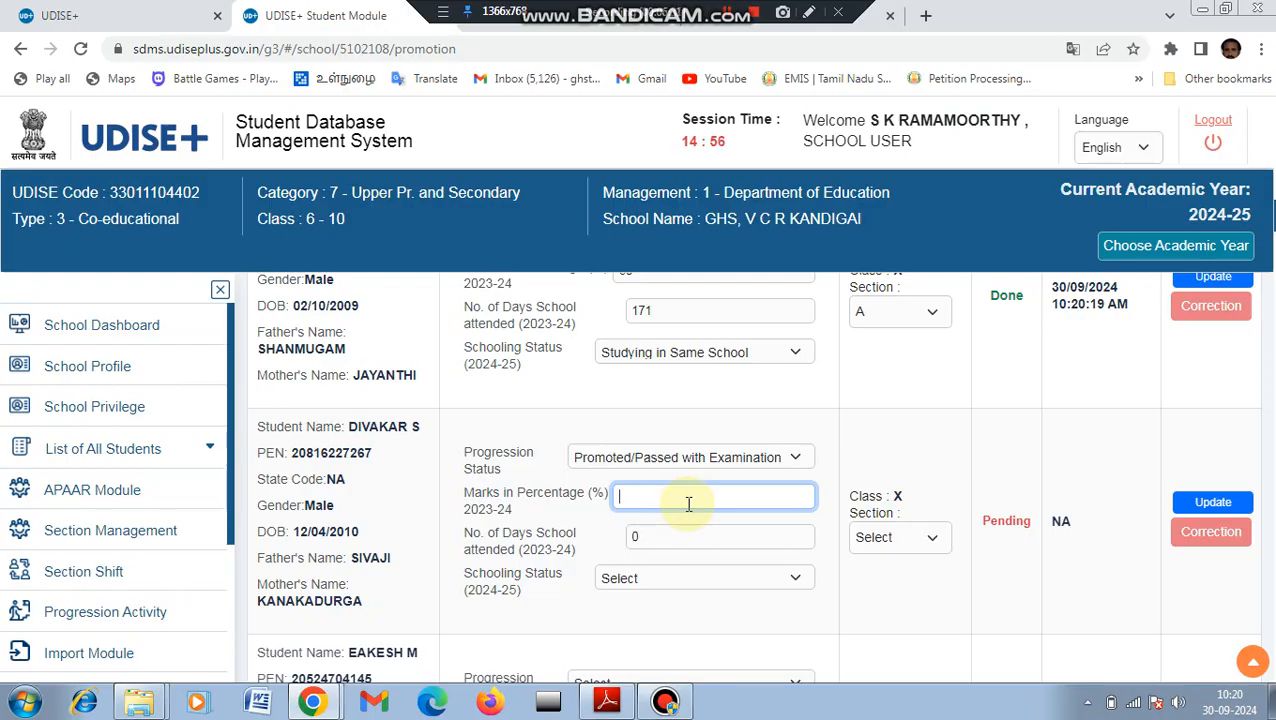
pyautogui.write('42')
# Step: Set the second same-named student's days attended in 2023-24 to 180 and the 2024-25 schooling status to Studying in Same School
pyautogui.click(677, 536)
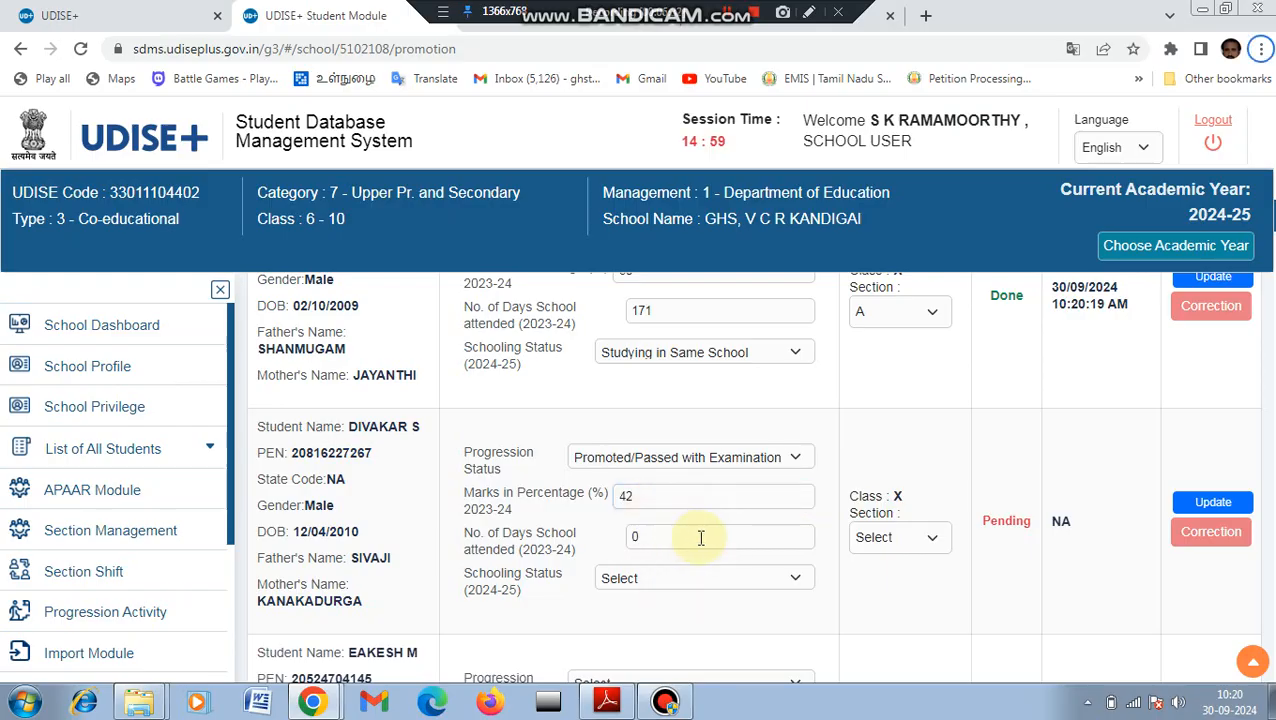
pyautogui.click(677, 537)
pyautogui.press('BackSpace')
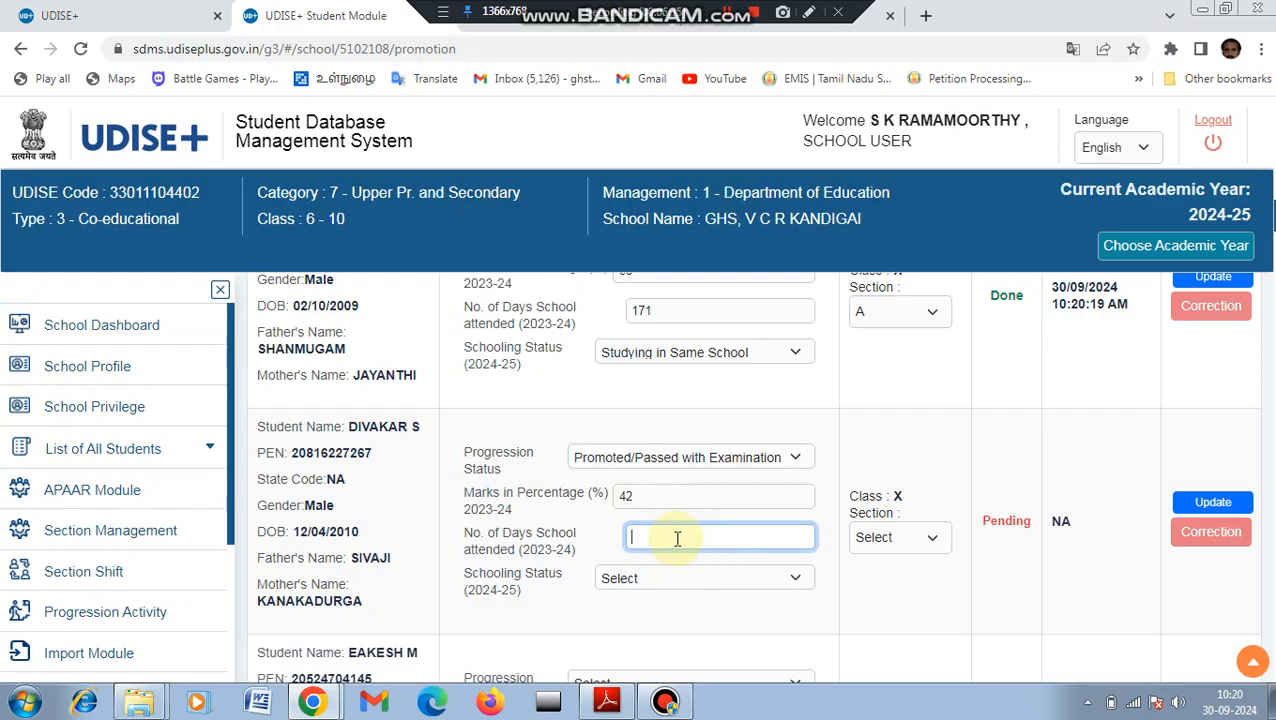
pyautogui.write('180')
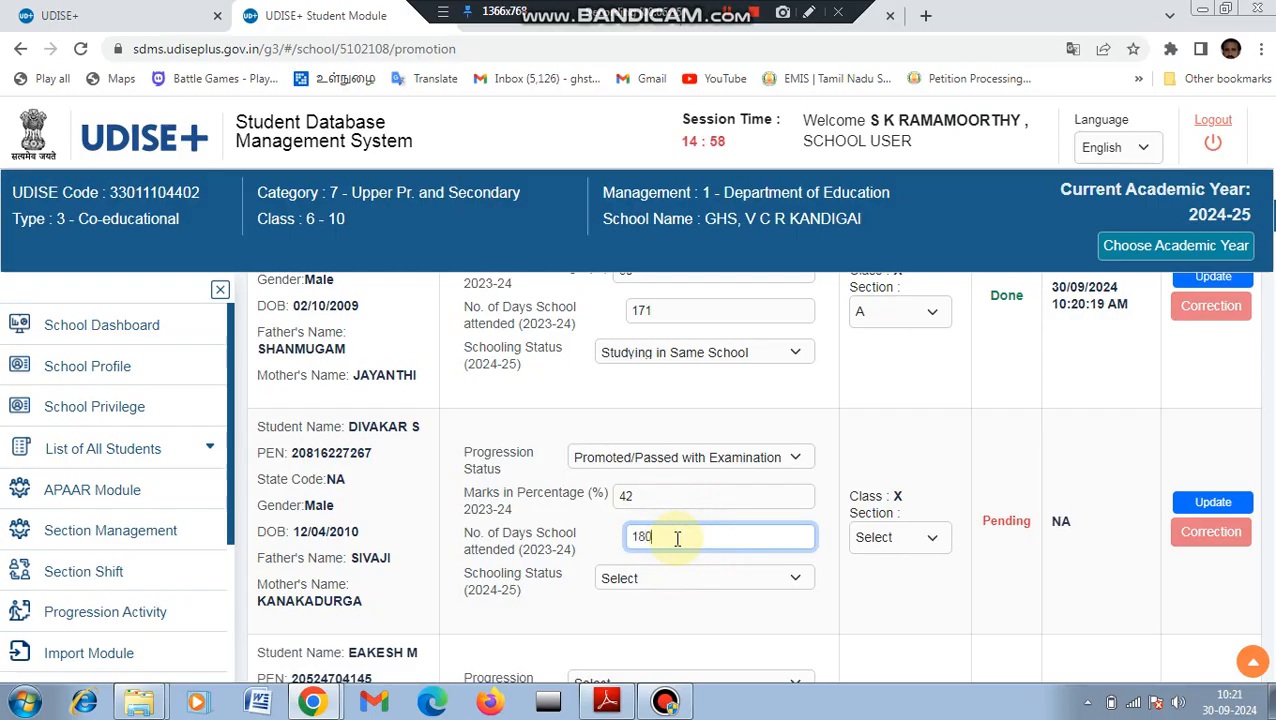
pyautogui.click(706, 578)
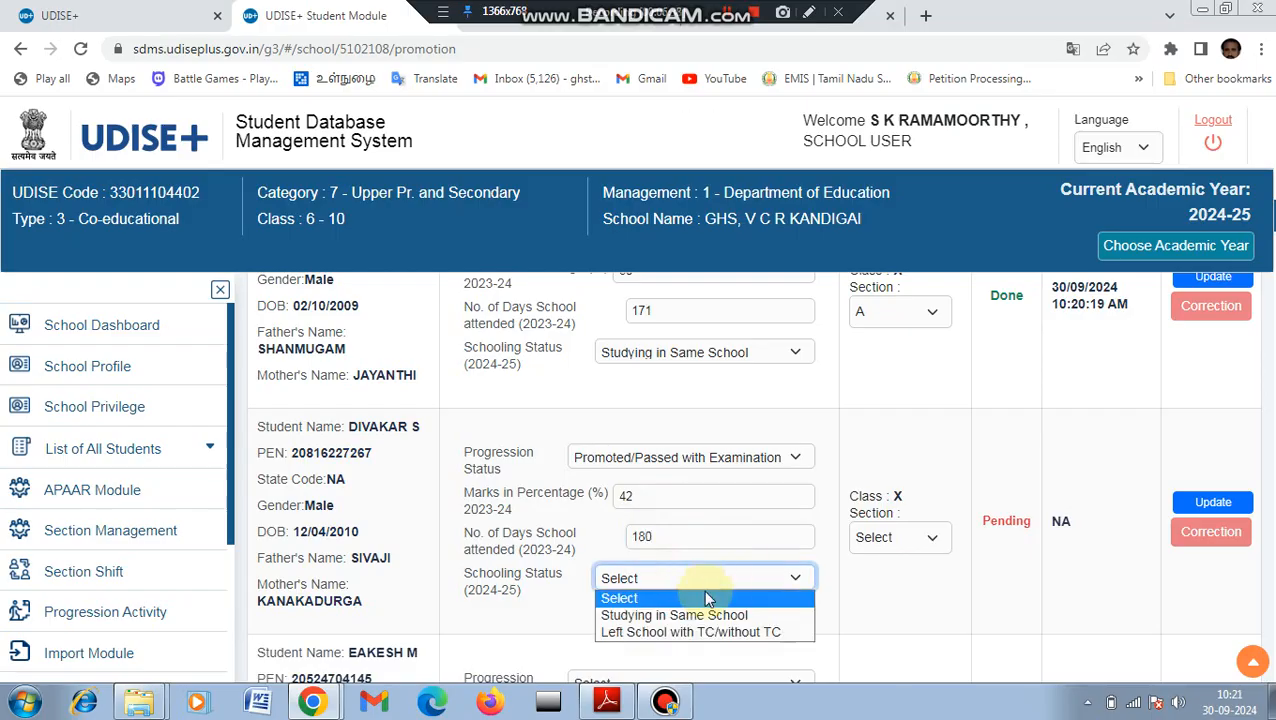
pyautogui.click(698, 614)
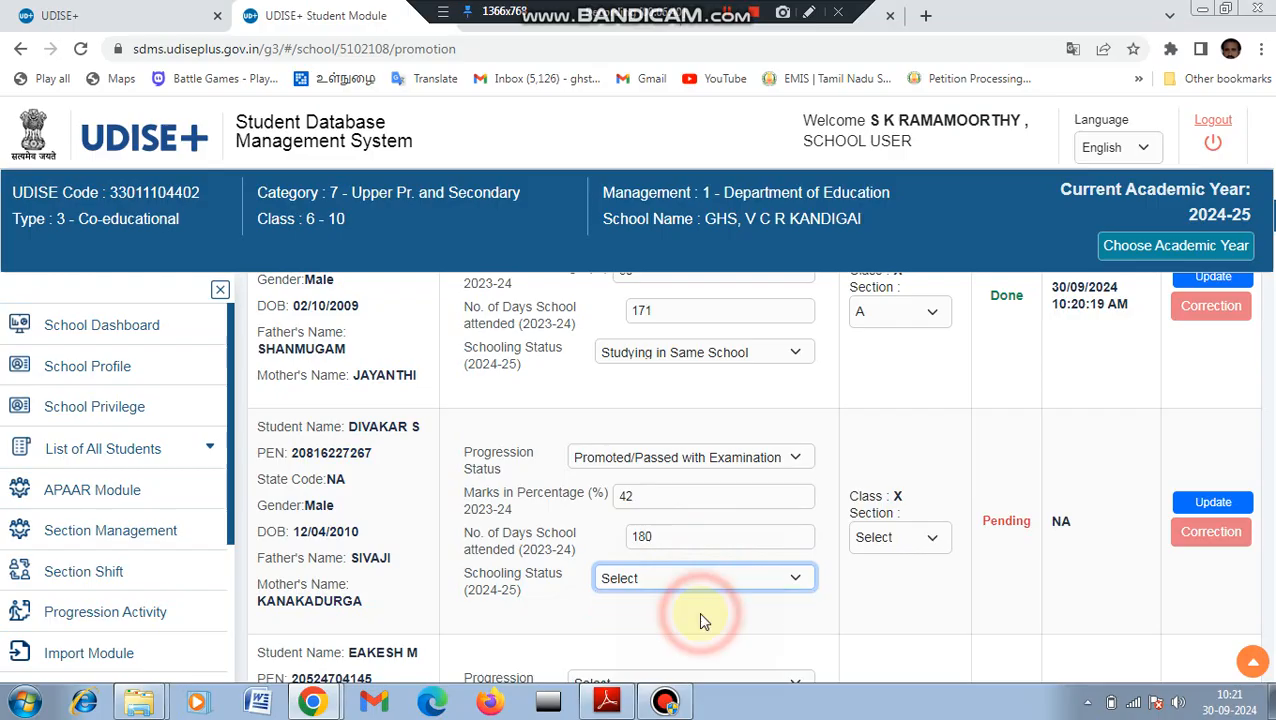
# Step: Assign the second same-named student to section A of class X, save the progression record and dismiss the message
pyautogui.click(925, 541)
pyautogui.click(900, 581)
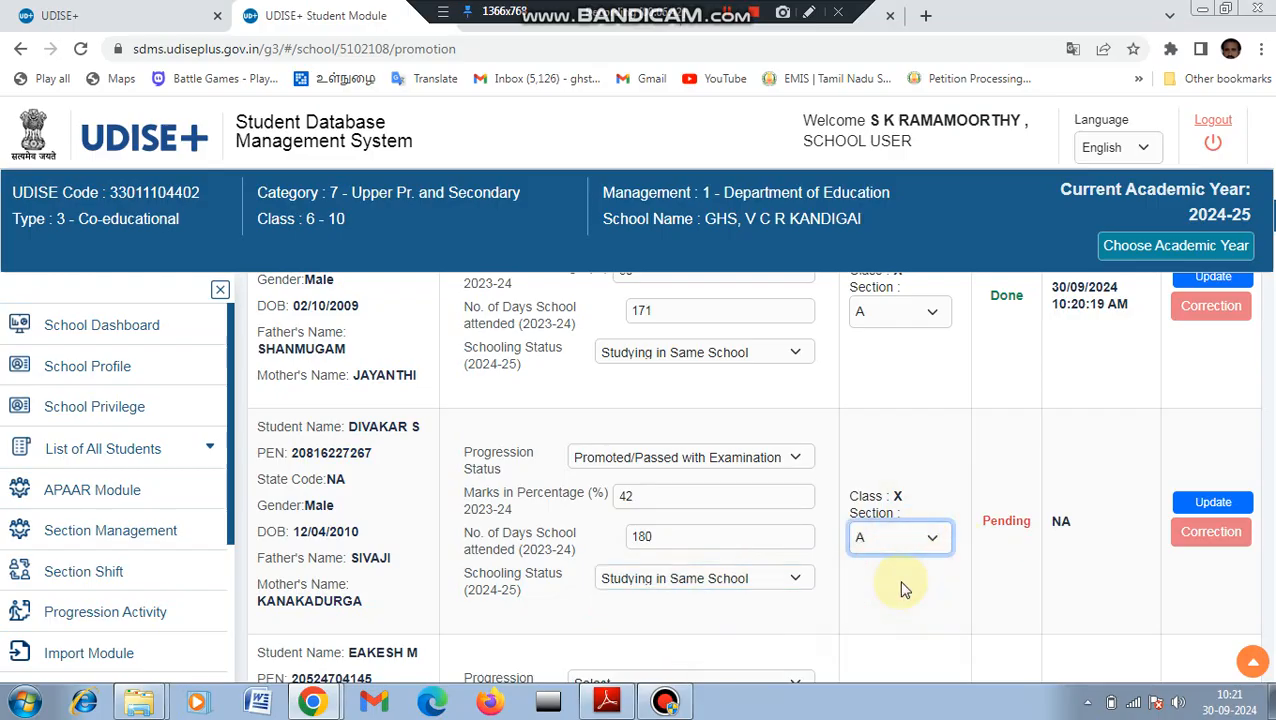
pyautogui.click(1214, 505)
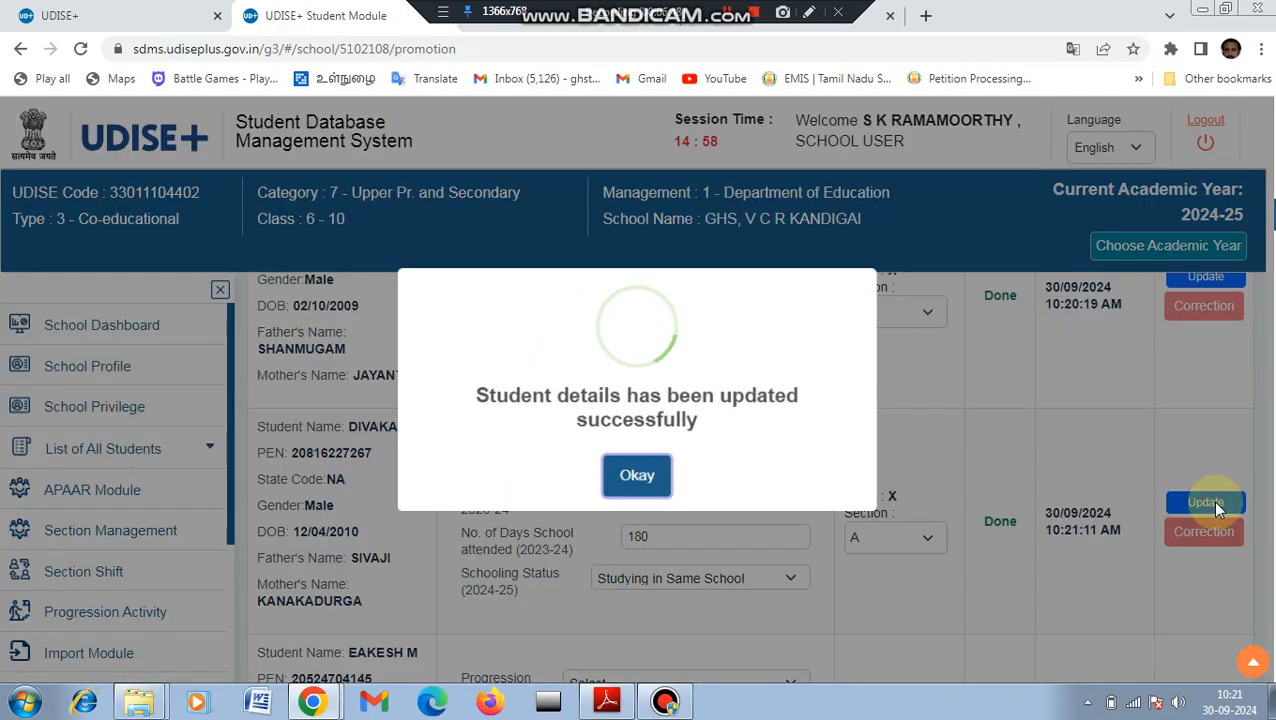
pyautogui.click(640, 476)
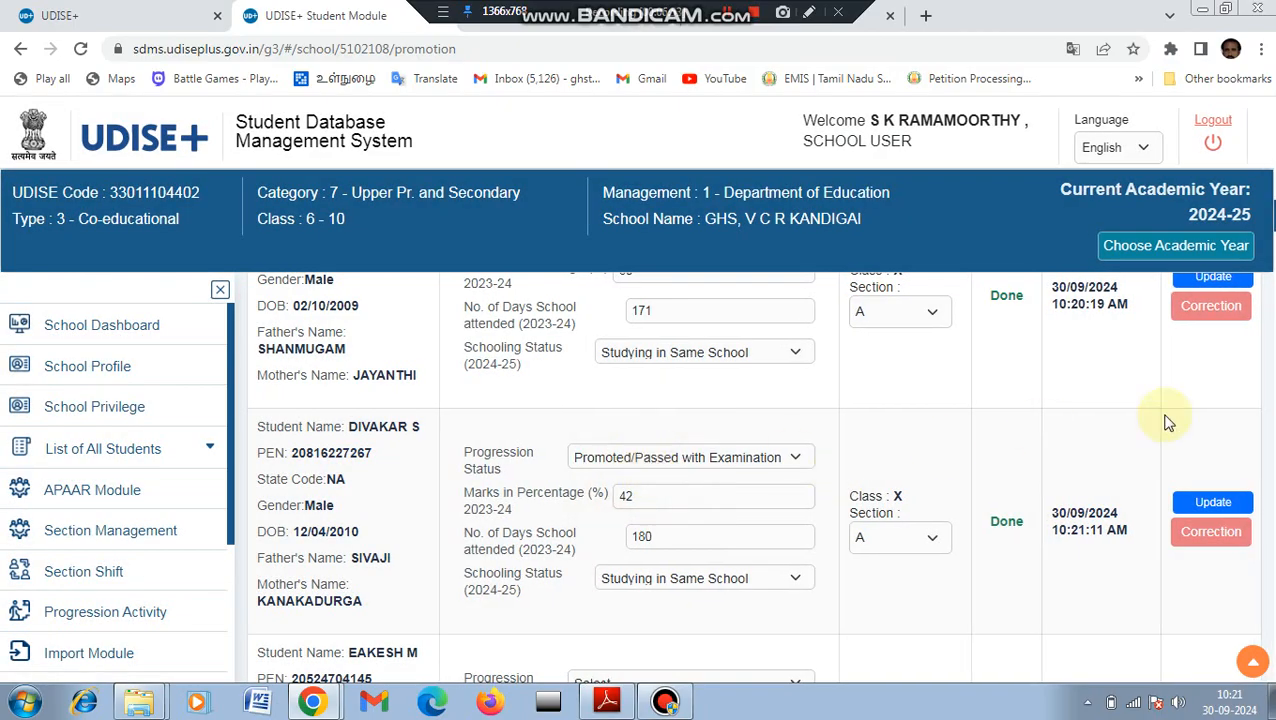
# Step: Correct the second same-named student's marks percentage to 43 and update the saved record, dismissing the message
pyautogui.moveTo(1273, 216)
pyautogui.mouseDown()
pyautogui.moveTo(1273, 384)
pyautogui.moveTo(1273, 196)
pyautogui.mouseUp()
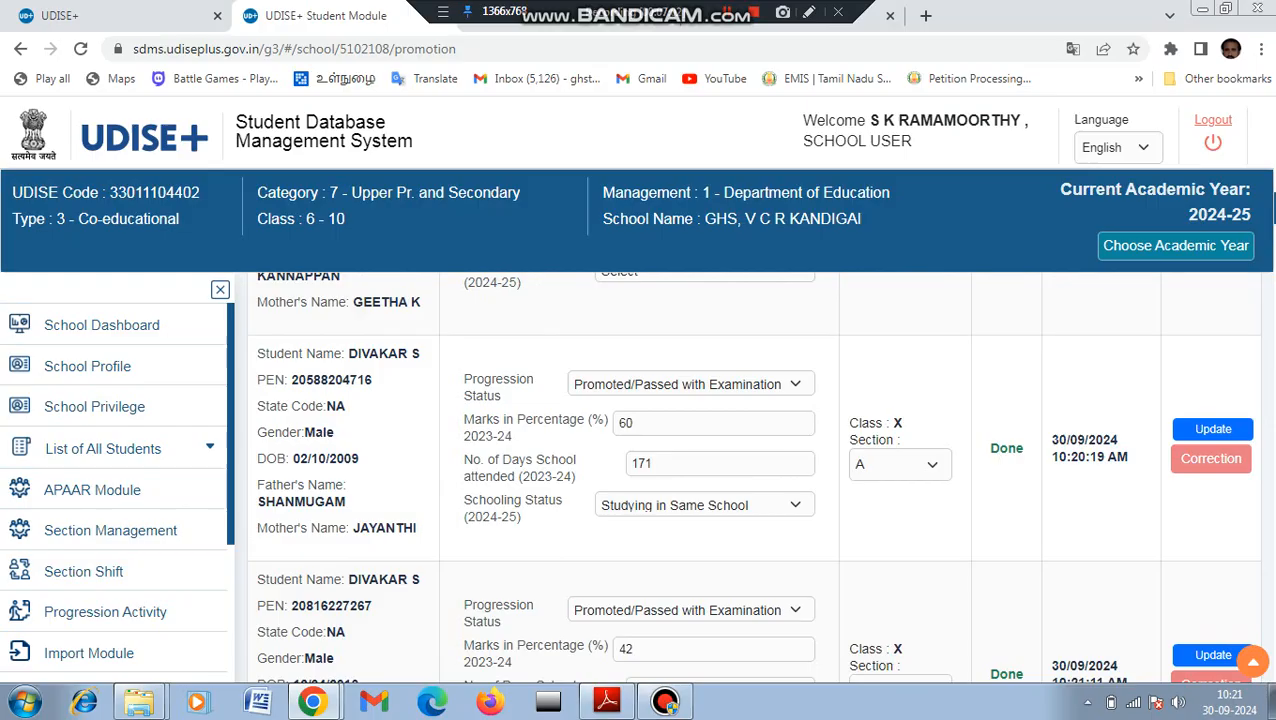
pyautogui.moveTo(1273, 196); pyautogui.dragTo(1273, 222)
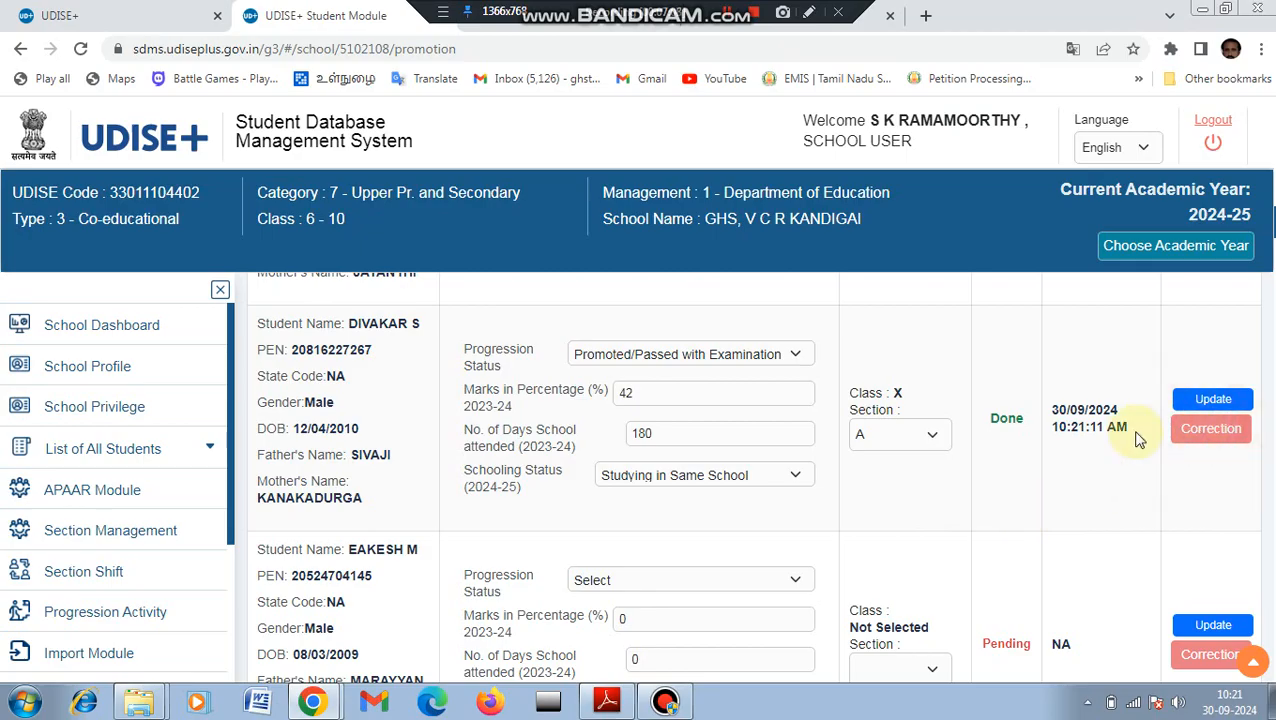
pyautogui.click(680, 403)
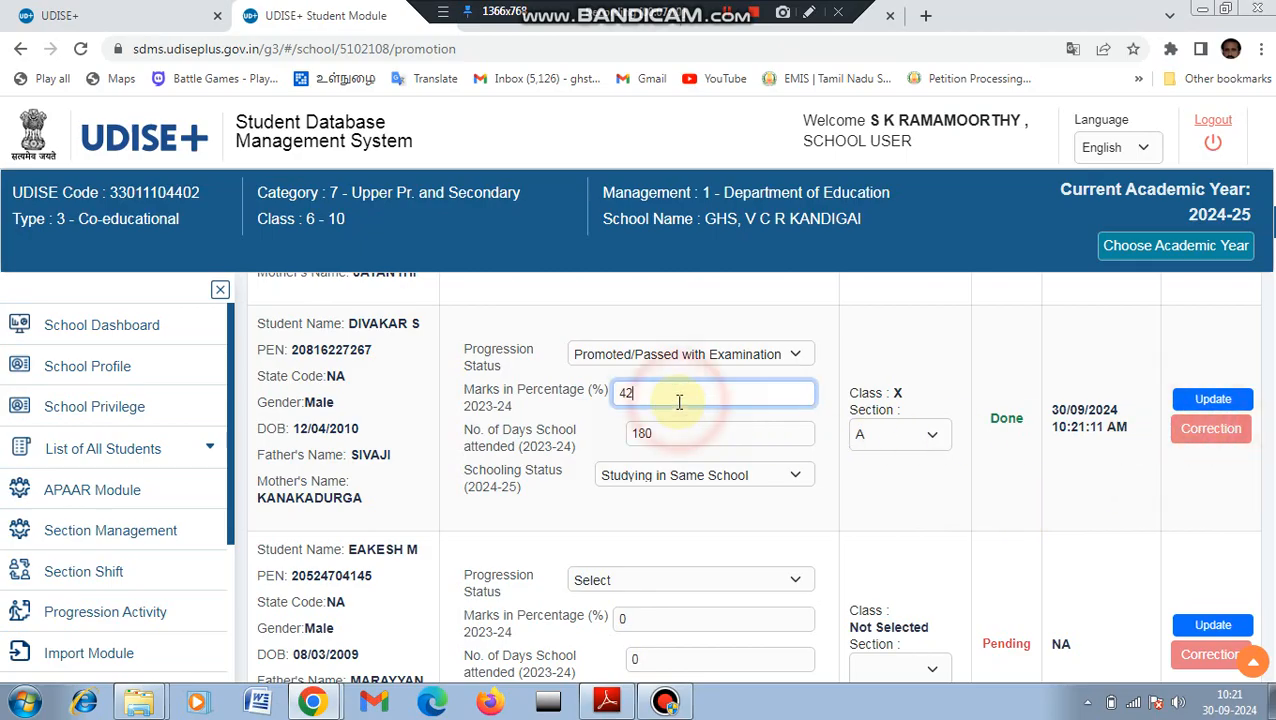
pyautogui.press('BackSpace')
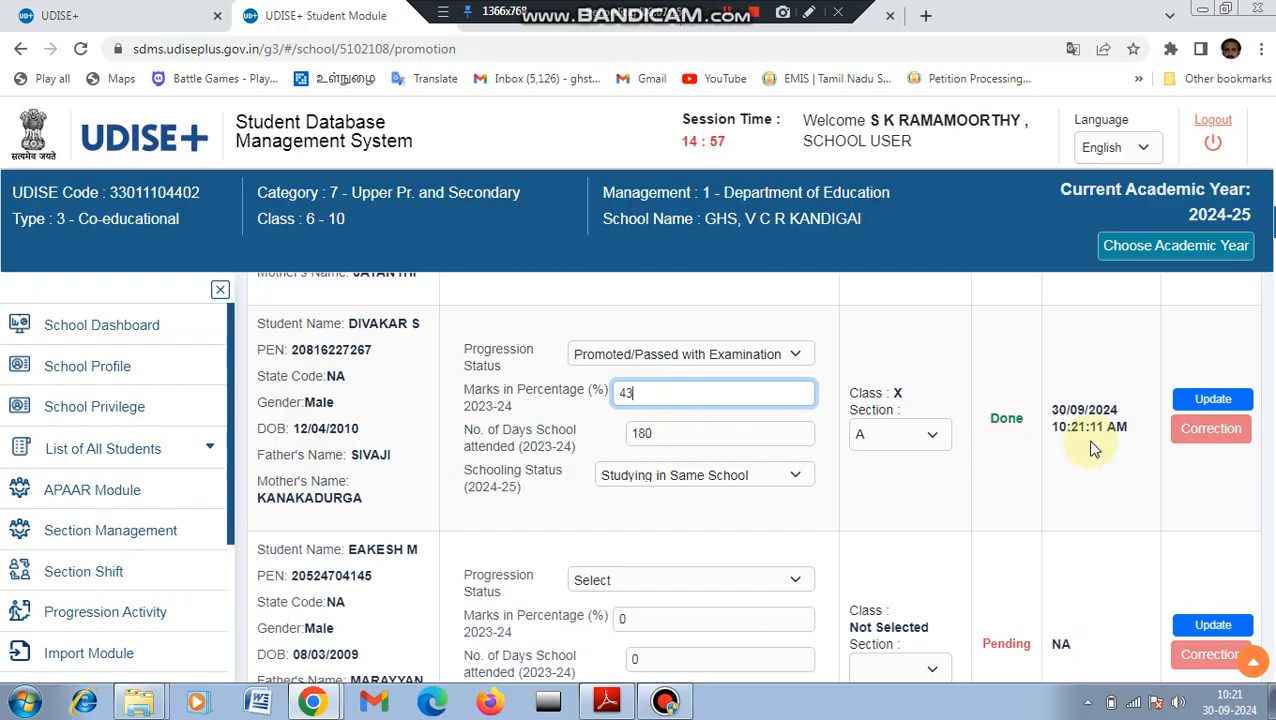
pyautogui.click(1201, 405)
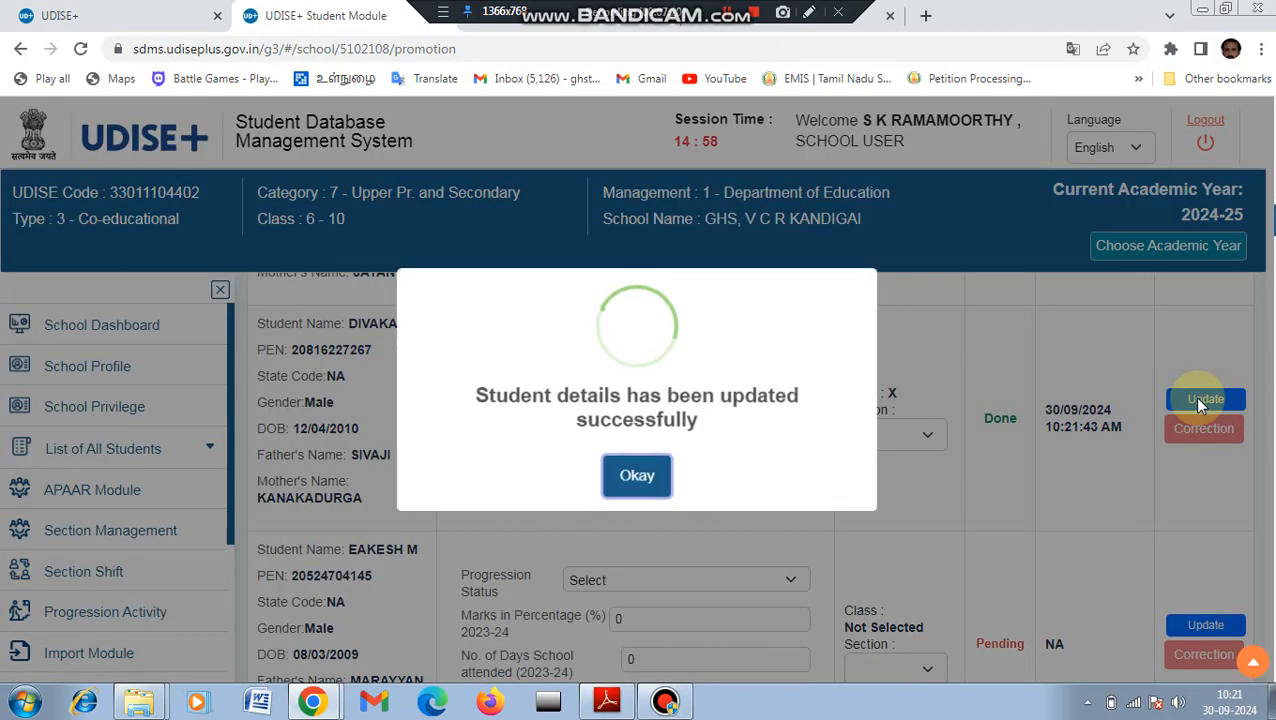
pyautogui.click(636, 477)
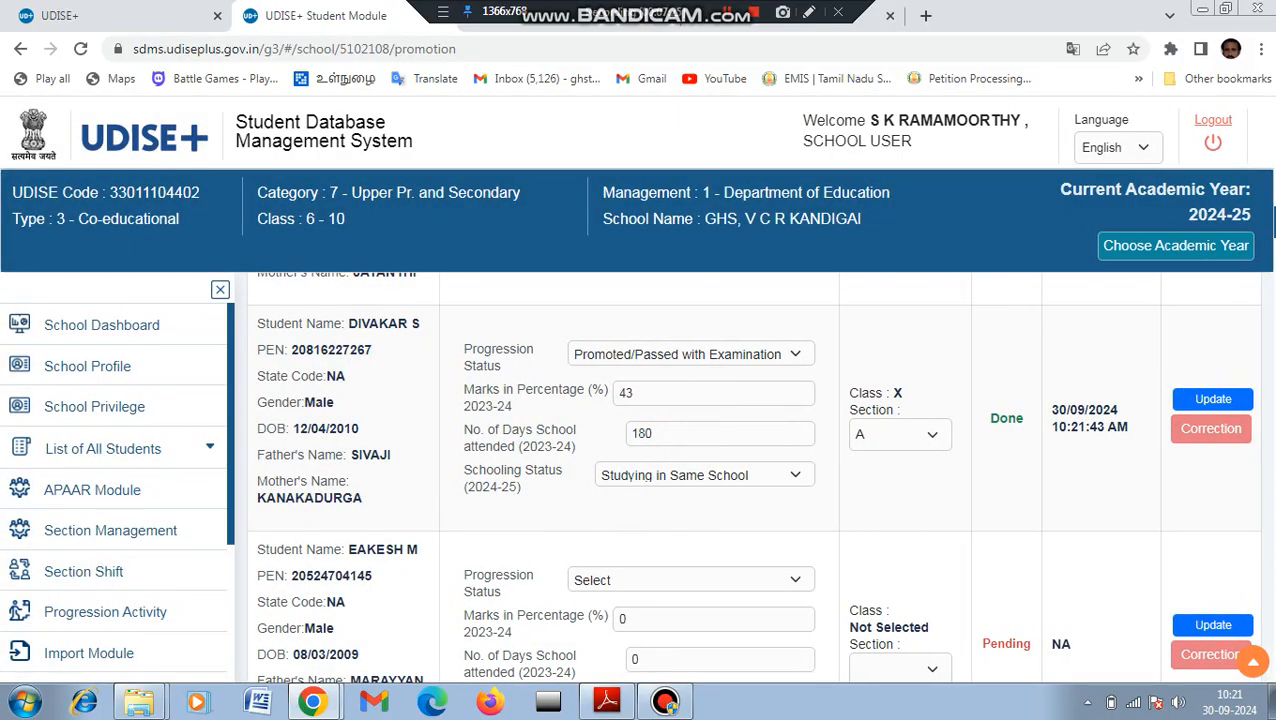
# Step: Review the remaining students' progression records down to the Finalize option at the end of the list
pyautogui.scroll(-10, 636, 477)
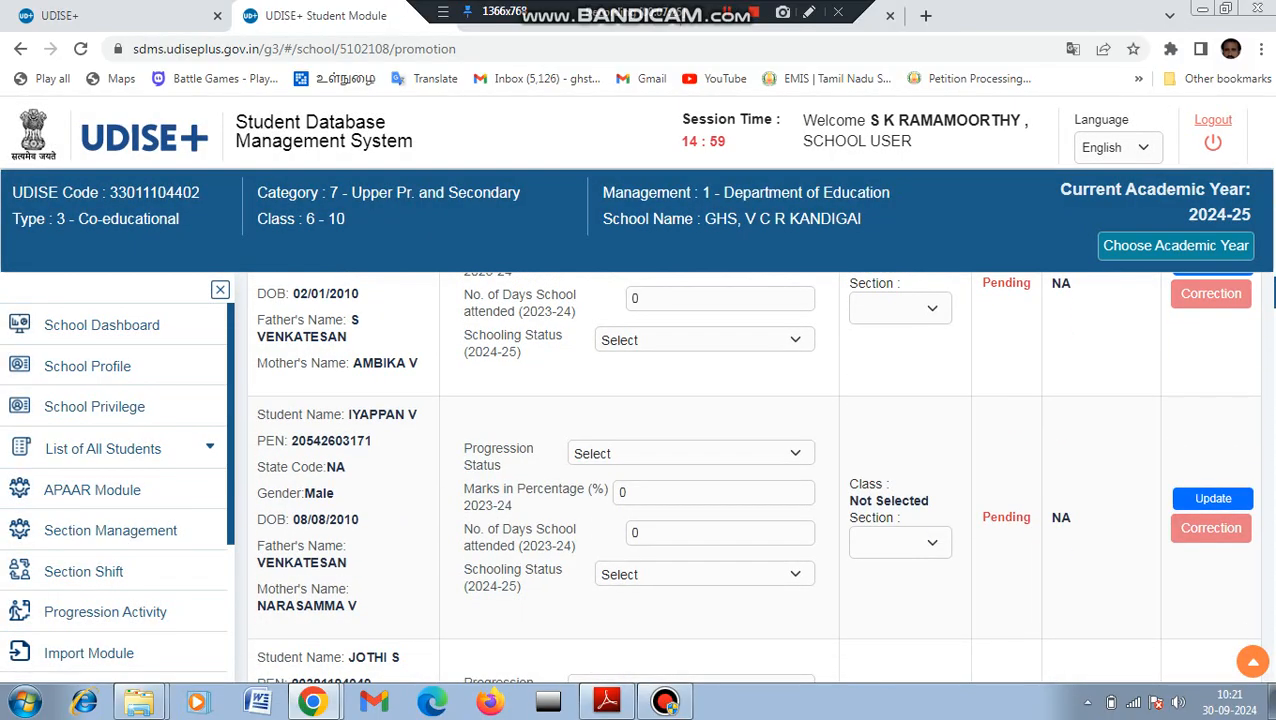
pyautogui.scroll(-10, 745, 476)
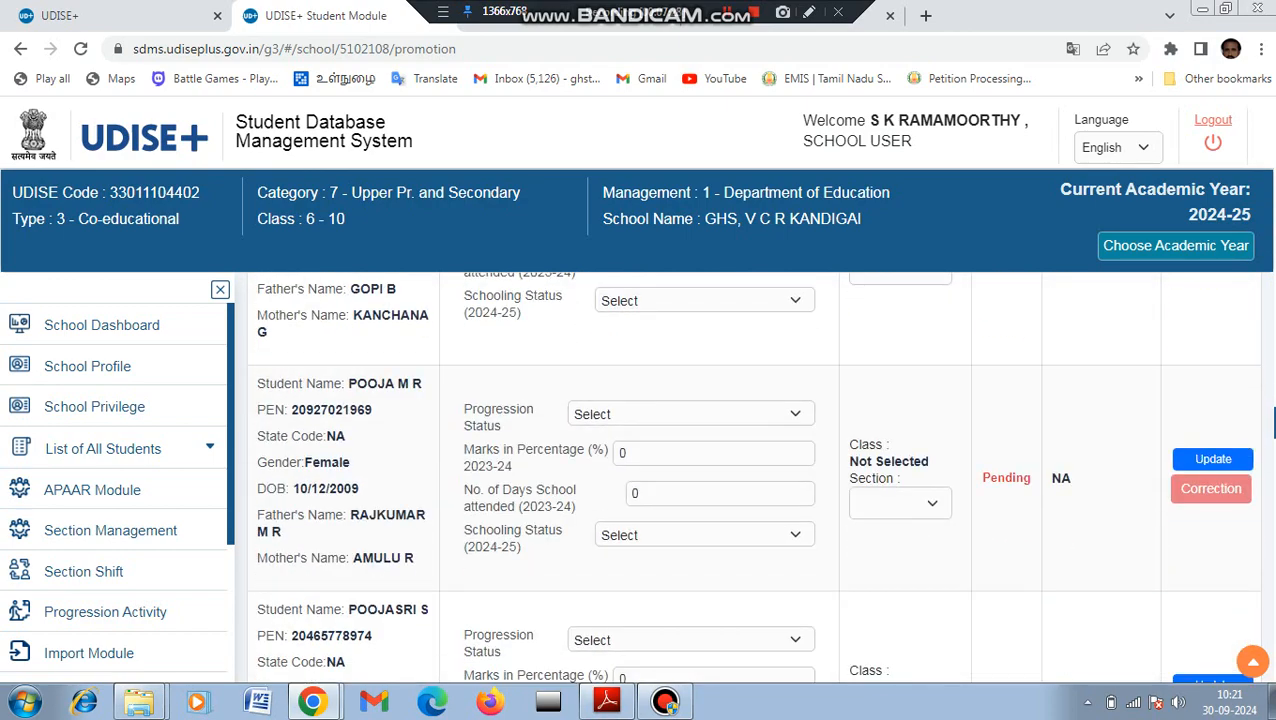
pyautogui.scroll(-10, 745, 476)
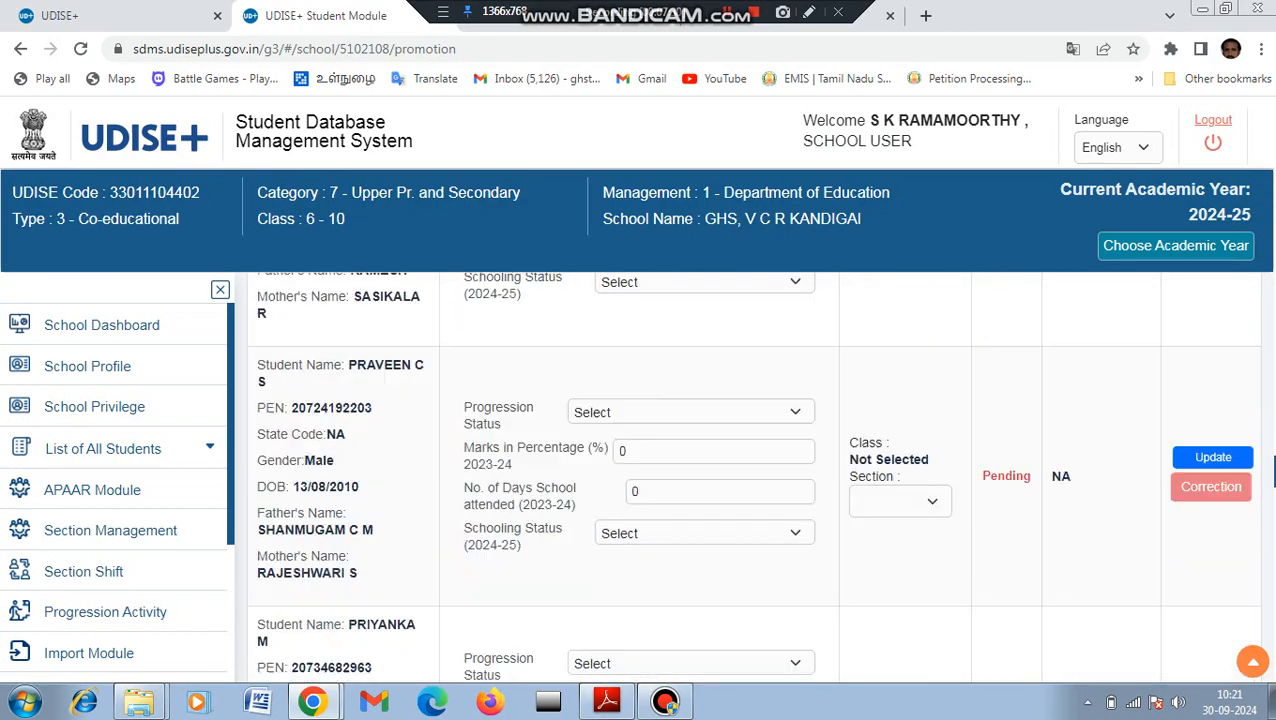
pyautogui.scroll(-10, 745, 476)
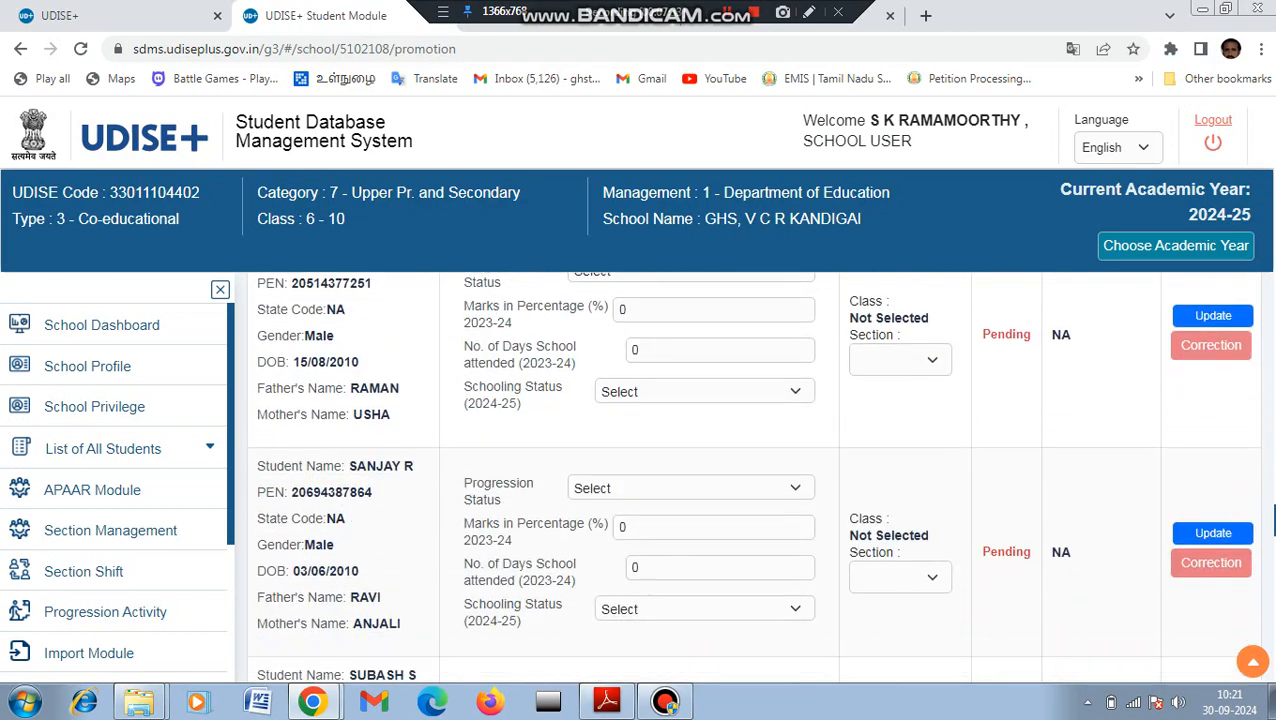
pyautogui.scroll(-10, 745, 476)
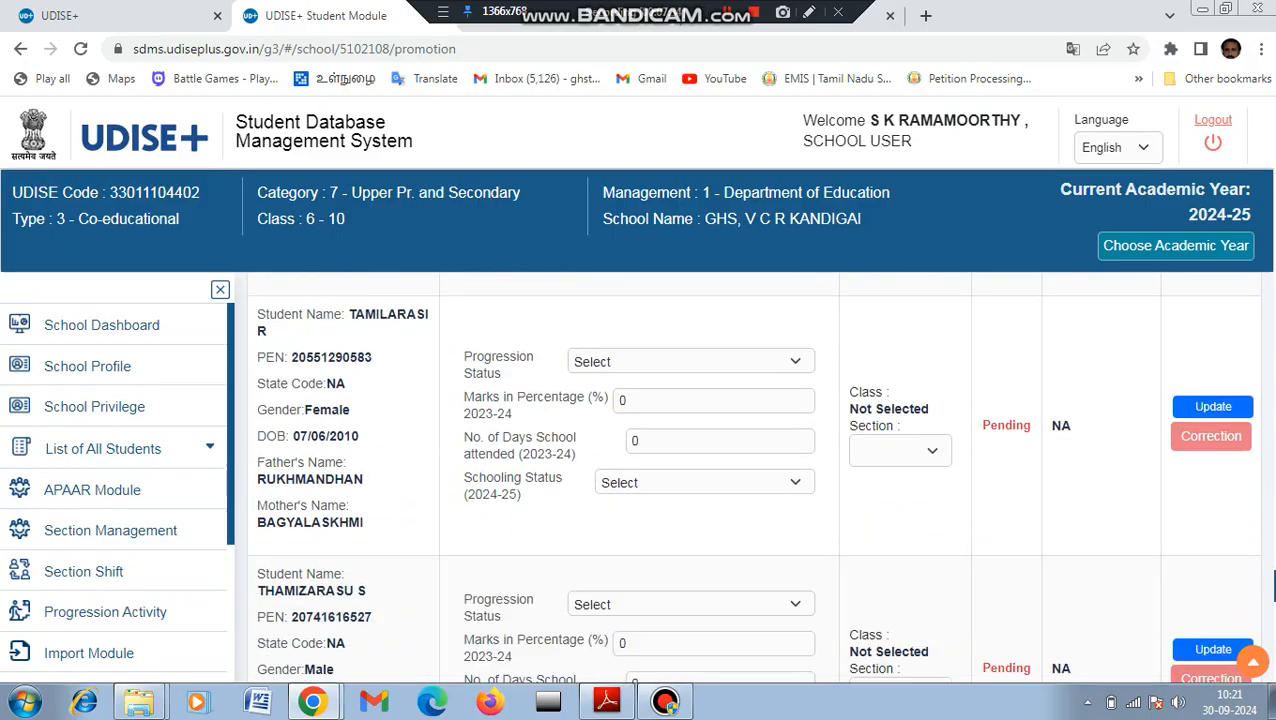
pyautogui.scroll(-10, 745, 476)
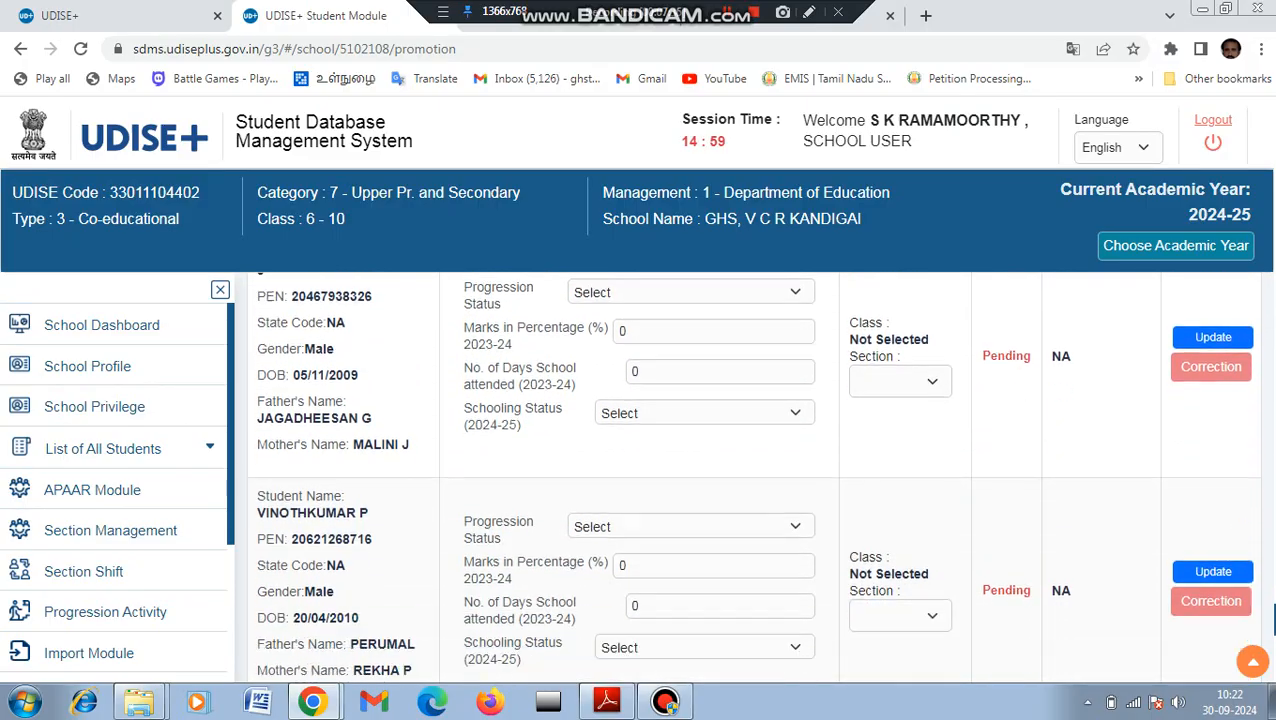
pyautogui.scroll(-10, 745, 476)
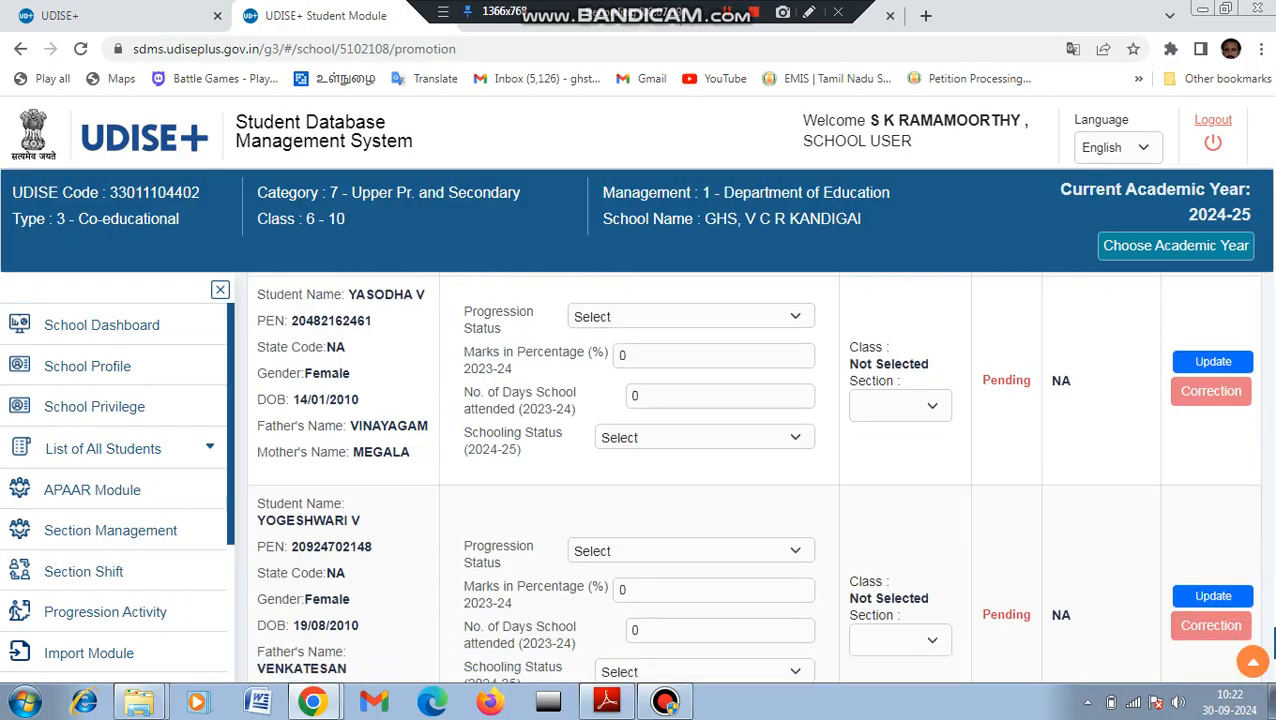
pyautogui.scroll(-3, 745, 476)
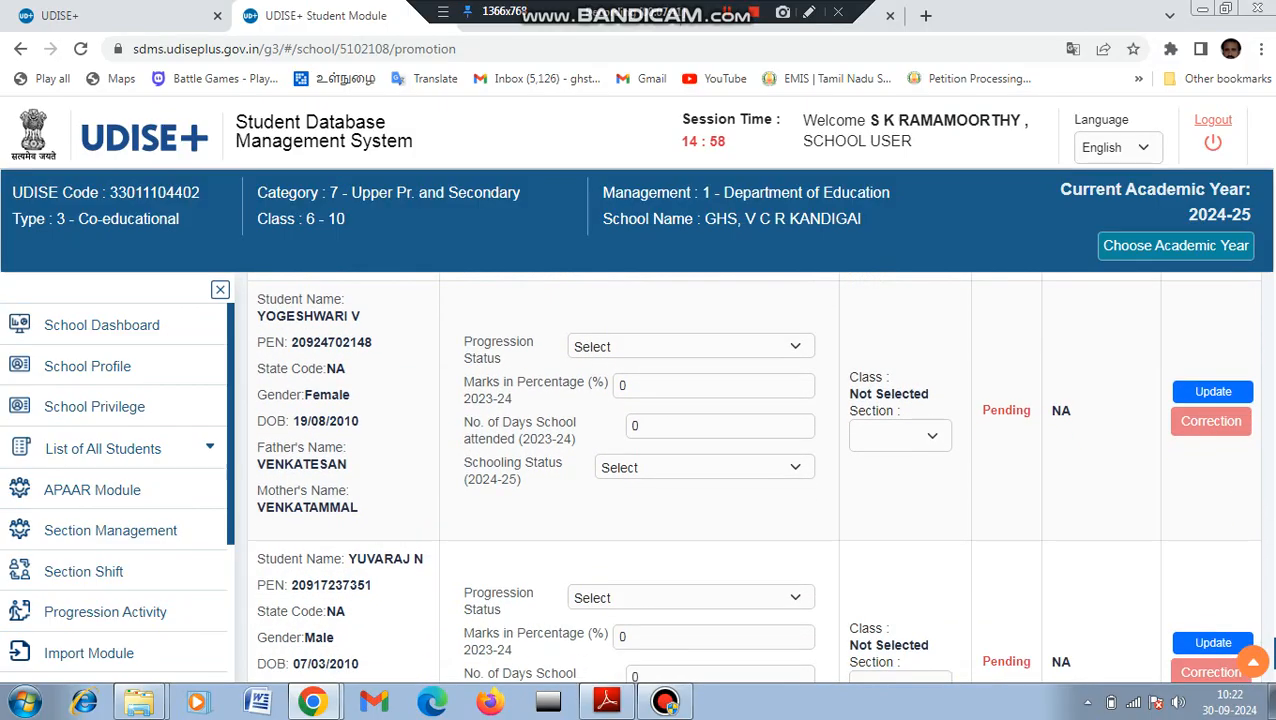
pyautogui.scroll(-3, 752, 476)
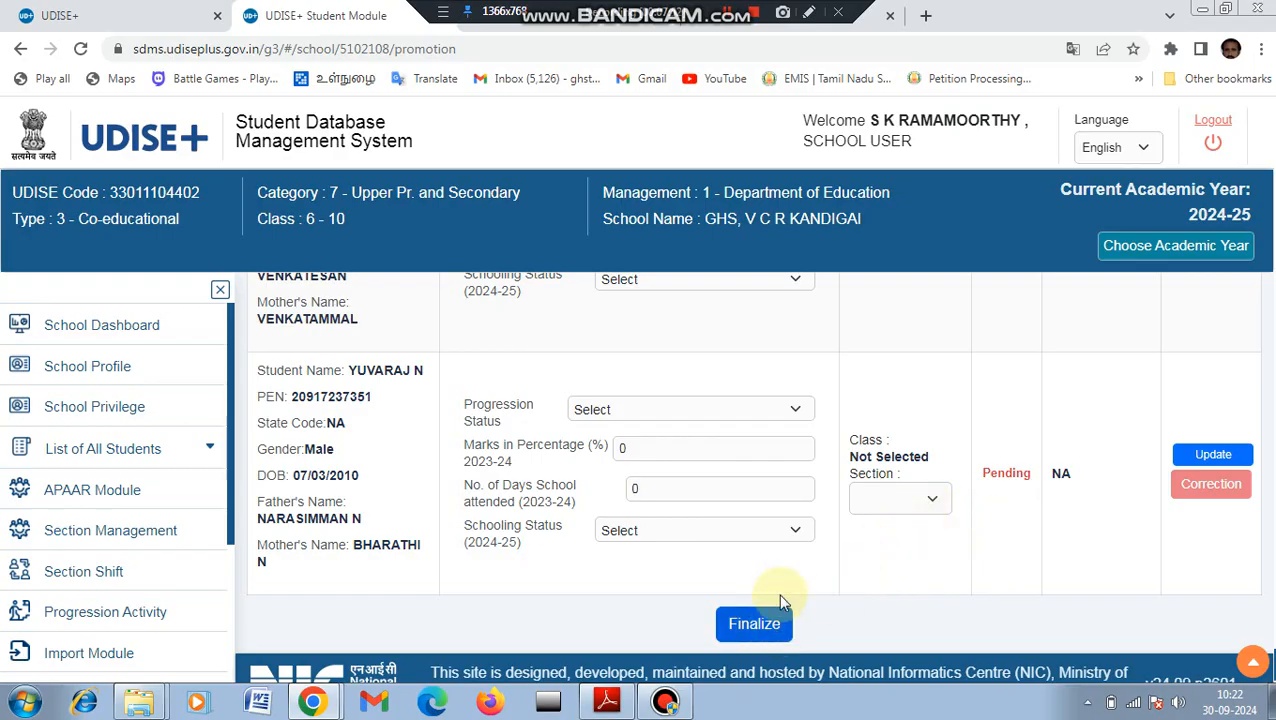
pyautogui.click(786, 410)
pyautogui.click(760, 444)
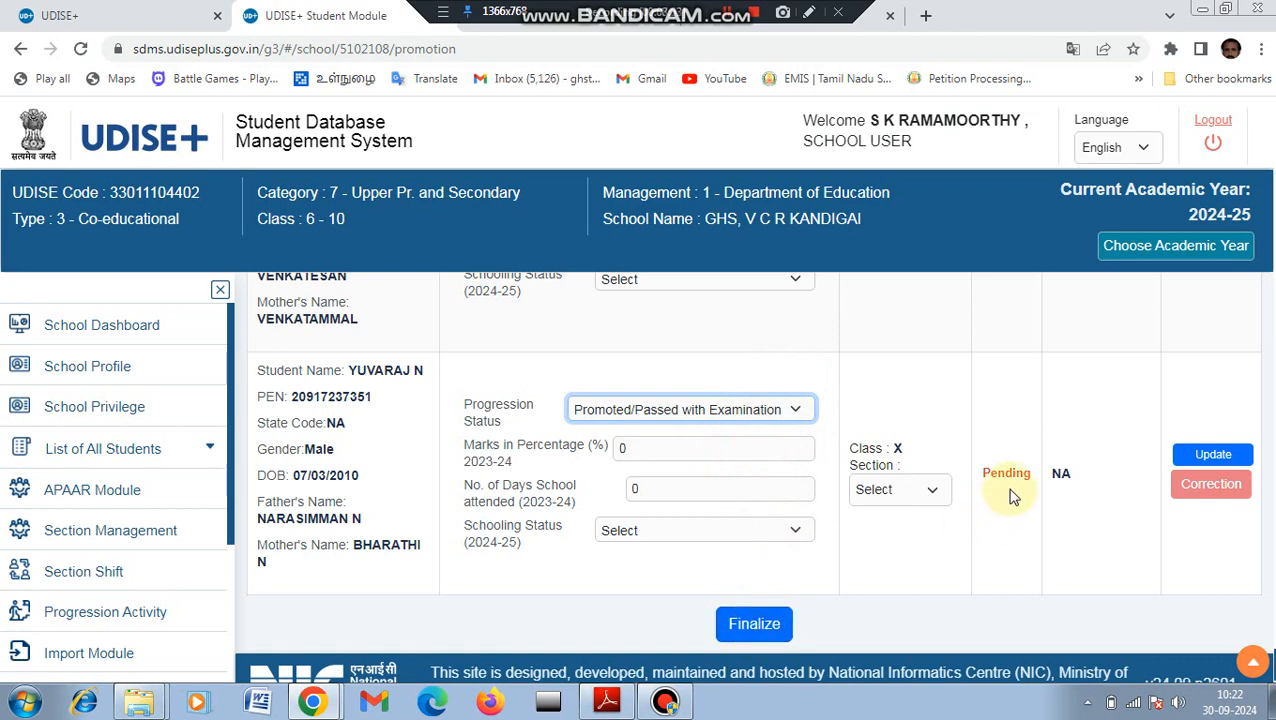
pyautogui.click(797, 410)
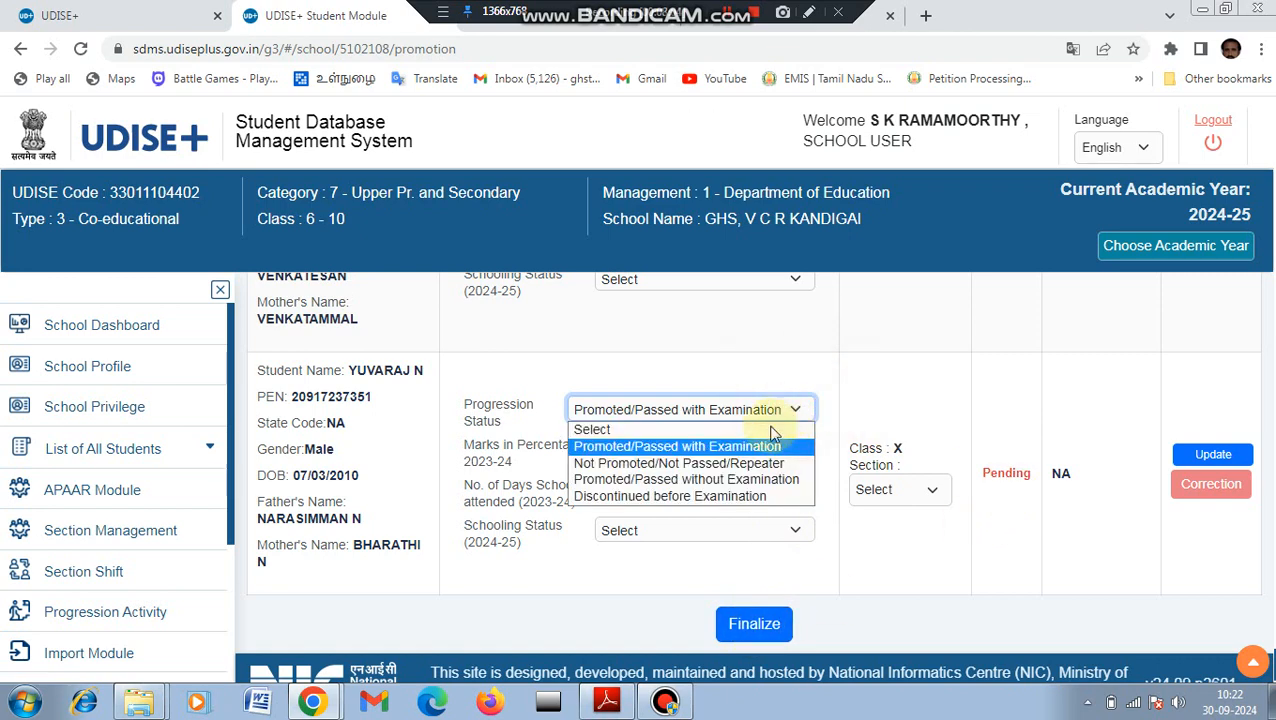
pyautogui.click(775, 429)
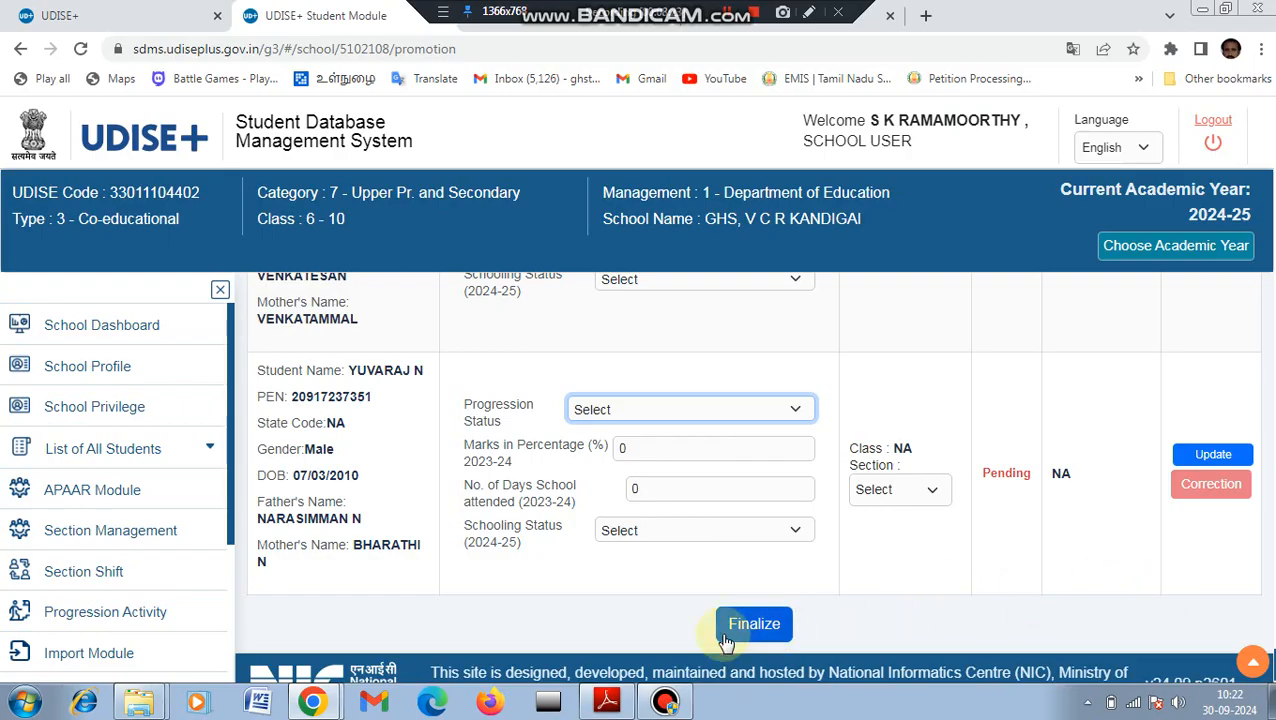
pyautogui.scroll(-10, 1217, 545)
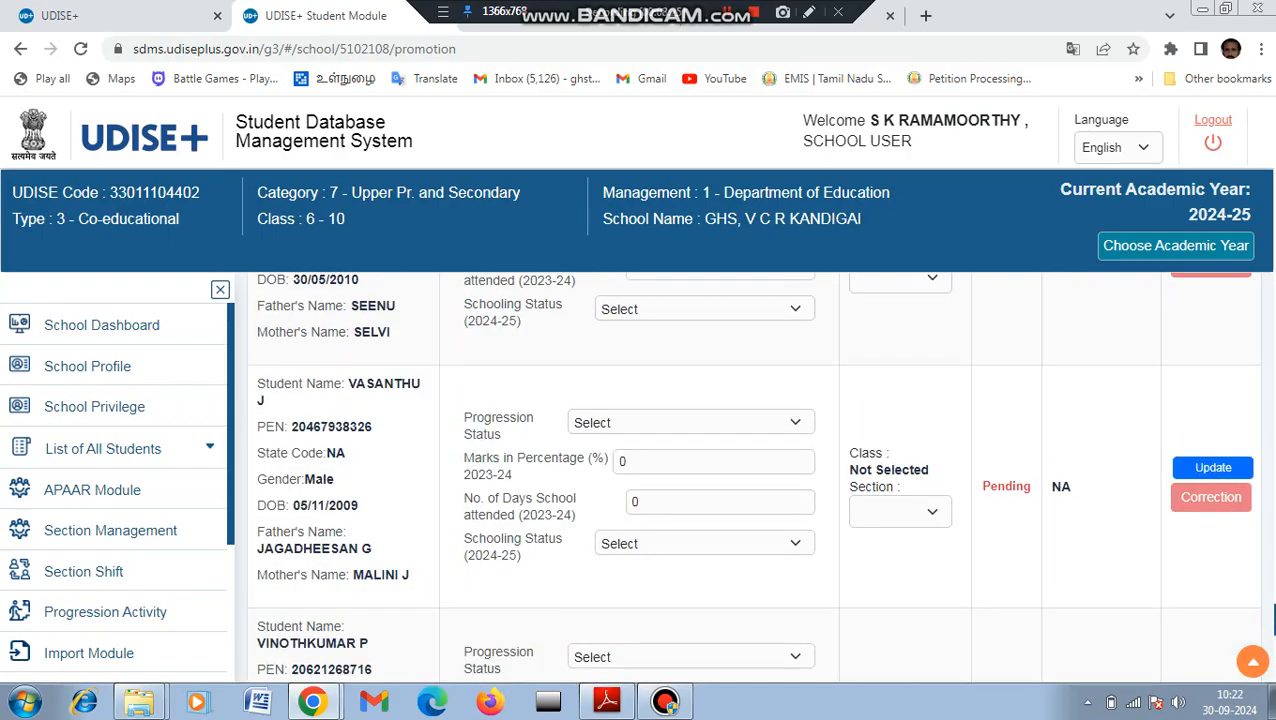
pyautogui.scroll(15, 750, 475)
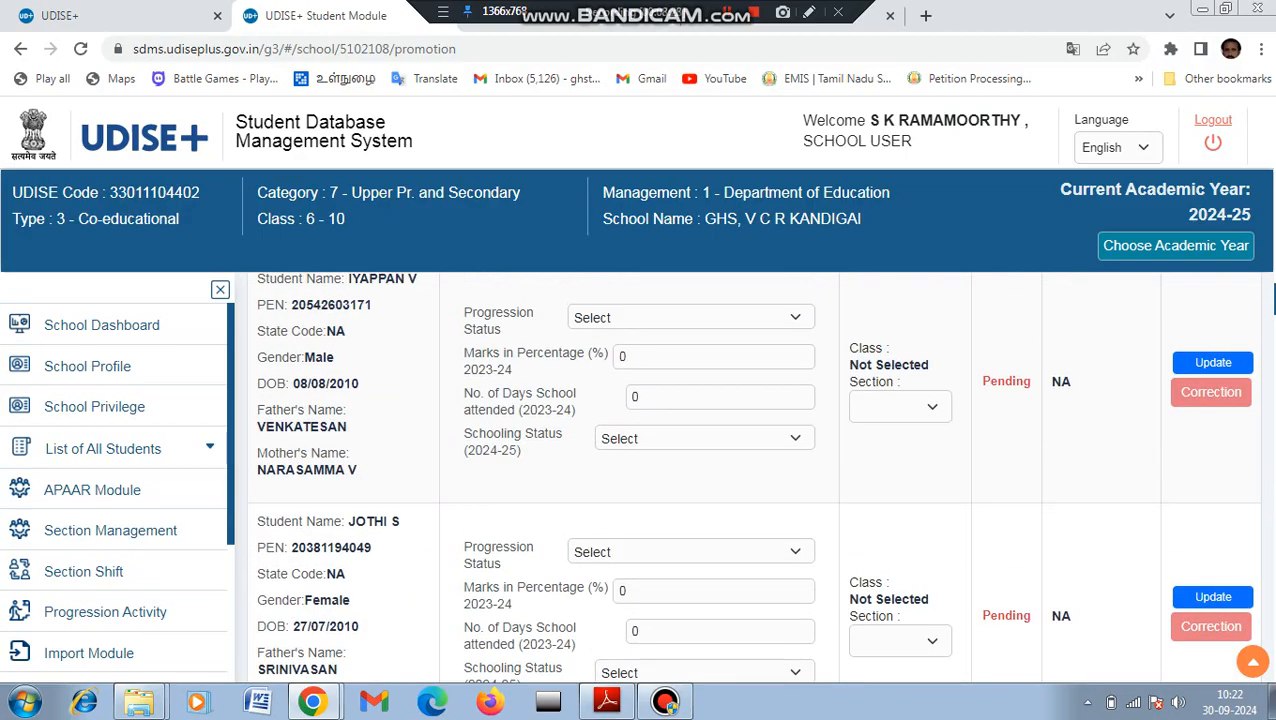
# Step: Review the class IX, section A progression records and their statuses back up to the first student in the list
pyautogui.scroll(2, 750, 476)
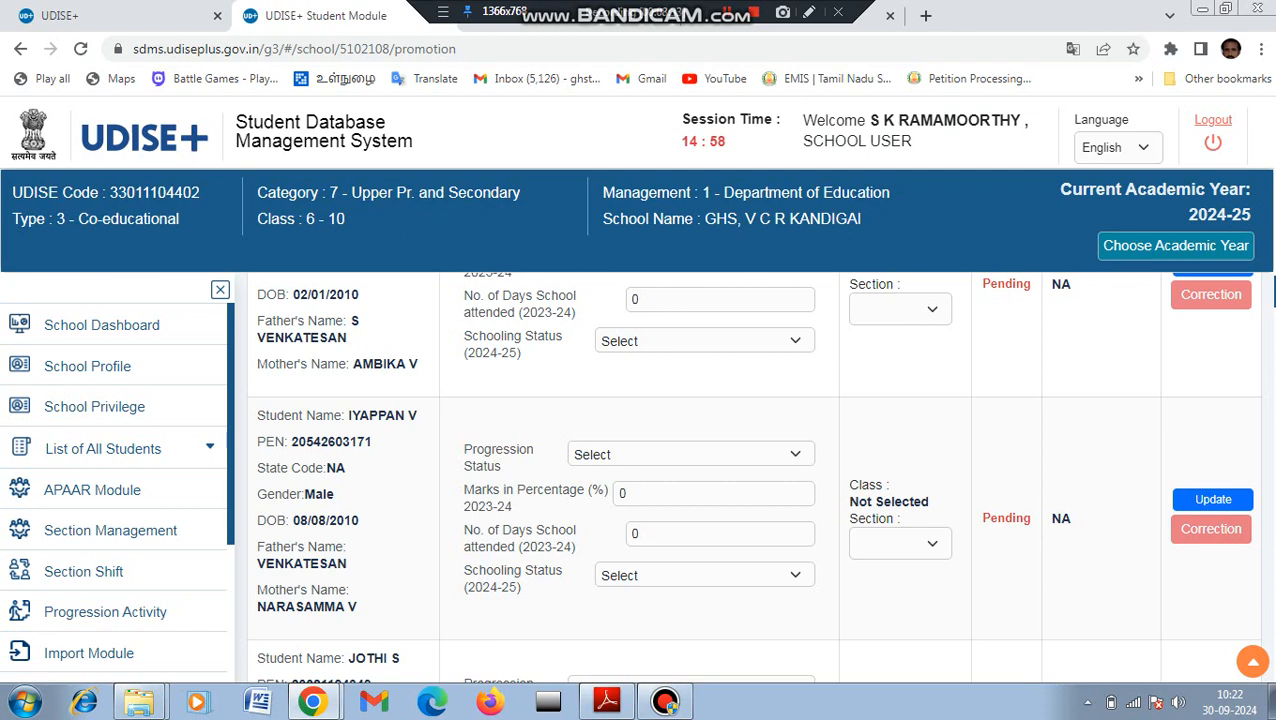
pyautogui.scroll(6, 750, 476)
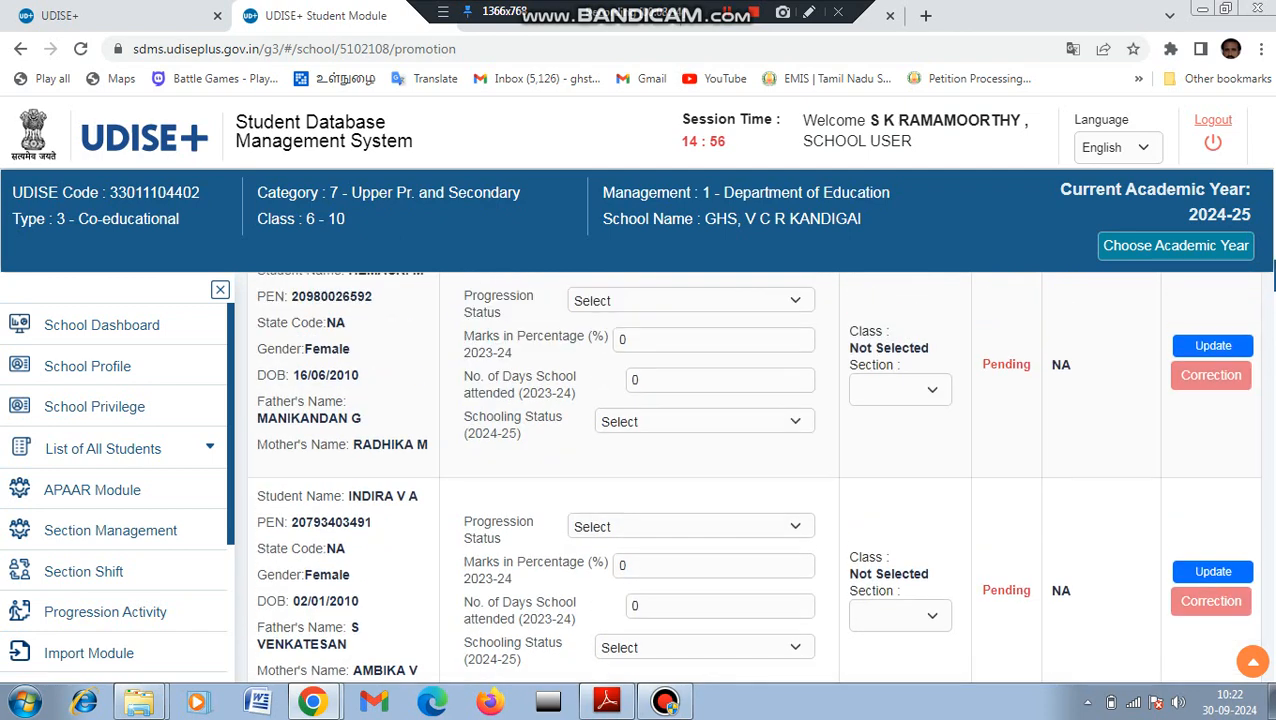
pyautogui.scroll(7, 750, 476)
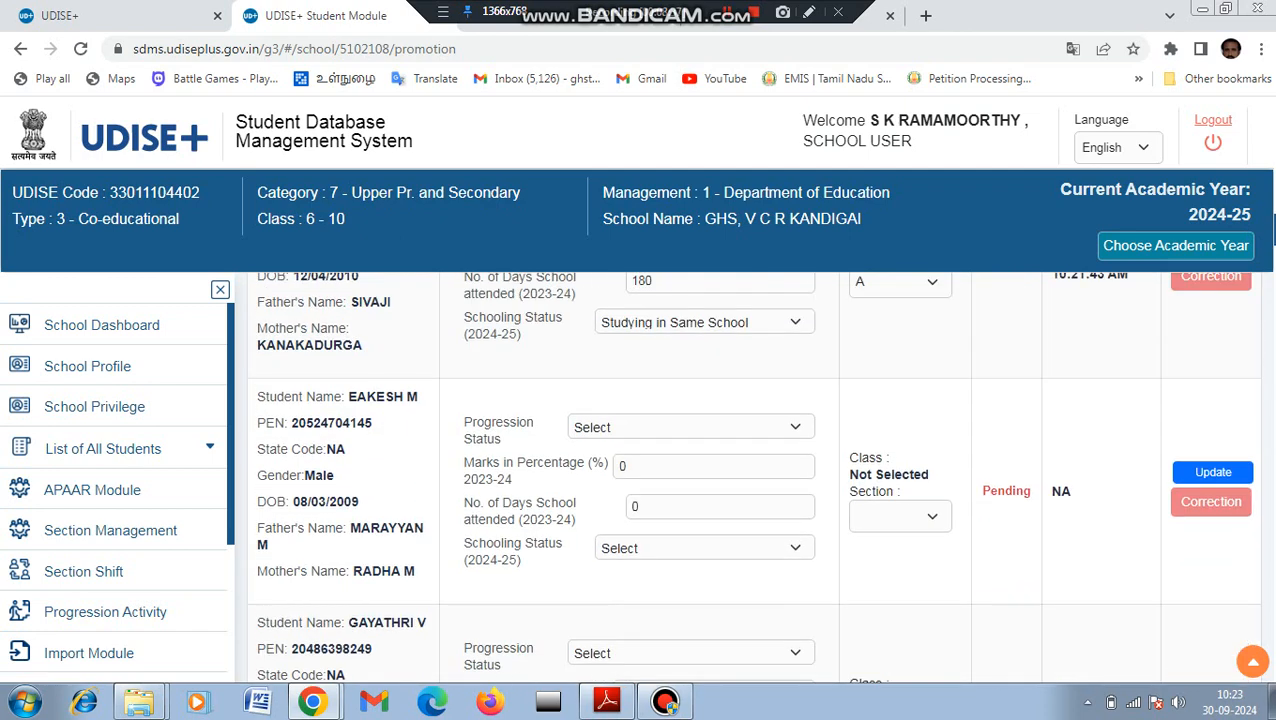
pyautogui.scroll(2, 750, 476)
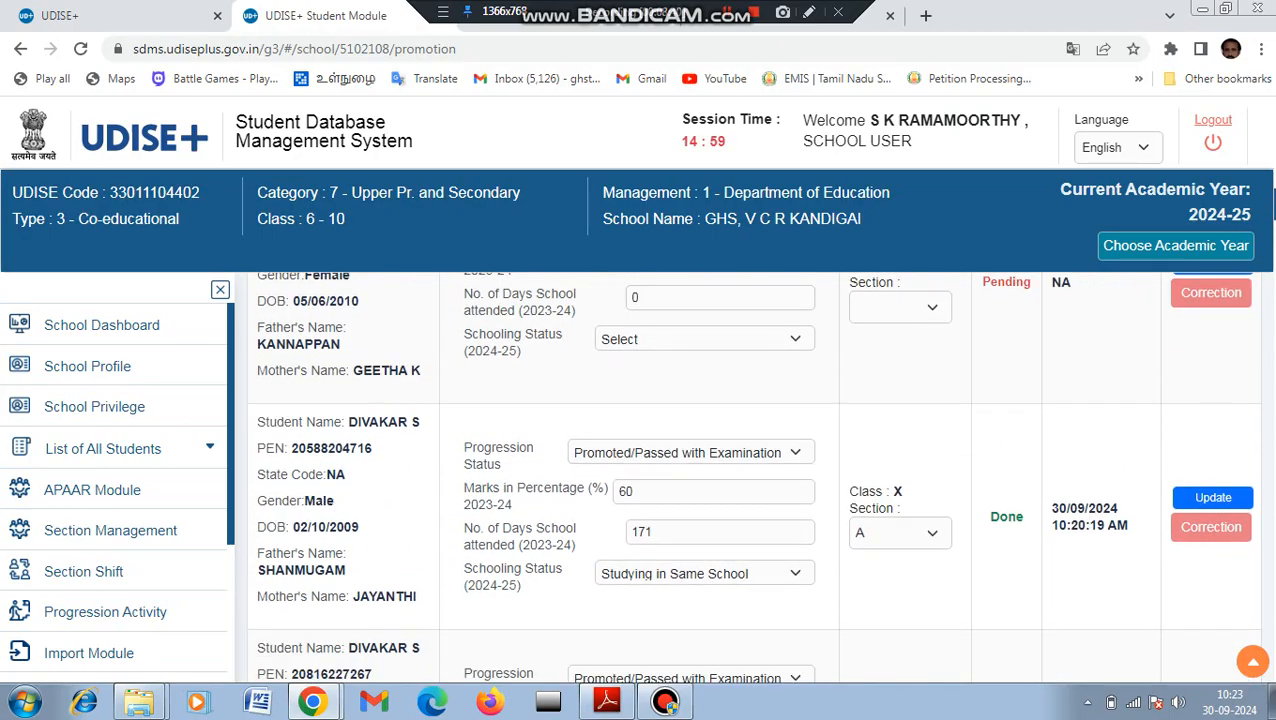
pyautogui.scroll(2, 750, 476)
pyautogui.scroll(2, 741, 476)
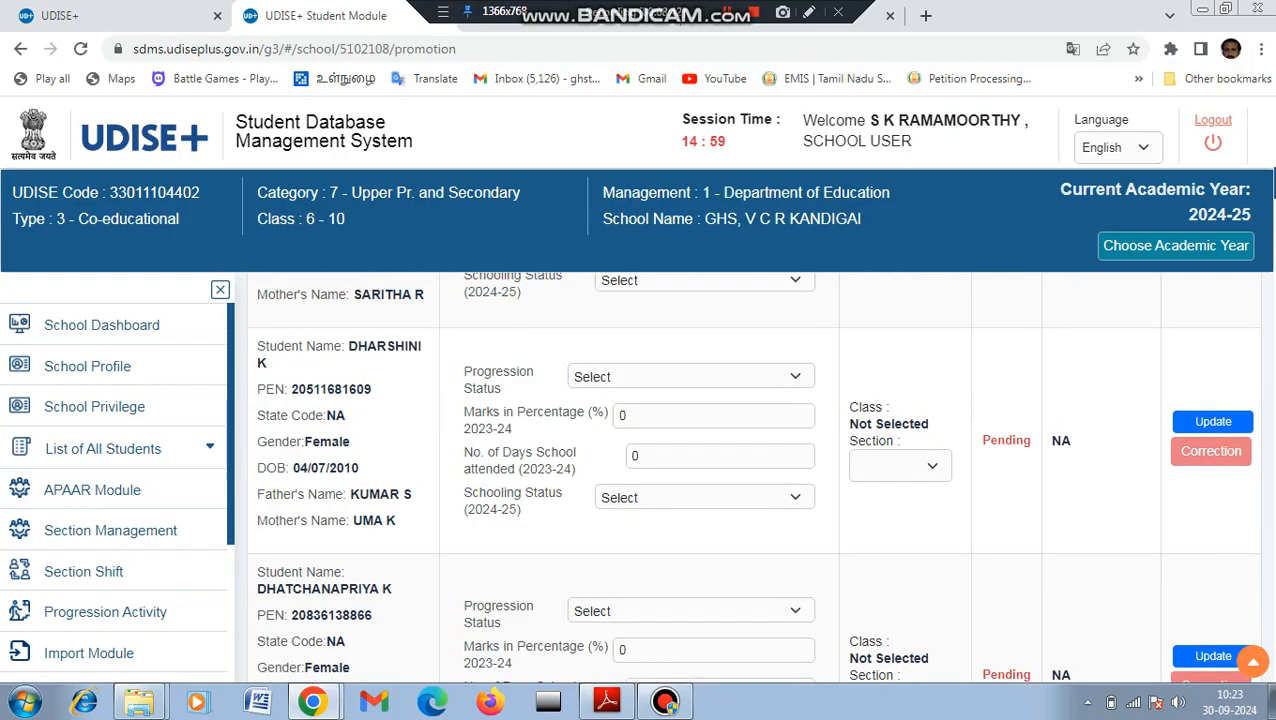
pyautogui.scroll(3, 741, 476)
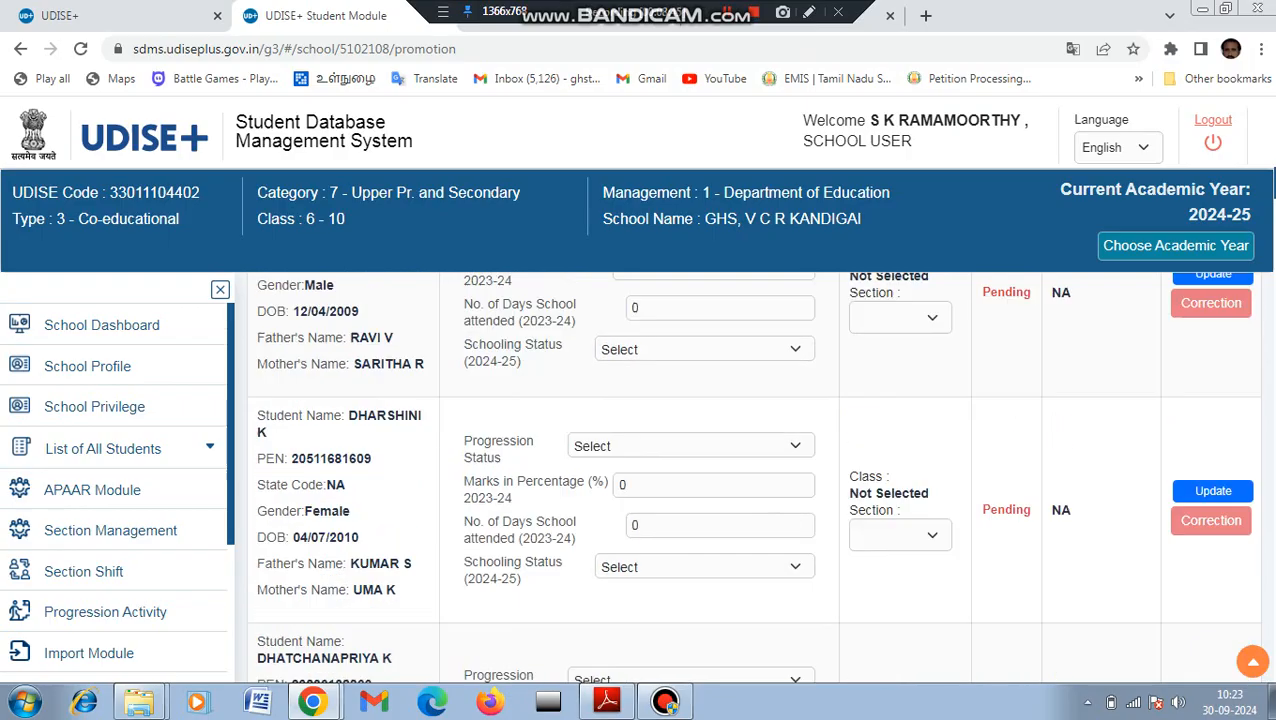
pyautogui.scroll(4, 750, 476)
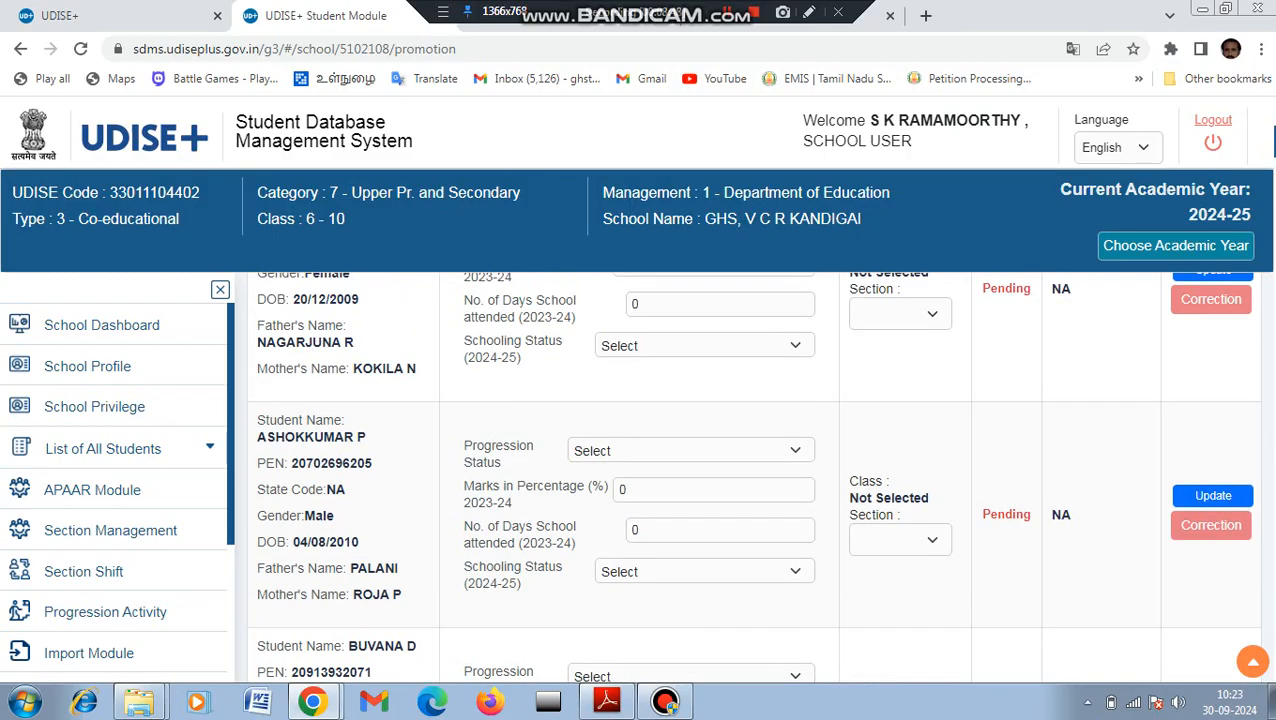
pyautogui.scroll(3, 750, 476)
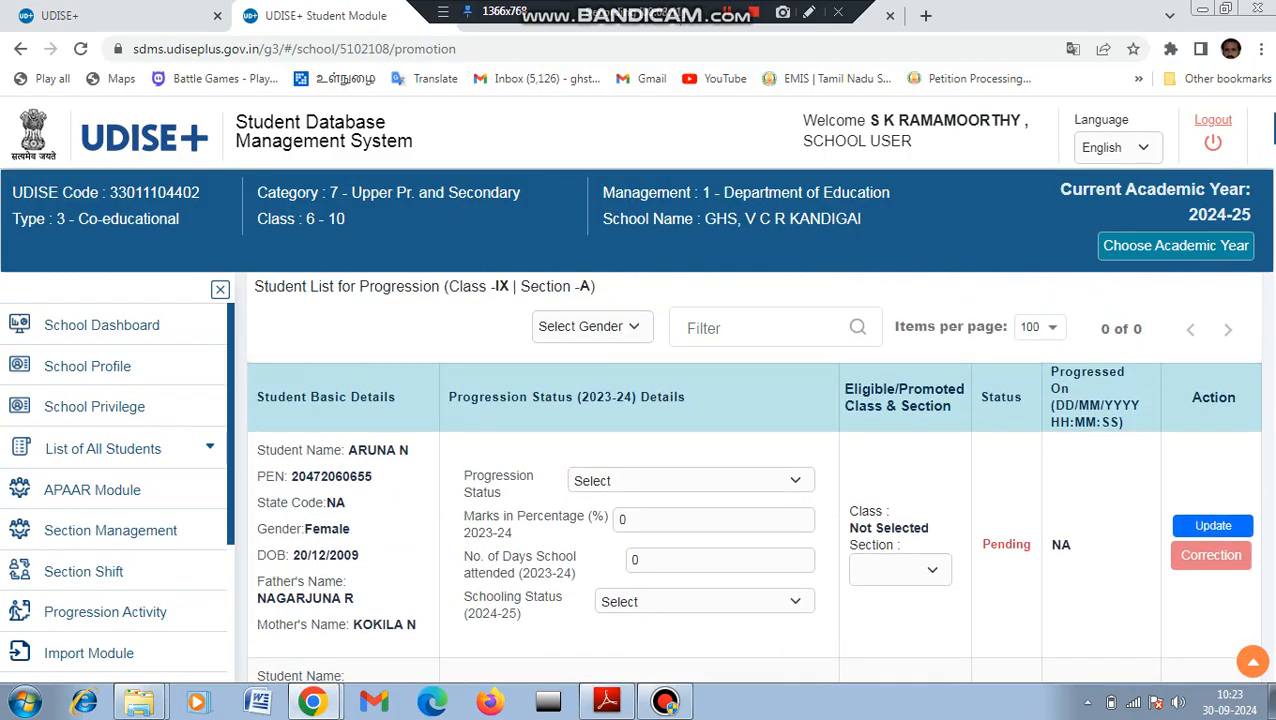
pyautogui.scroll(-1, 750, 476)
pyautogui.scroll(1, 750, 476)
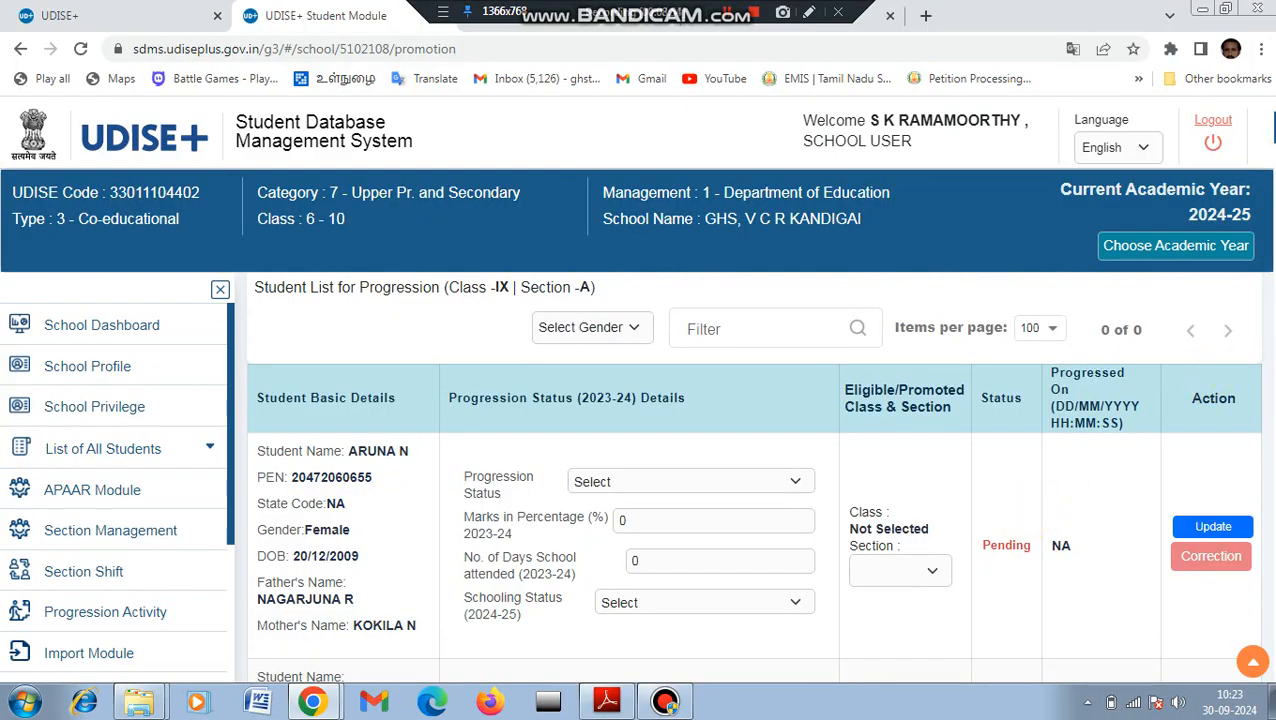
# Step: Check the whole class IX, section A list down to the Finalize option and back for progression records still pending
pyautogui.scroll(-20, 750, 476)
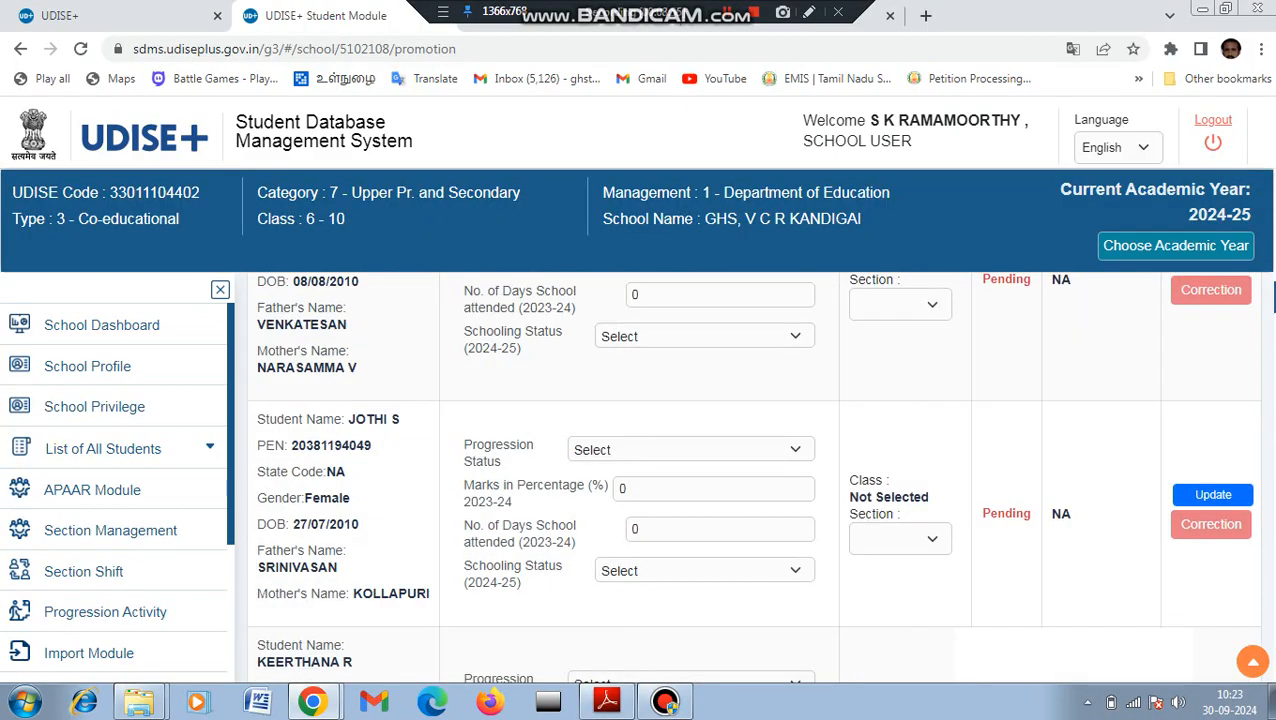
pyautogui.scroll(-20, 756, 476)
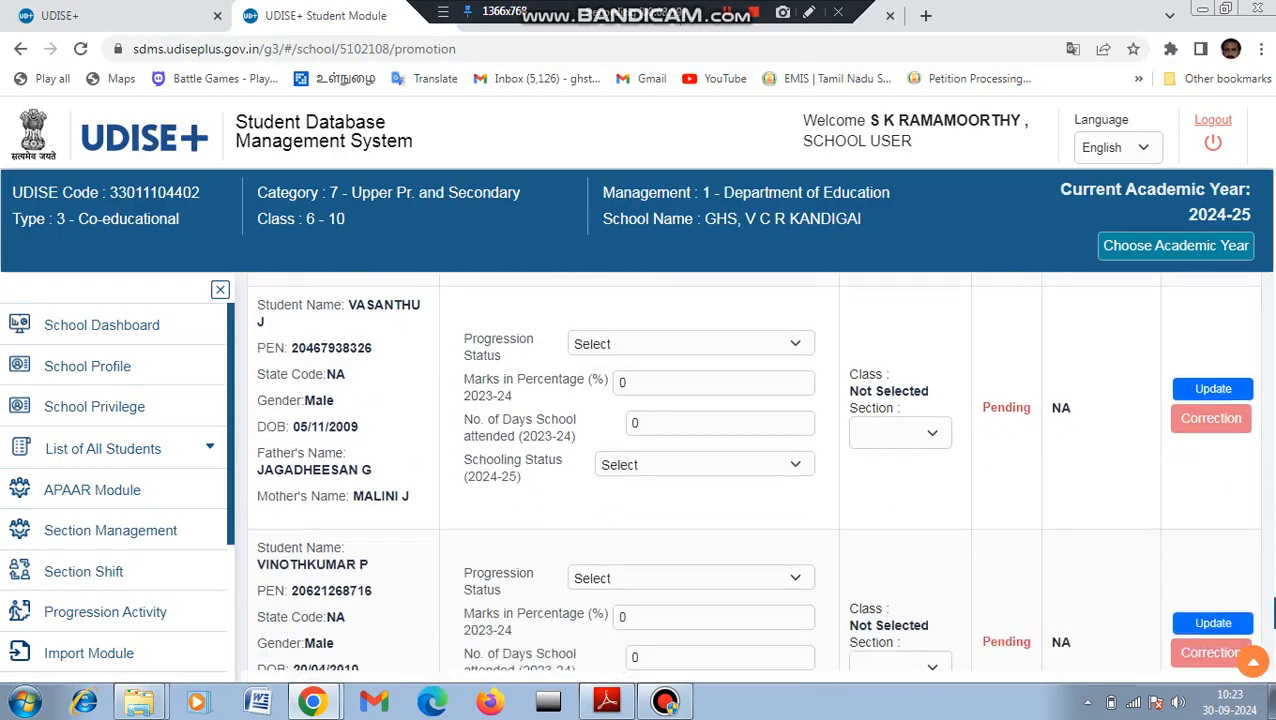
pyautogui.scroll(-8, 700, 440)
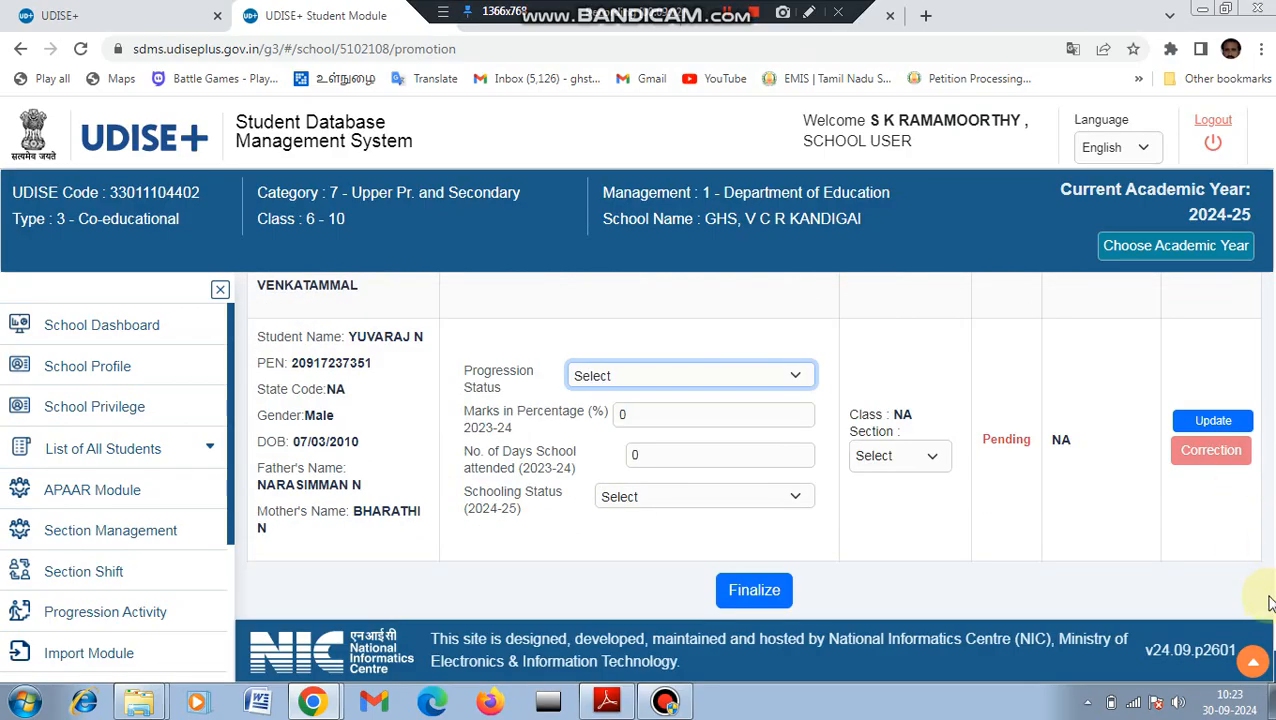
pyautogui.scroll(20, 750, 470)
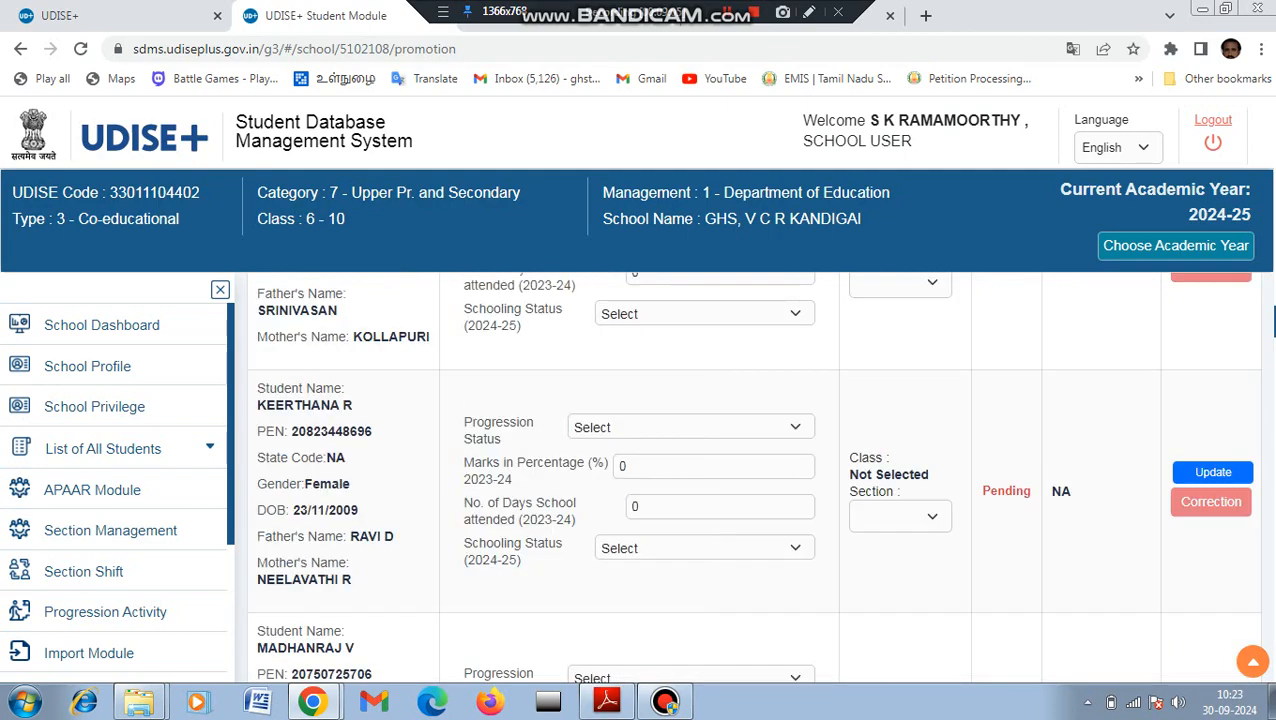
pyautogui.scroll(15, 750, 470)
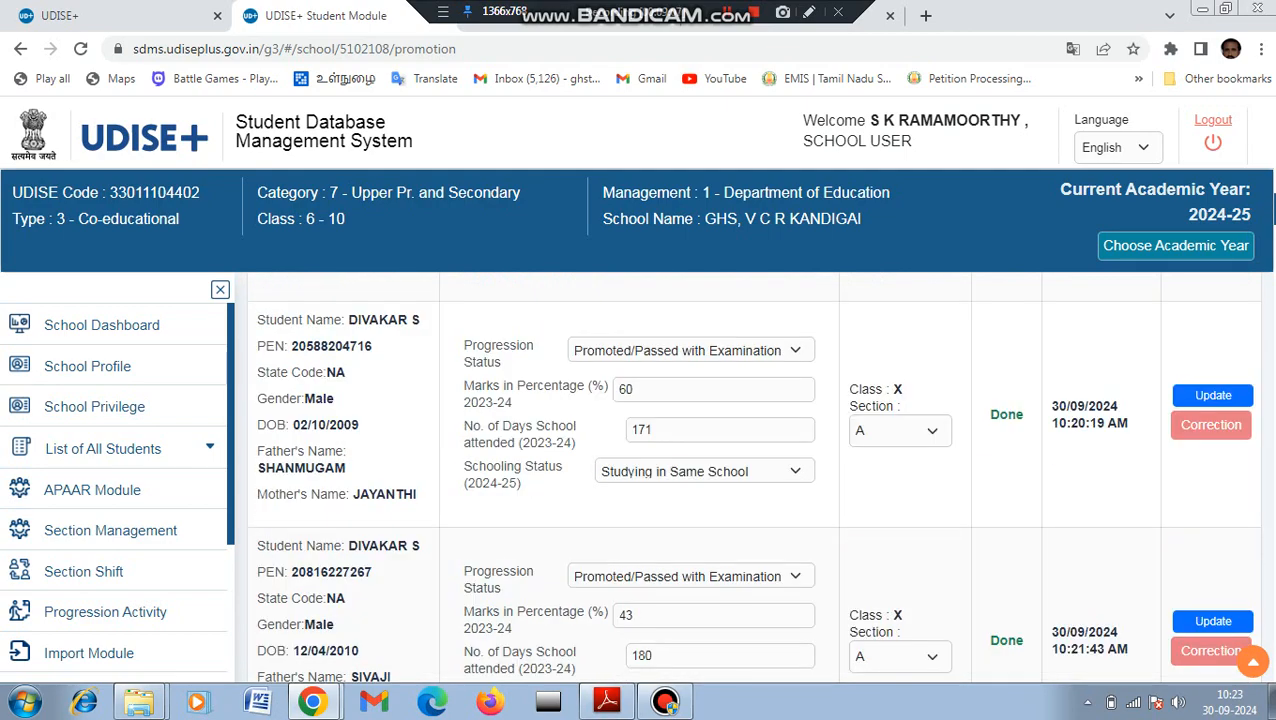
pyautogui.scroll(10, 750, 470)
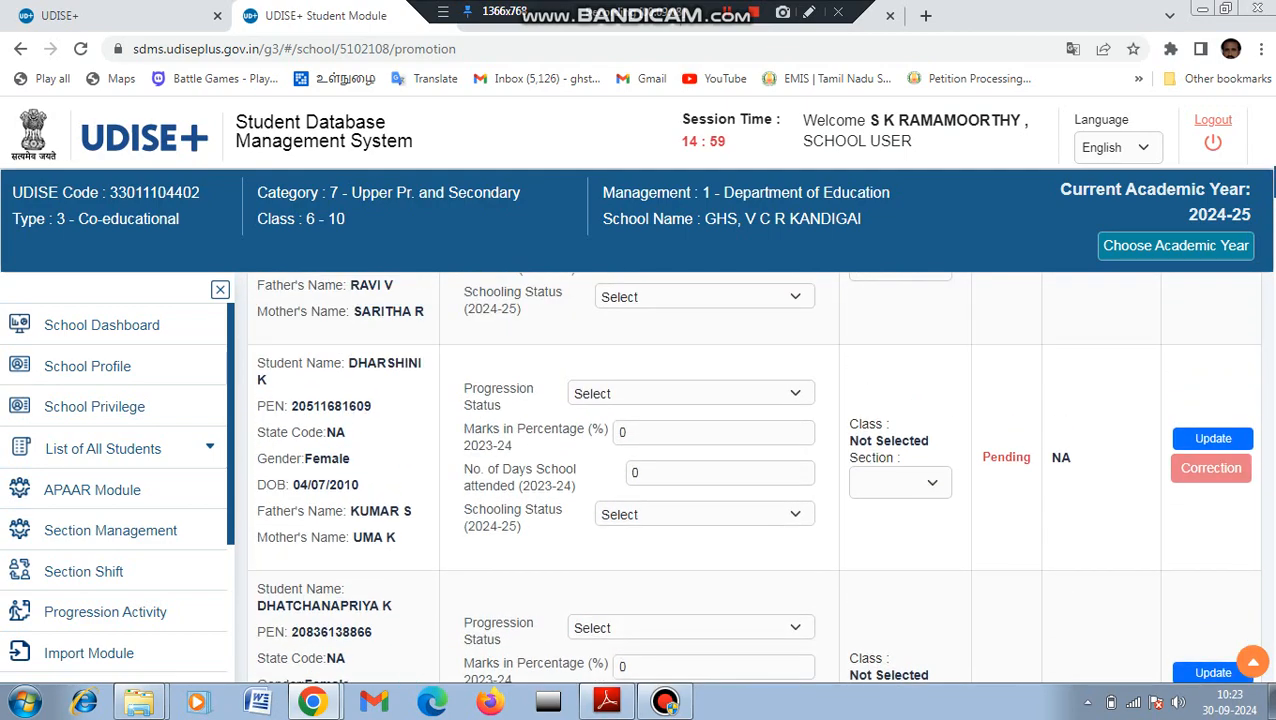
pyautogui.scroll(6, 750, 470)
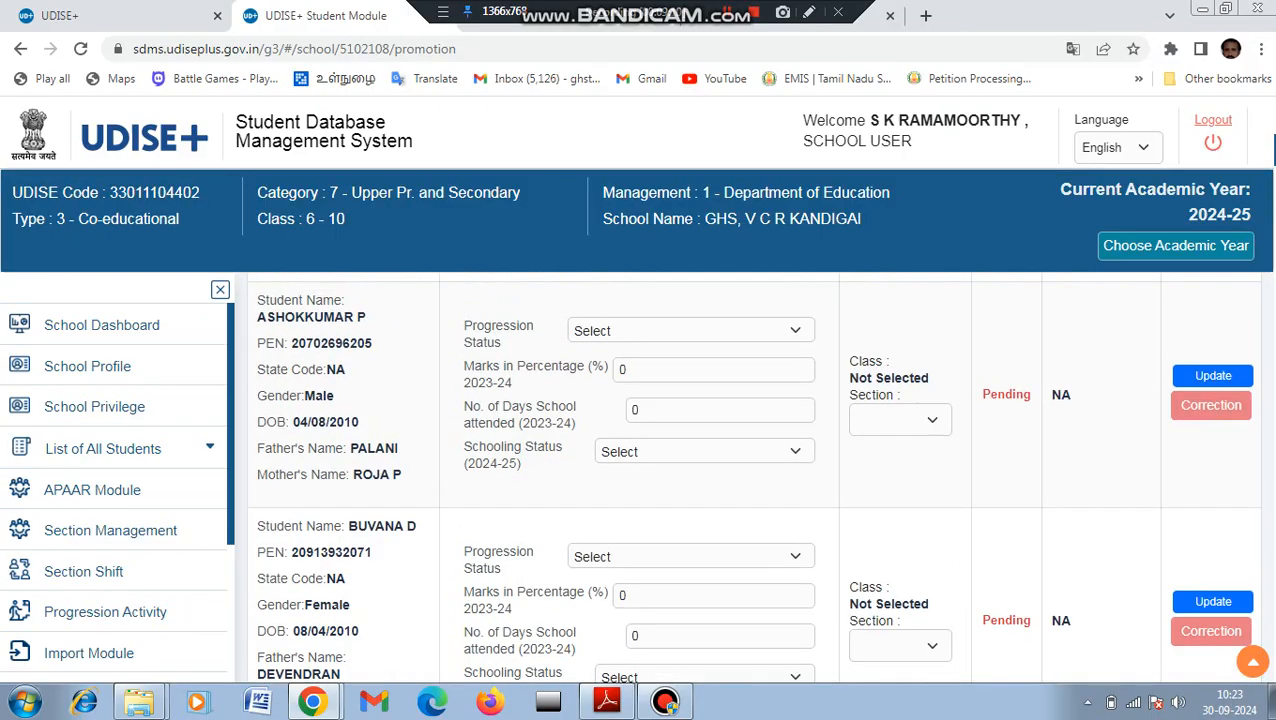
pyautogui.scroll(4, 750, 470)
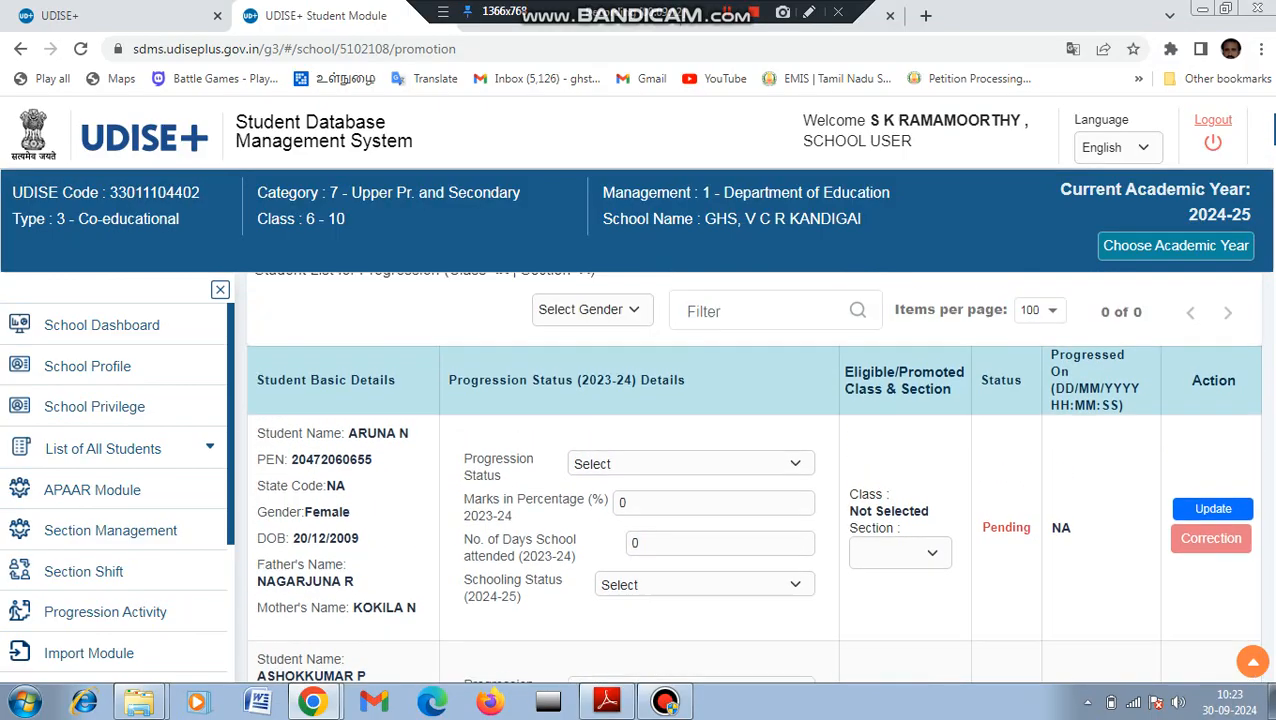